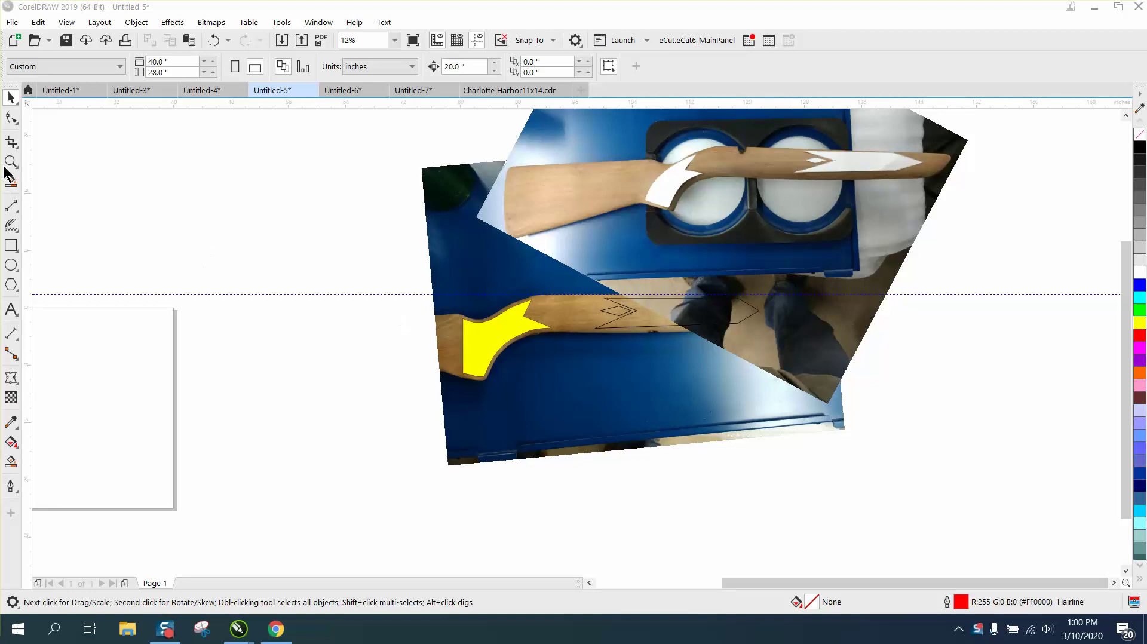
Check the stock's white notch up close, then drag the yellow panel and thin outline curve to the upper left.
{"action": "left_click", "coordinate": [11, 162]}
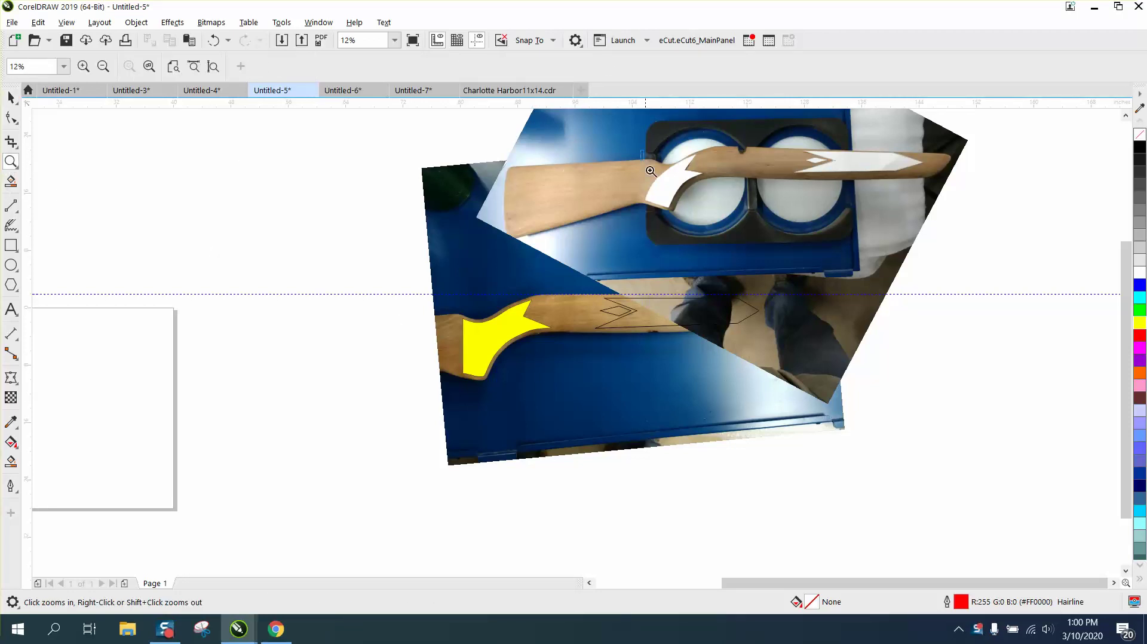
{"action": "left_click_drag", "start_coordinate": [650, 171], "coordinate": [732, 222]}
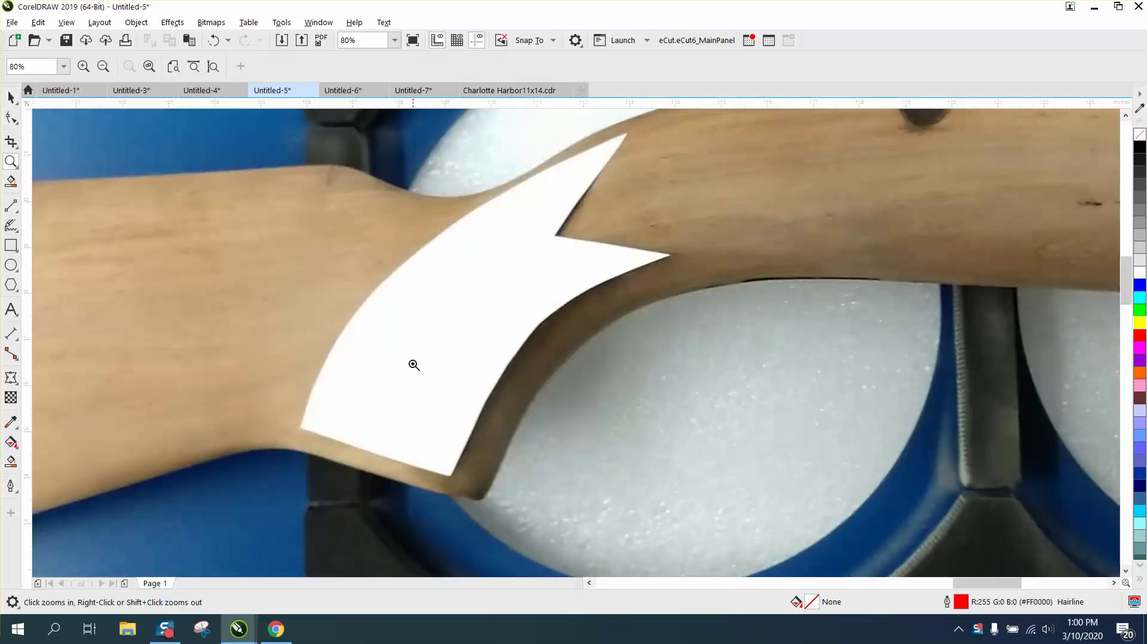
{"action": "scroll", "coordinate": [464, 276], "scroll_direction": "down", "scroll_amount": 5}
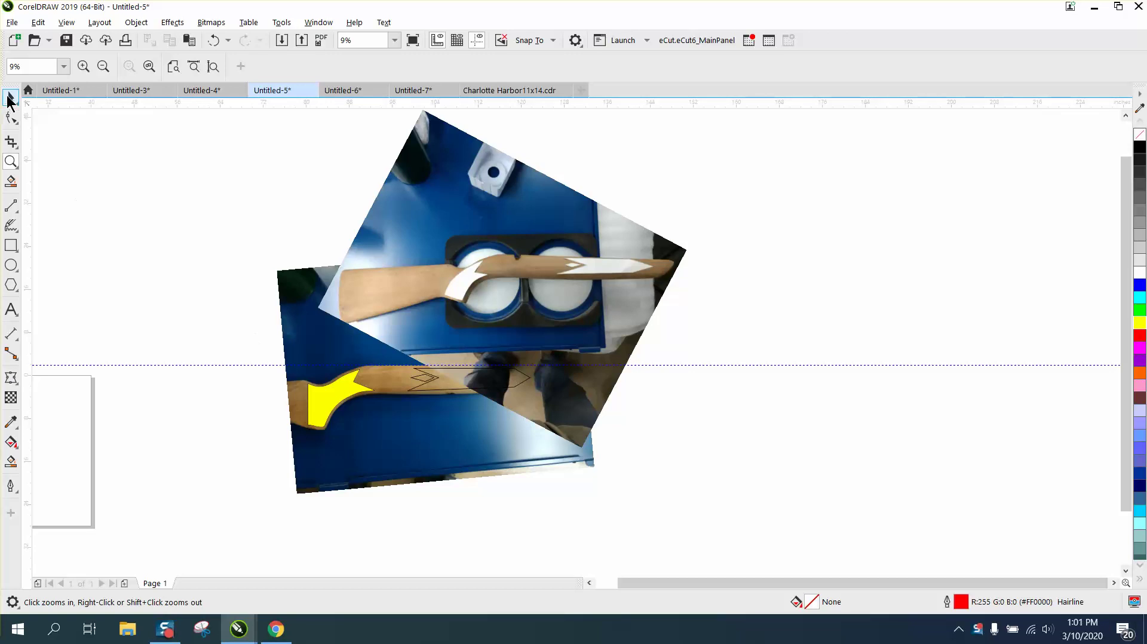
{"action": "left_click", "coordinate": [11, 97]}
{"action": "left_click_drag", "start_coordinate": [321, 365], "coordinate": [216, 247]}
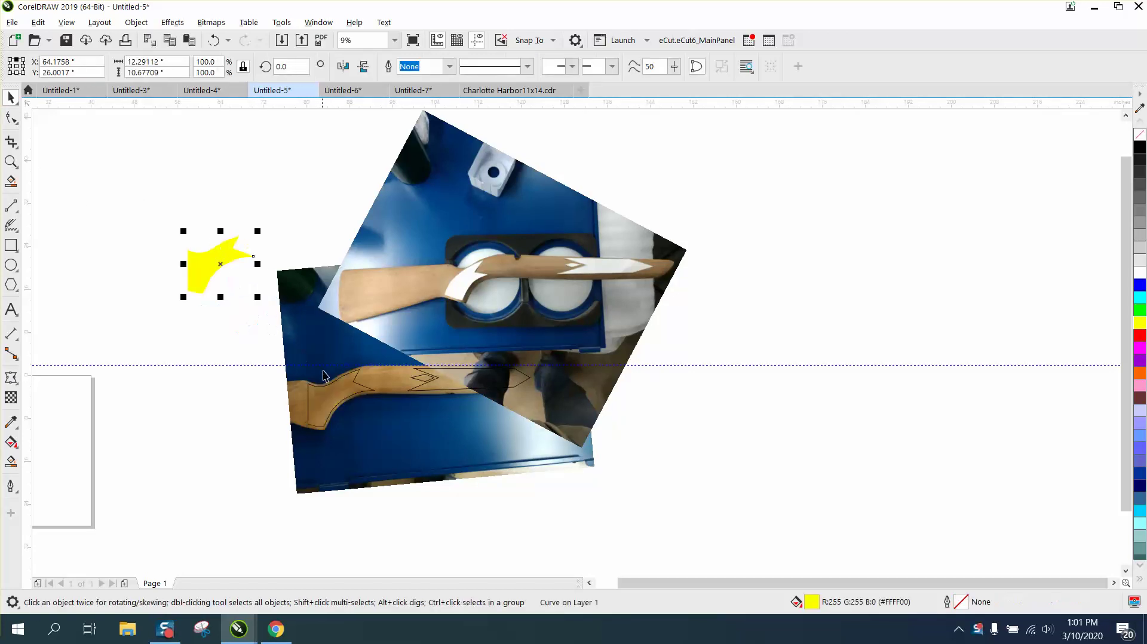
{"action": "left_click_drag", "start_coordinate": [338, 382], "coordinate": [159, 229]}
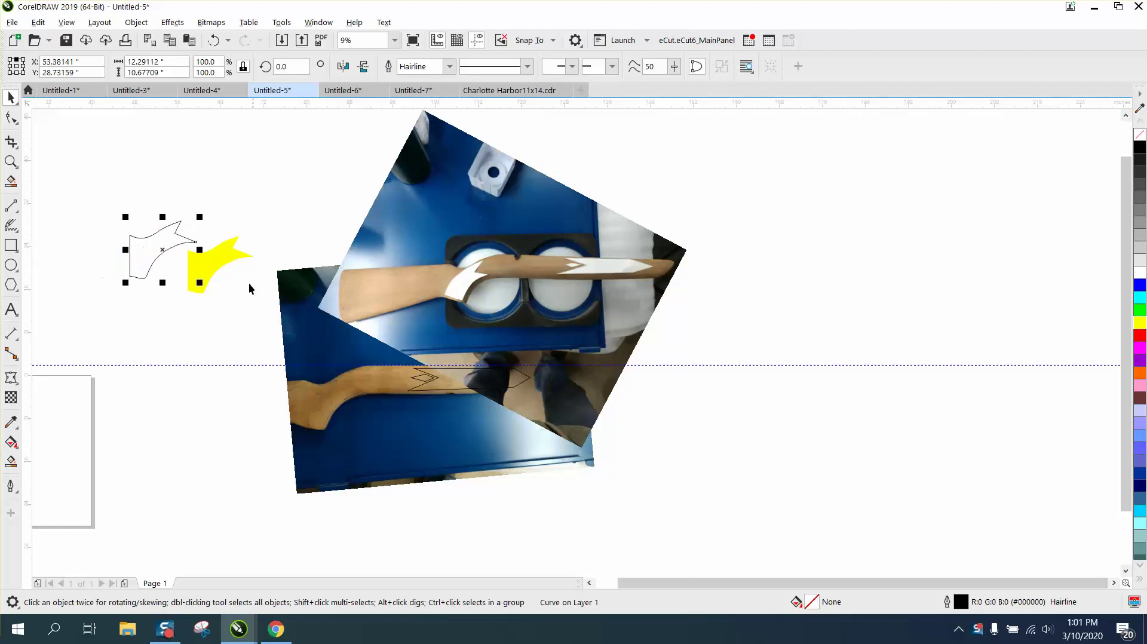
Set the nudge distance on the property bar to 60 inches.
{"action": "left_click", "coordinate": [393, 378]}
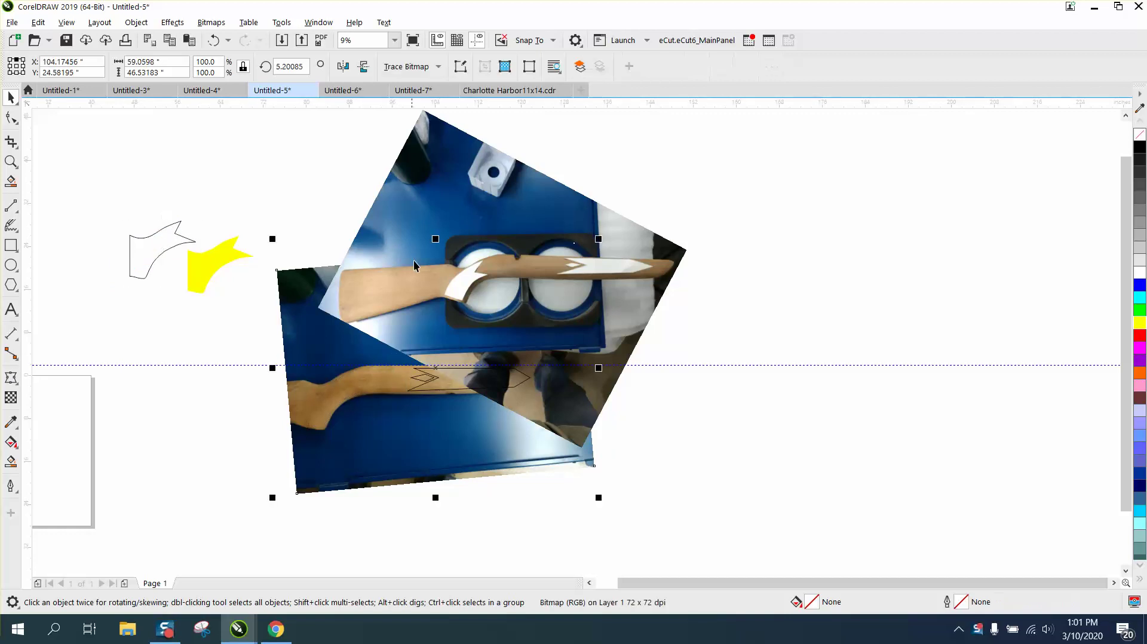
{"action": "left_click", "coordinate": [587, 155]}
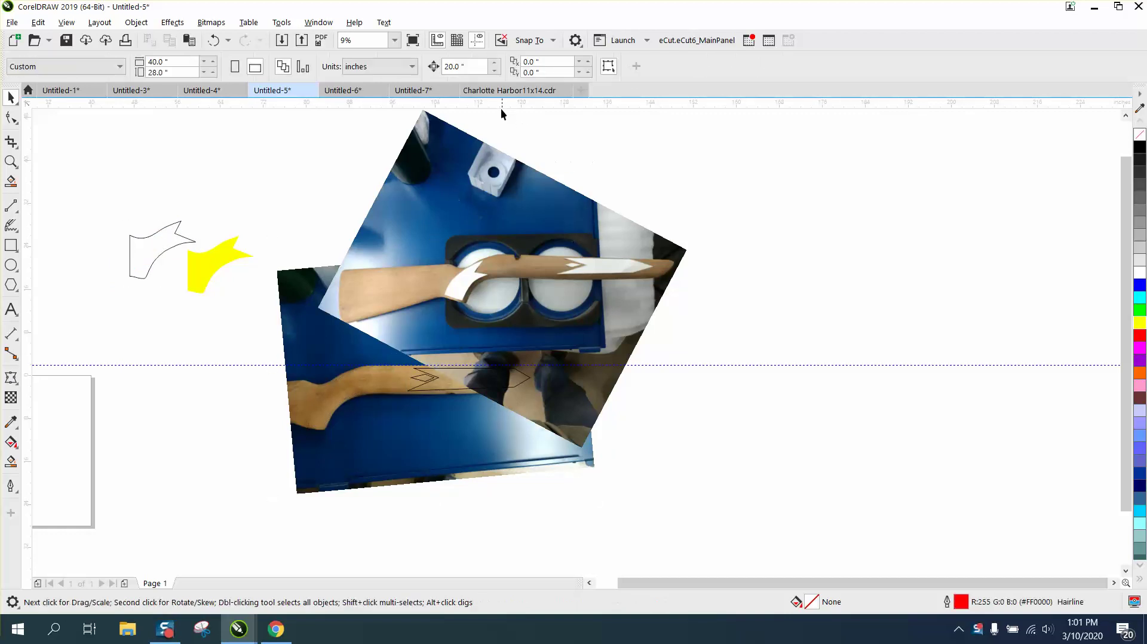
{"action": "left_click", "coordinate": [404, 375]}
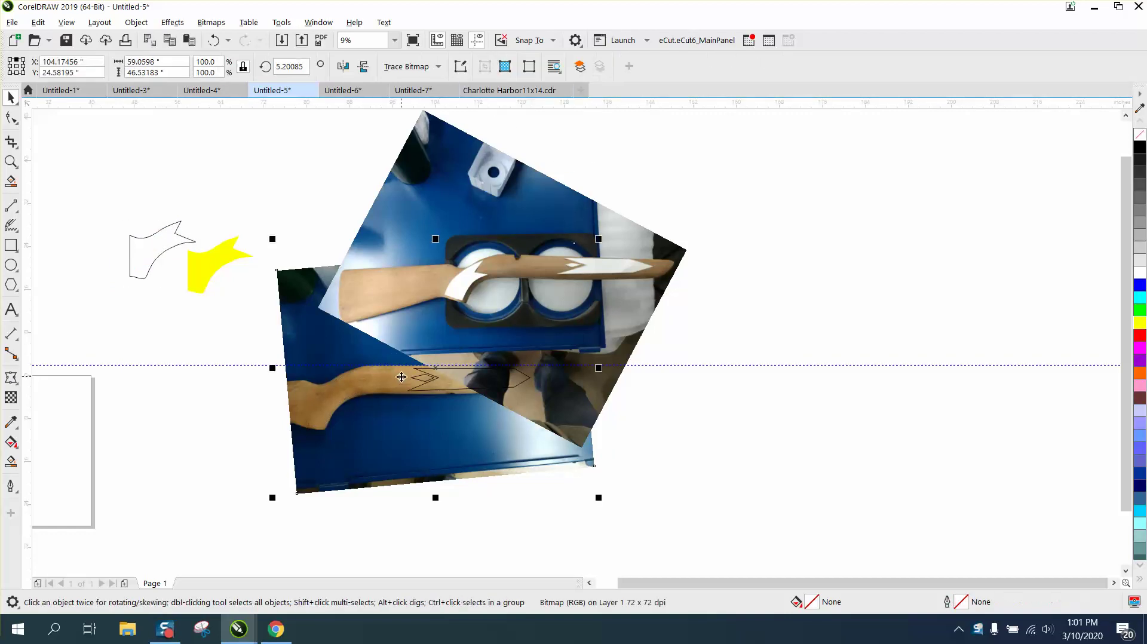
{"action": "left_click", "coordinate": [276, 168]}
{"action": "left_click_drag", "start_coordinate": [486, 66], "coordinate": [411, 70]}
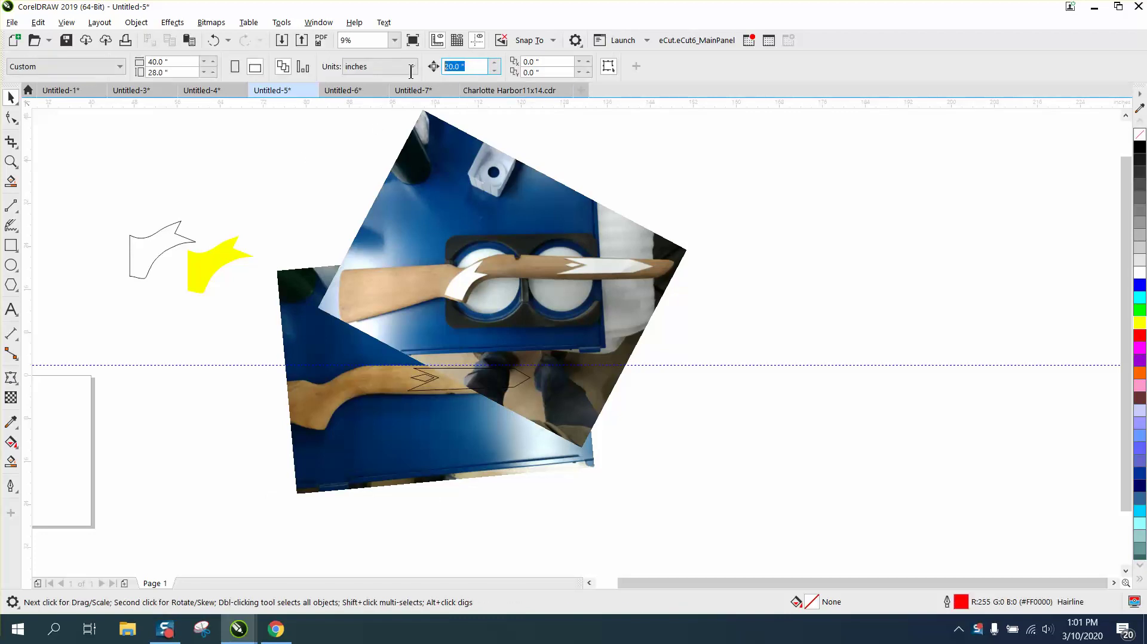
{"action": "type", "text": "60"}
Duplicate the lower stock photo and nudge the copy 60 inches to the right.
{"action": "left_click", "coordinate": [306, 280]}
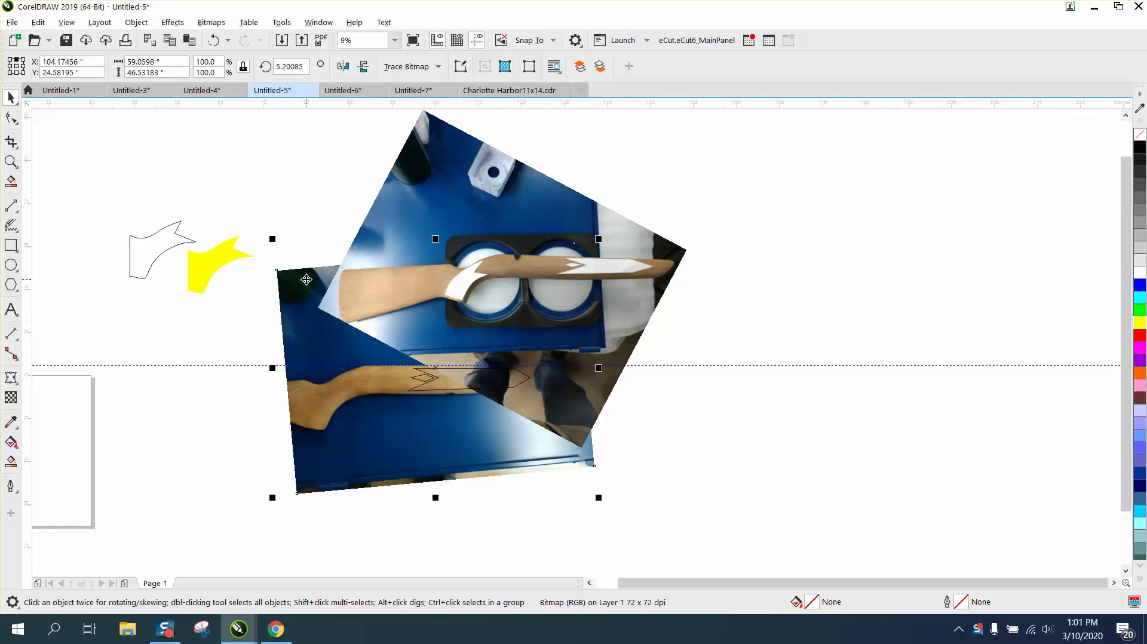
{"action": "key", "text": "KP_Add"}
{"action": "key", "text": "Right"}
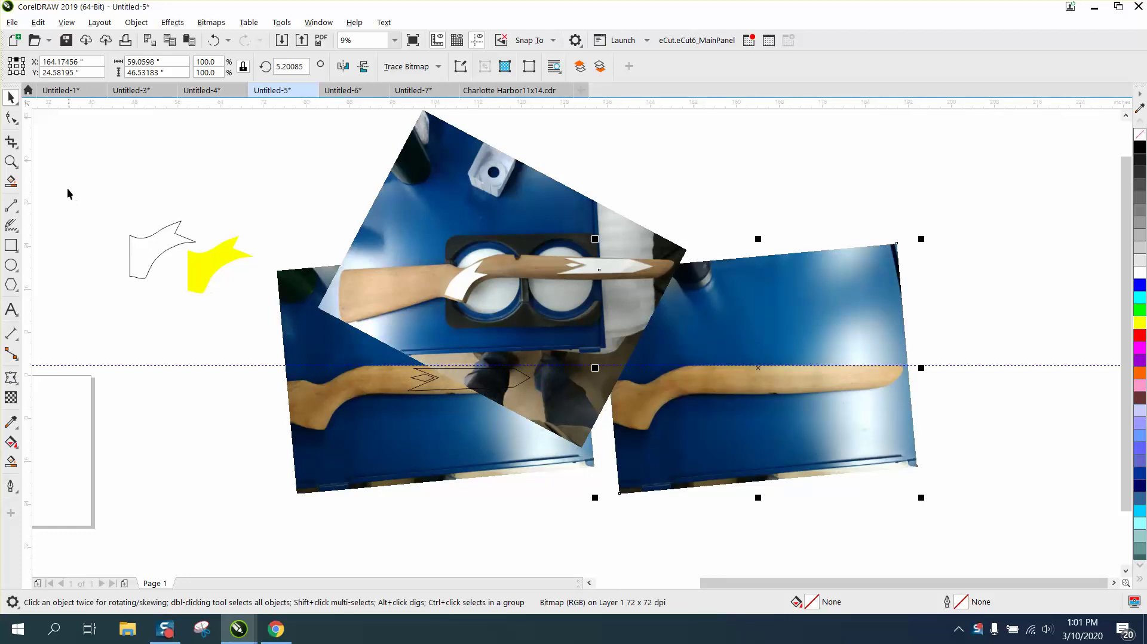
Crop the photo copy down to just the pistol-grip area with the Crop tool.
{"action": "left_click", "coordinate": [12, 162]}
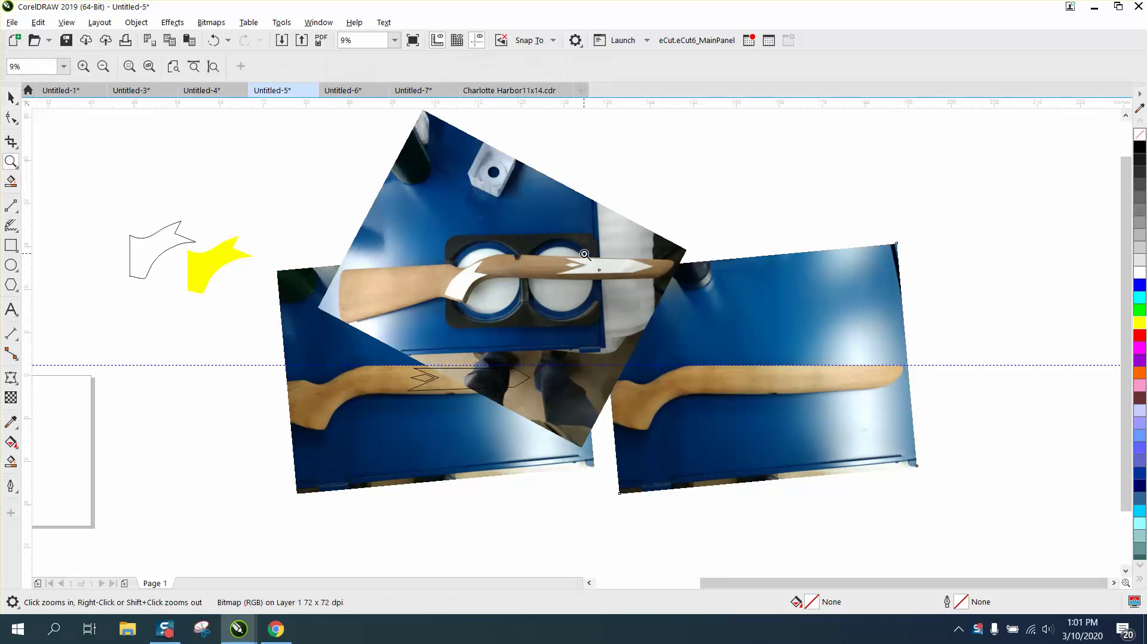
{"action": "left_click_drag", "start_coordinate": [561, 250], "coordinate": [1038, 521]}
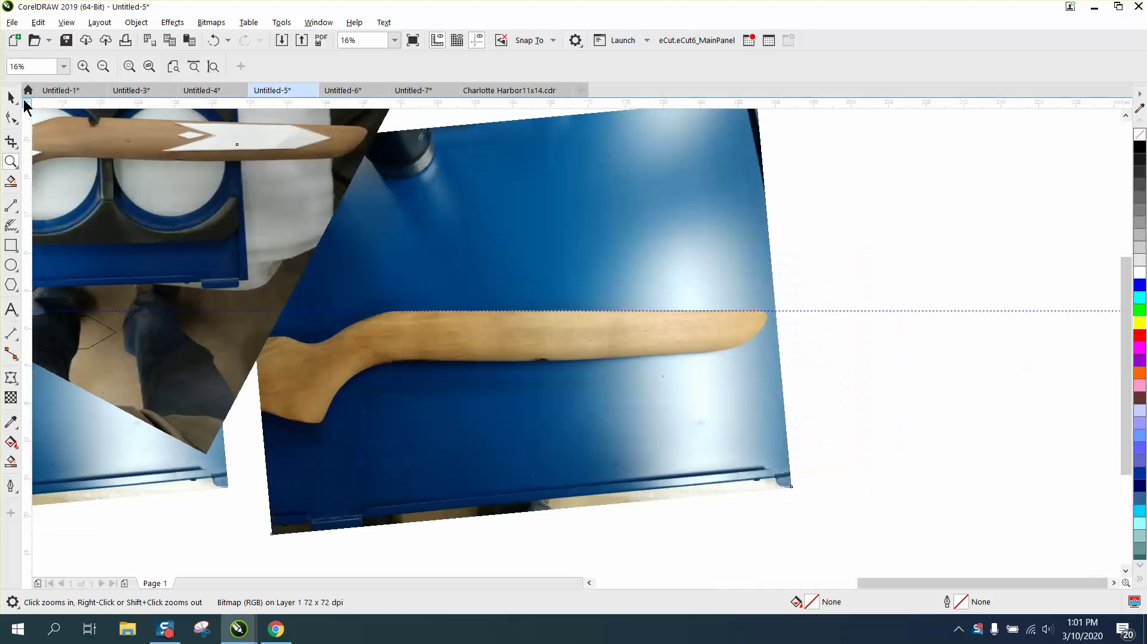
{"action": "left_click", "coordinate": [11, 97]}
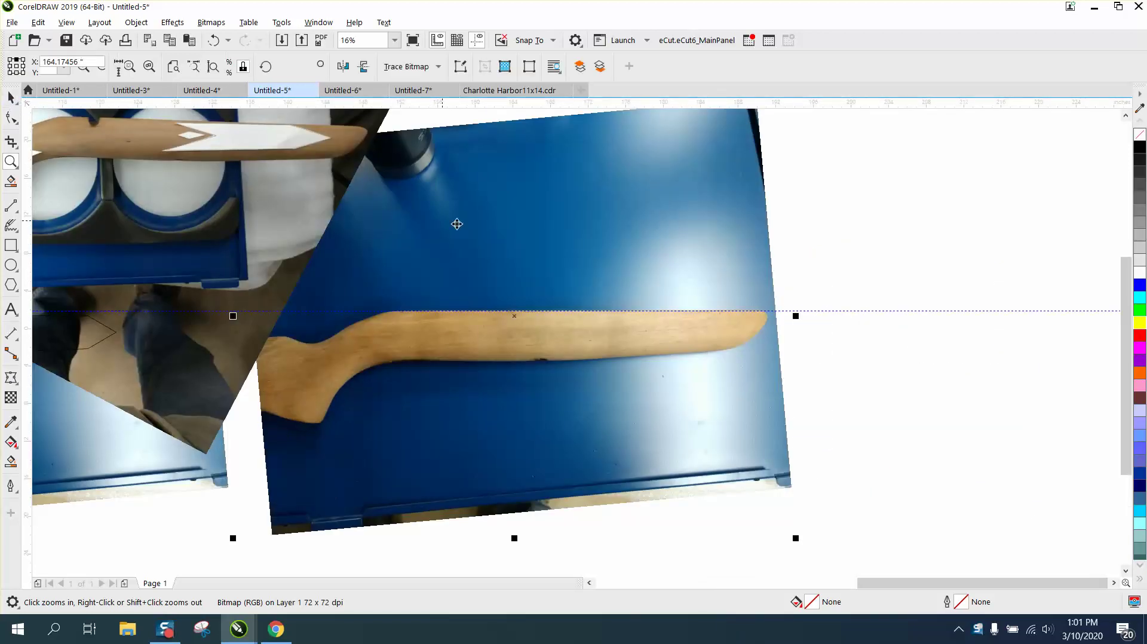
{"action": "left_click", "coordinate": [16, 147]}
{"action": "left_click", "coordinate": [37, 148]}
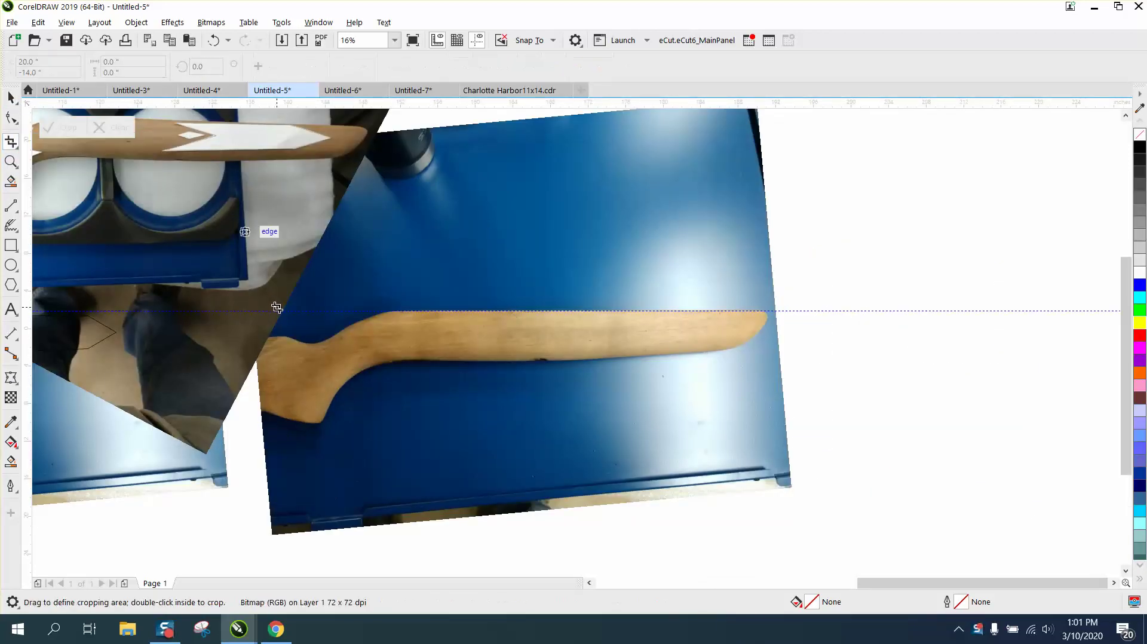
{"action": "left_click_drag", "start_coordinate": [277, 309], "coordinate": [398, 448]}
{"action": "double_click", "coordinate": [355, 406]}
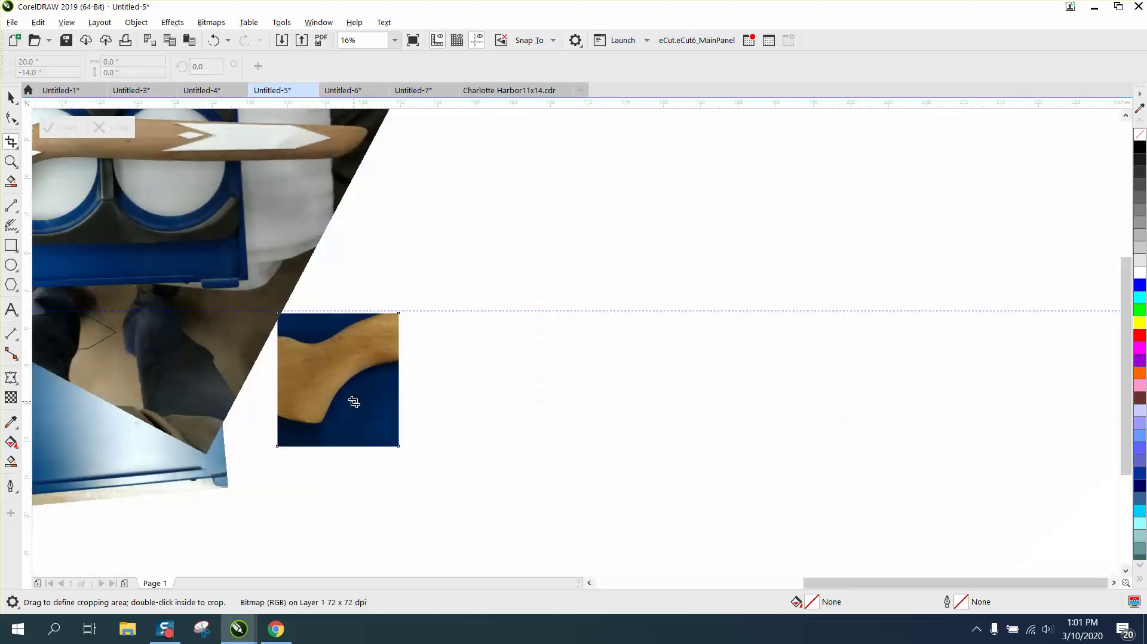
Nudge the cropped grip photo 60 inches right and zoom in on it.
{"action": "left_click", "coordinate": [11, 97]}
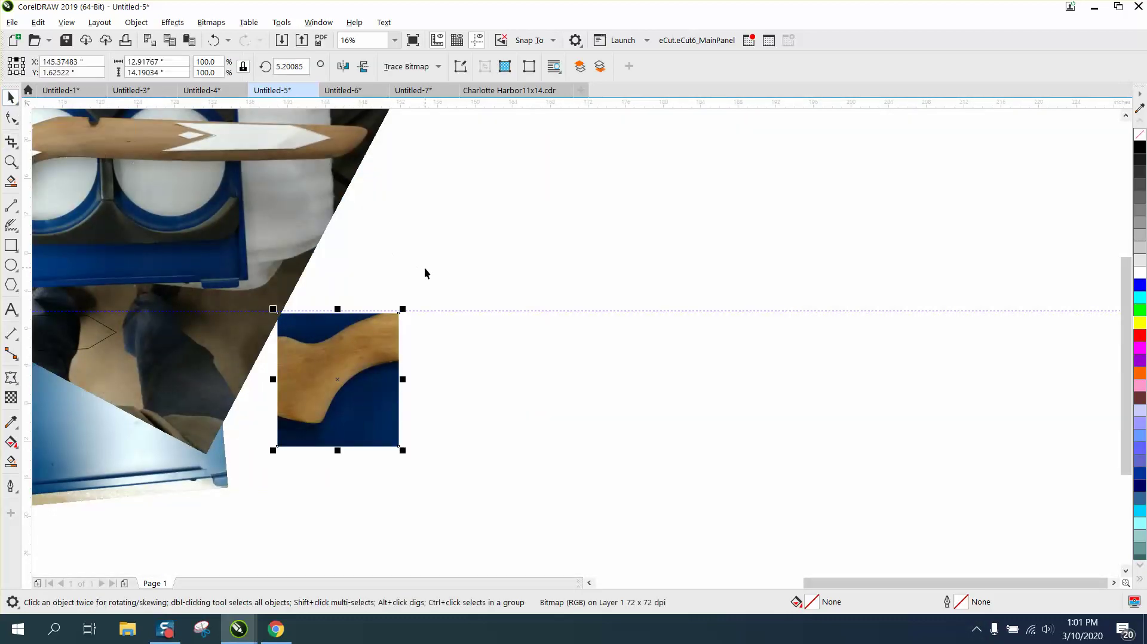
{"action": "scroll", "coordinate": [427, 270], "scroll_direction": "down", "scroll_amount": 2}
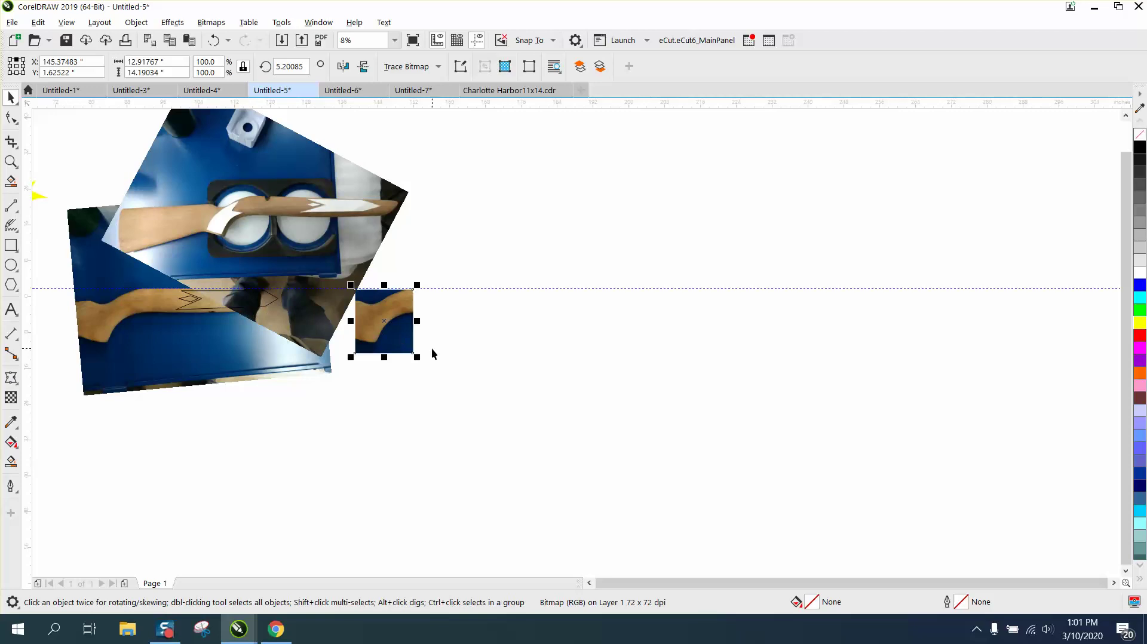
{"action": "key", "text": "Right"}
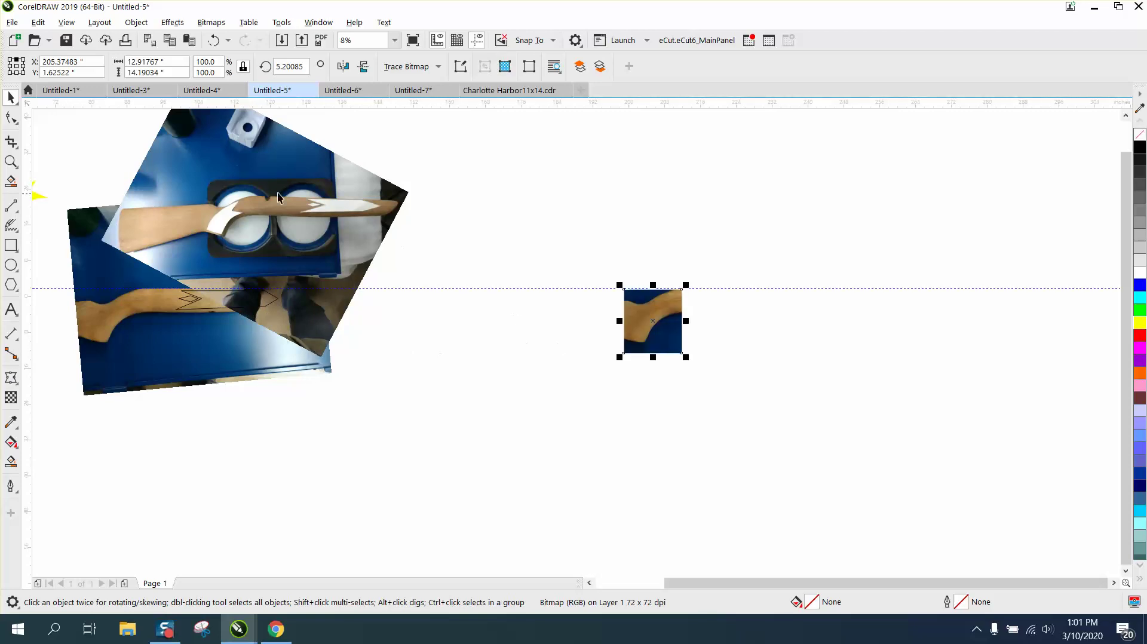
{"action": "left_click", "coordinate": [11, 161]}
{"action": "left_click_drag", "start_coordinate": [620, 274], "coordinate": [718, 367]}
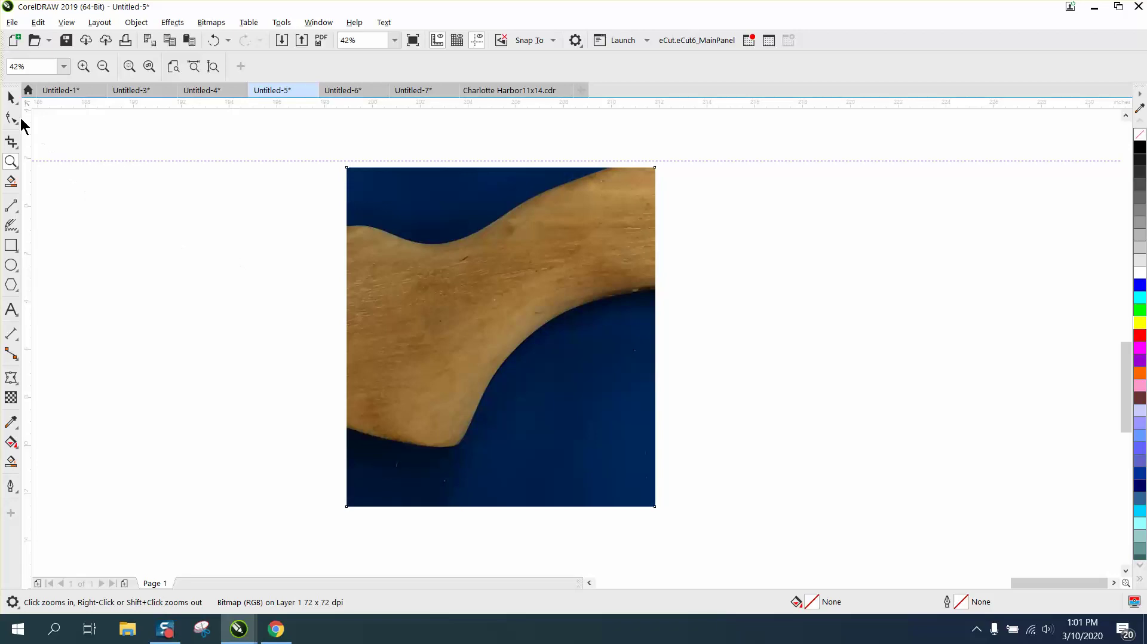
Resample the cropped grip photo to 300 dpi.
{"action": "left_click", "coordinate": [10, 97]}
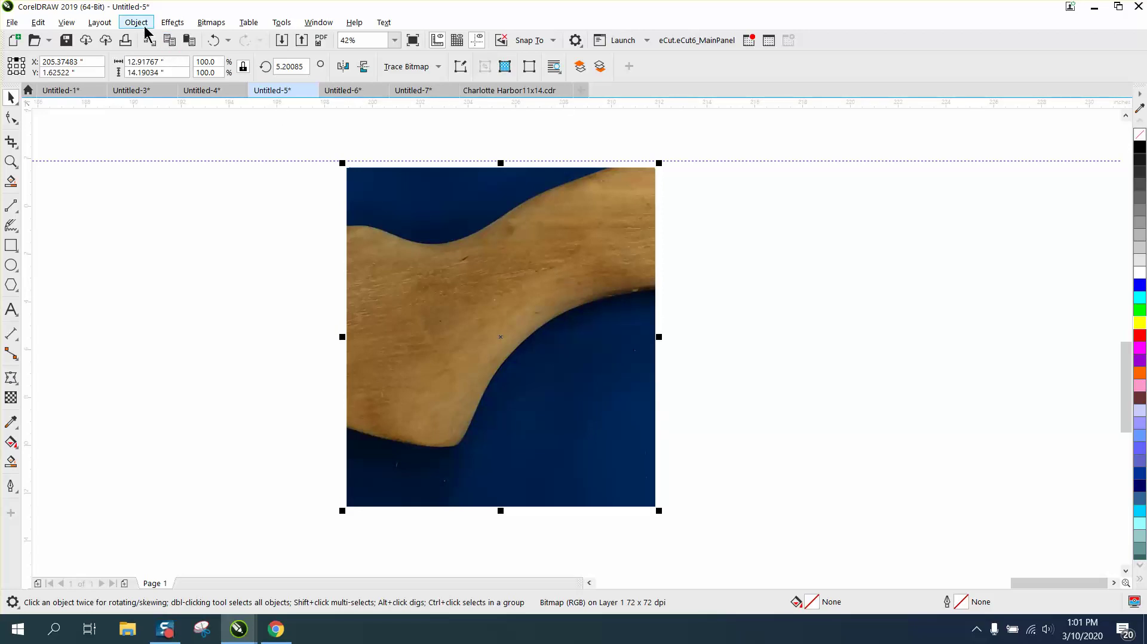
{"action": "left_click", "coordinate": [213, 23]}
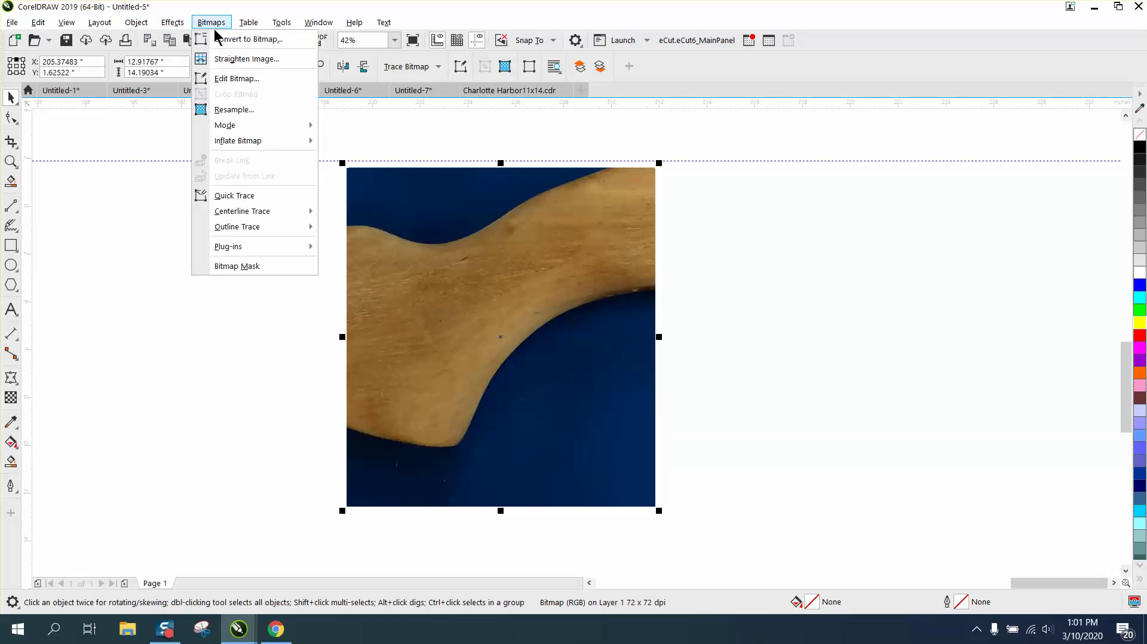
{"action": "left_click", "coordinate": [239, 109]}
{"action": "left_click", "coordinate": [577, 305]}
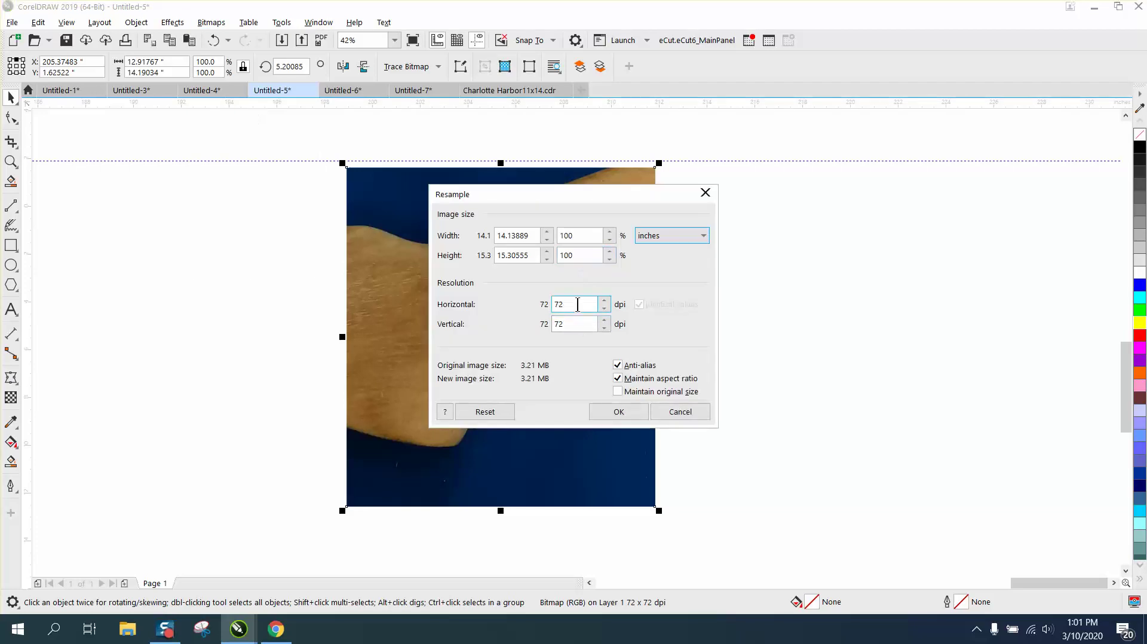
{"action": "left_click_drag", "start_coordinate": [577, 305], "coordinate": [520, 311]}
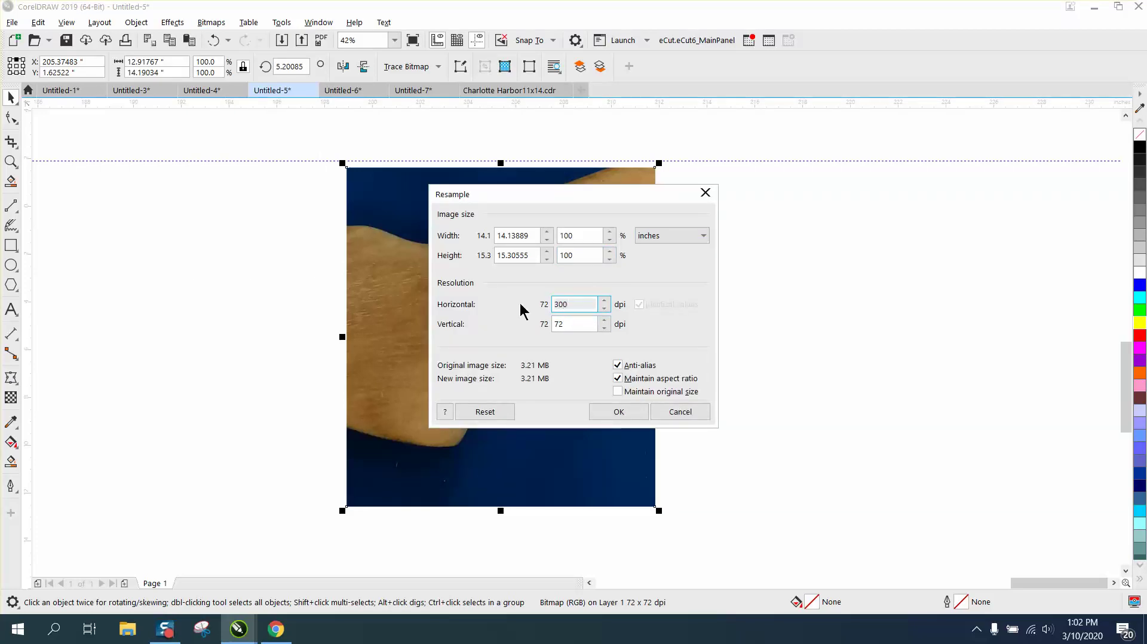
{"action": "type", "text": "300"}
{"action": "key", "text": "Return"}
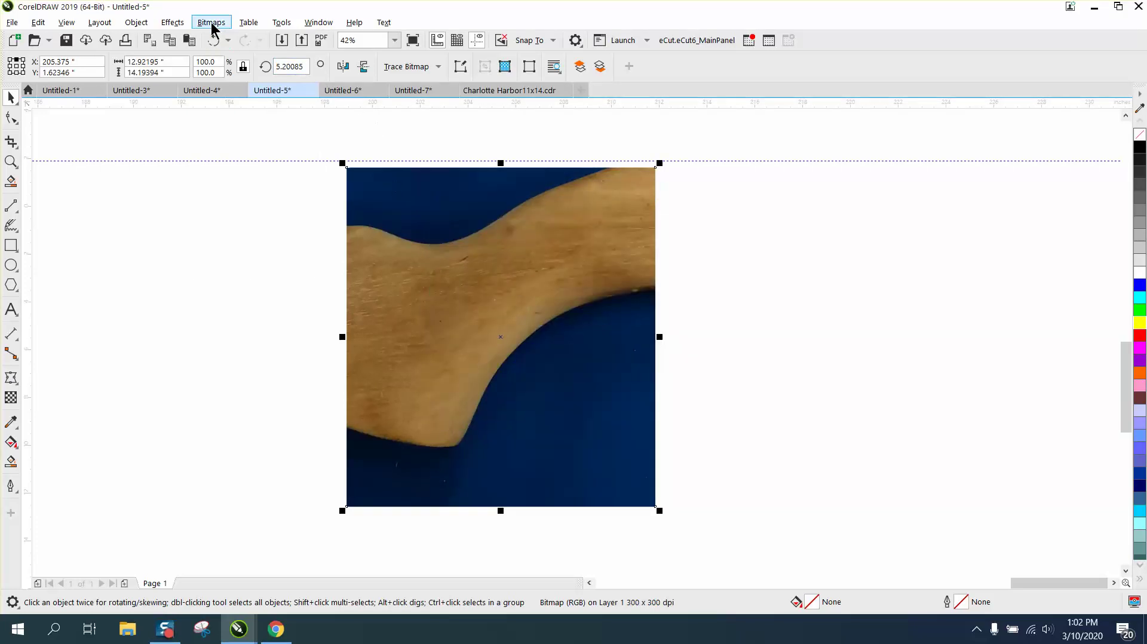
Convert the photo to a 600 dpi Grayscale (8-bit) bitmap.
{"action": "left_click", "coordinate": [212, 24]}
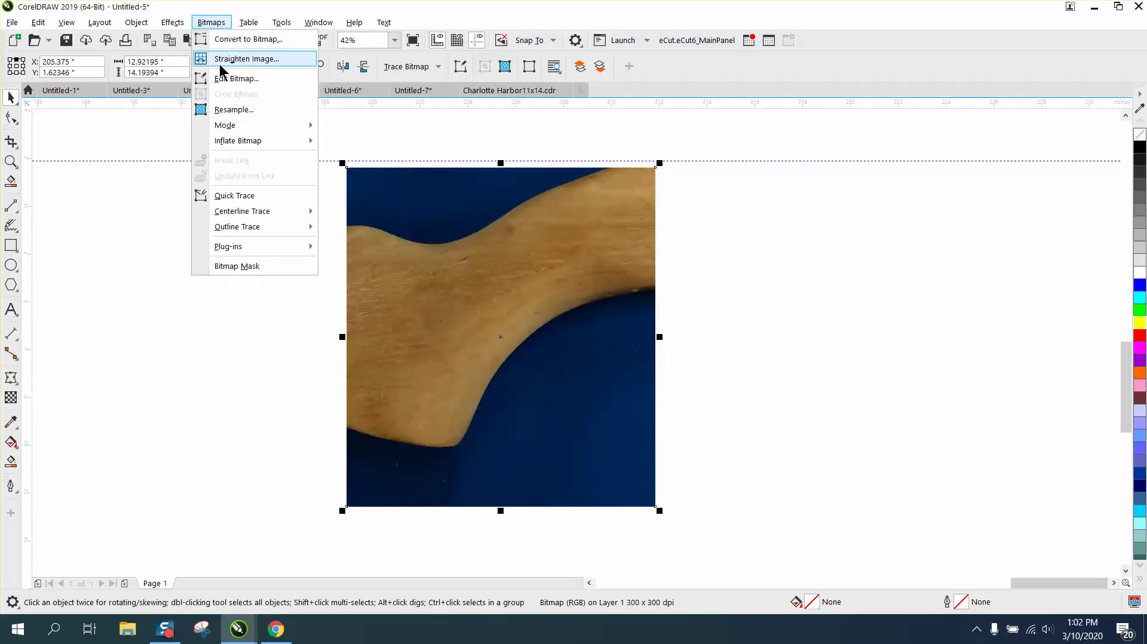
{"action": "left_click", "coordinate": [240, 41]}
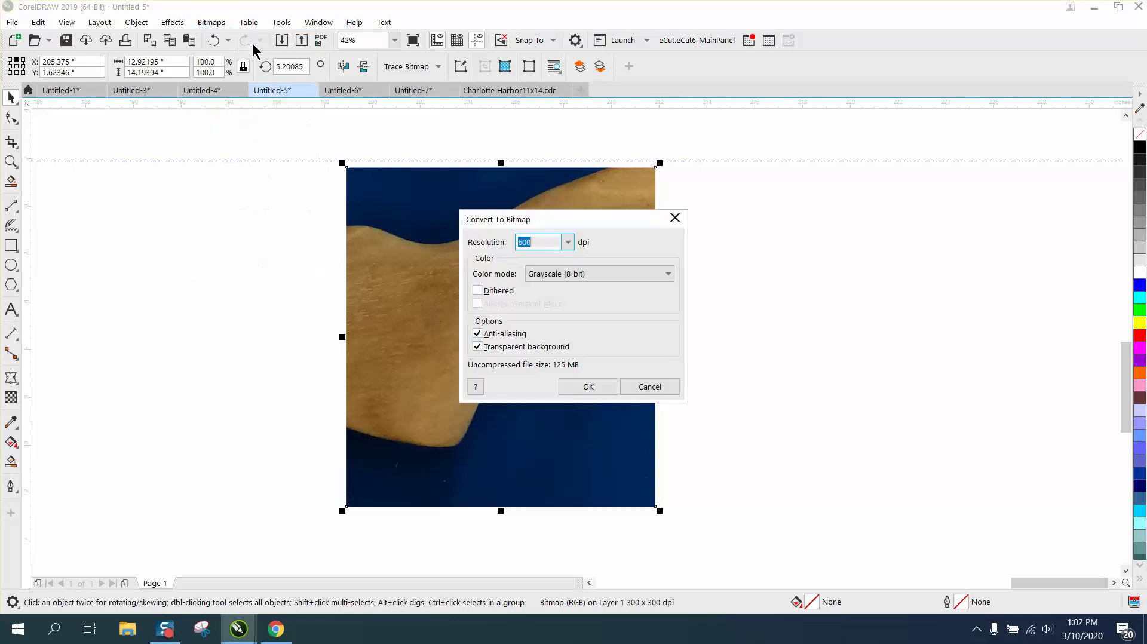
{"action": "left_click", "coordinate": [588, 388]}
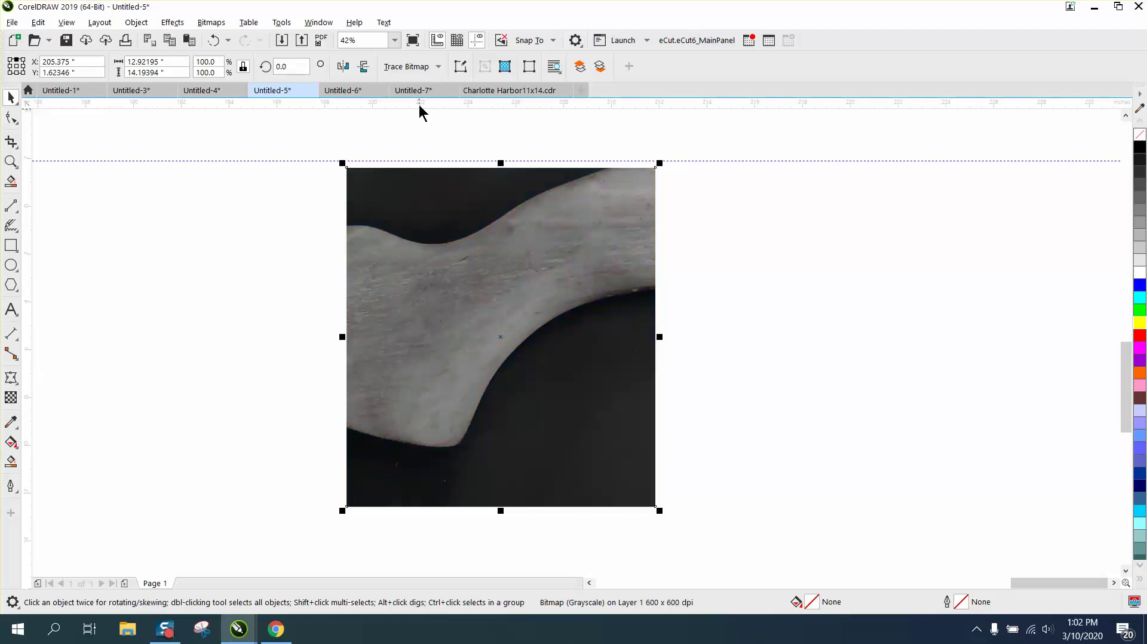
Outline-trace the grayscale grip photo with the Clipart preset, reducing the bitmap, into 10 objects.
{"action": "left_click", "coordinate": [414, 68]}
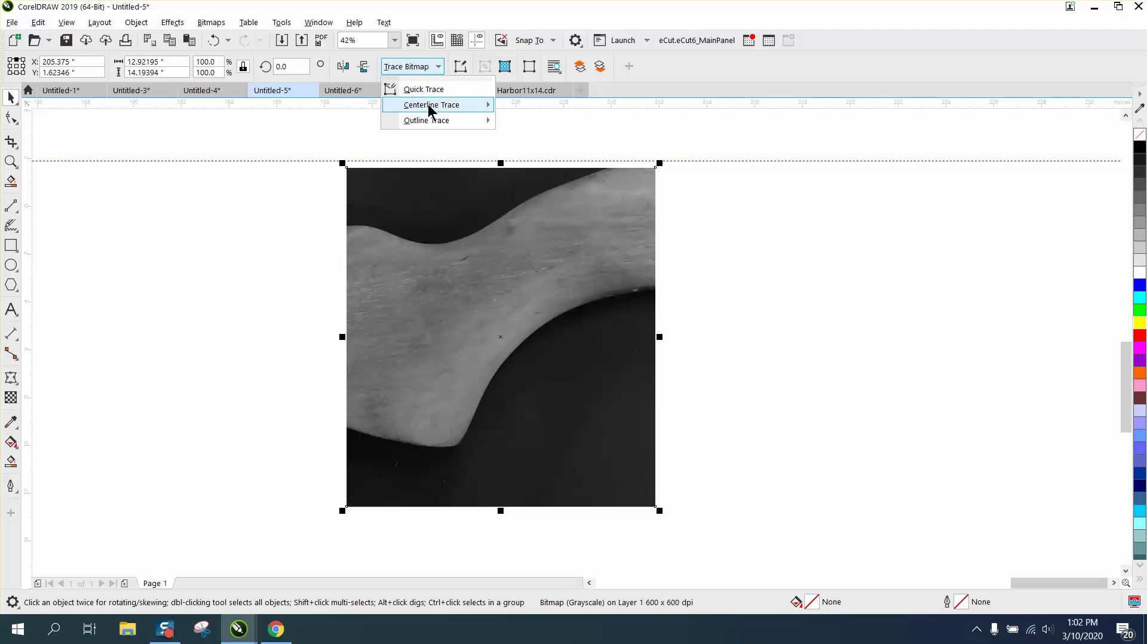
{"action": "mouse_move", "coordinate": [430, 120]}
{"action": "left_click", "coordinate": [530, 172]}
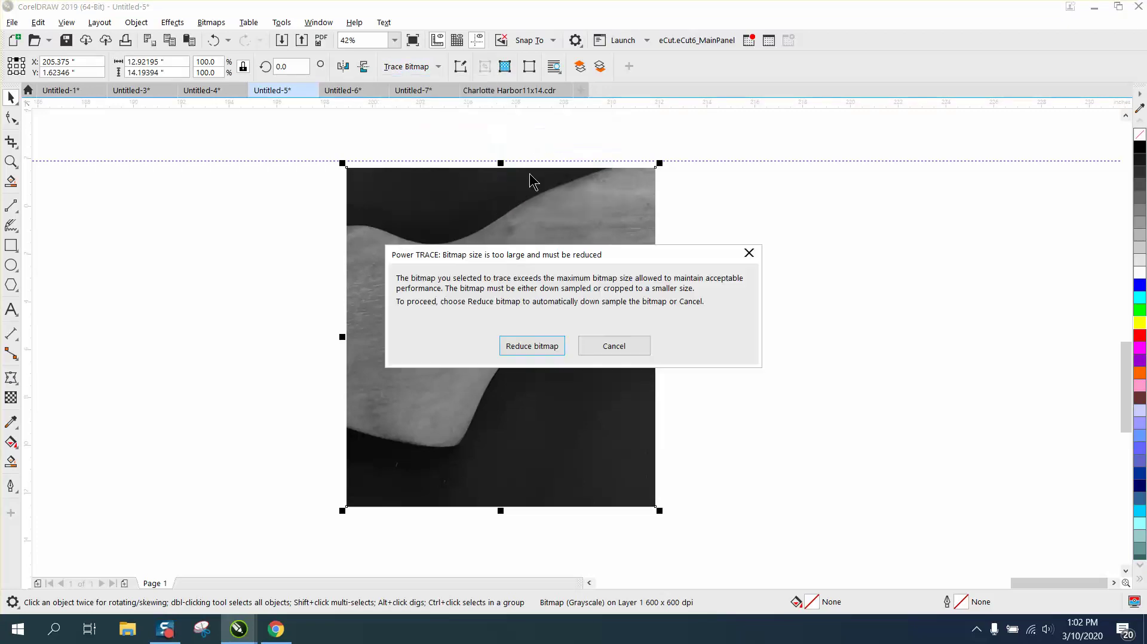
{"action": "left_click", "coordinate": [538, 344]}
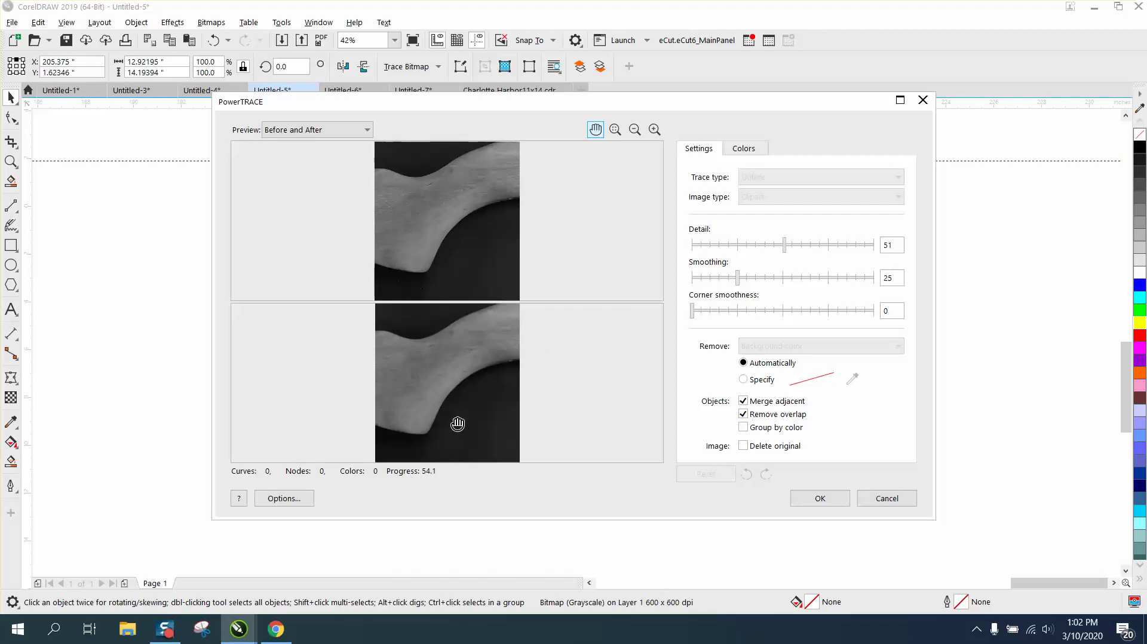
{"action": "left_click", "coordinate": [810, 496]}
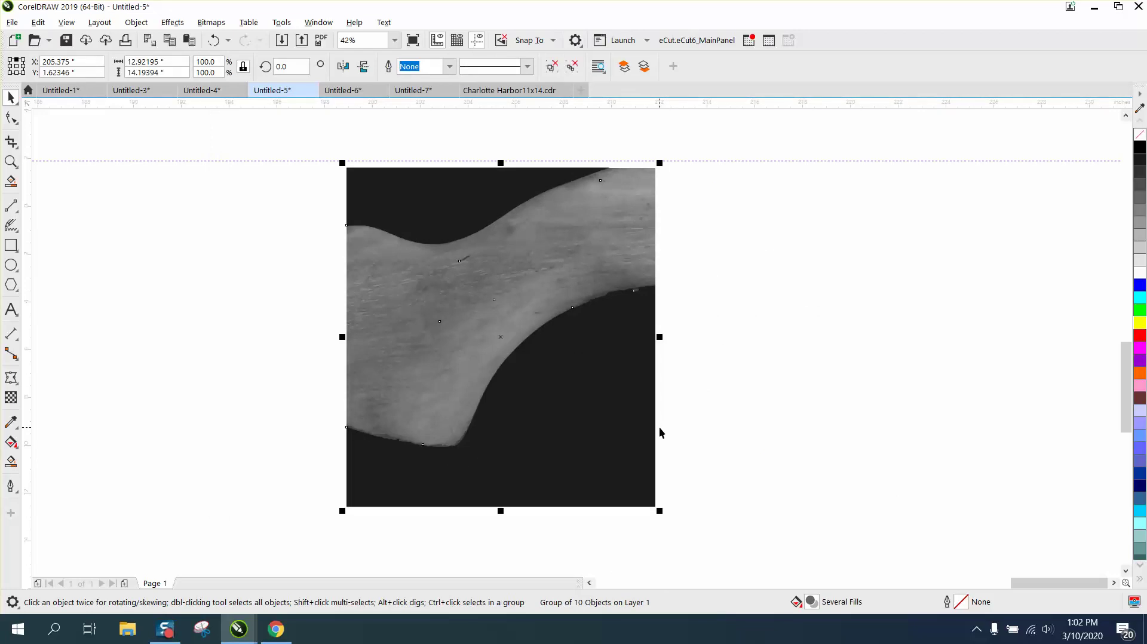
Nudge the traced group 60 inches right and ungroup it into separate curves.
{"action": "scroll", "coordinate": [660, 427], "scroll_direction": "down", "scroll_amount": 5}
{"action": "key", "text": "Right"}
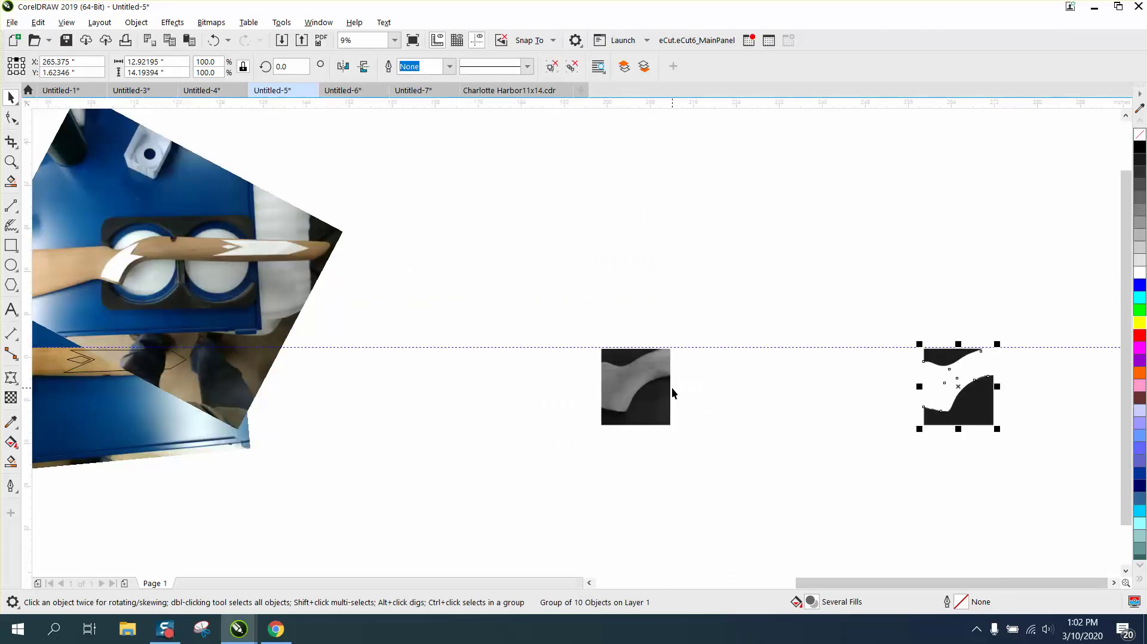
{"action": "left_click", "coordinate": [11, 161]}
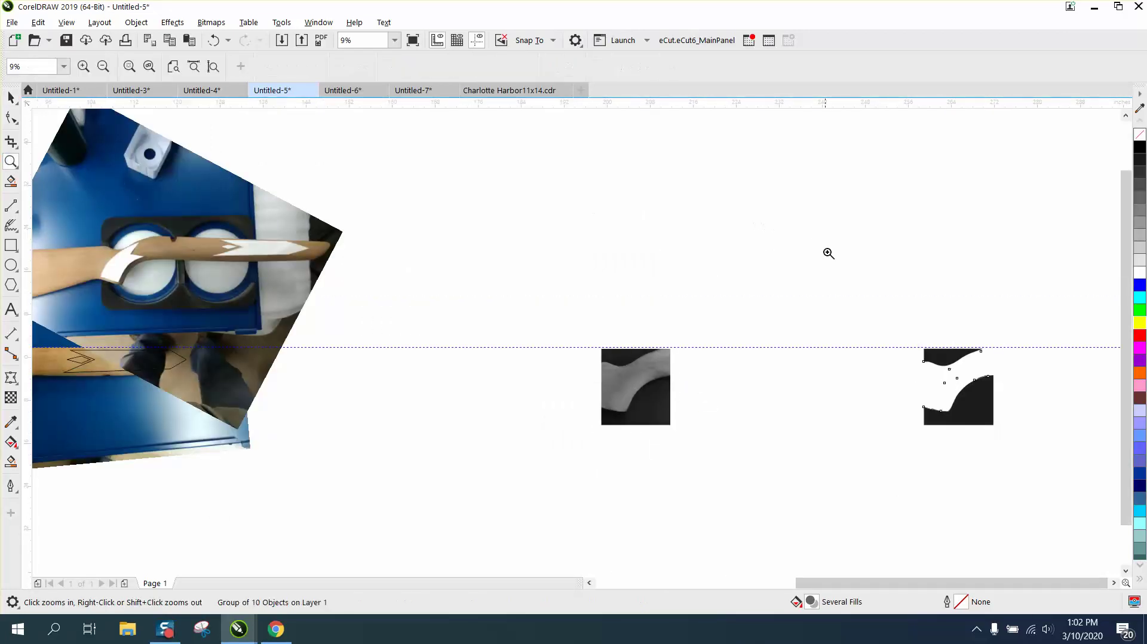
{"action": "left_click_drag", "start_coordinate": [866, 302], "coordinate": [1041, 440]}
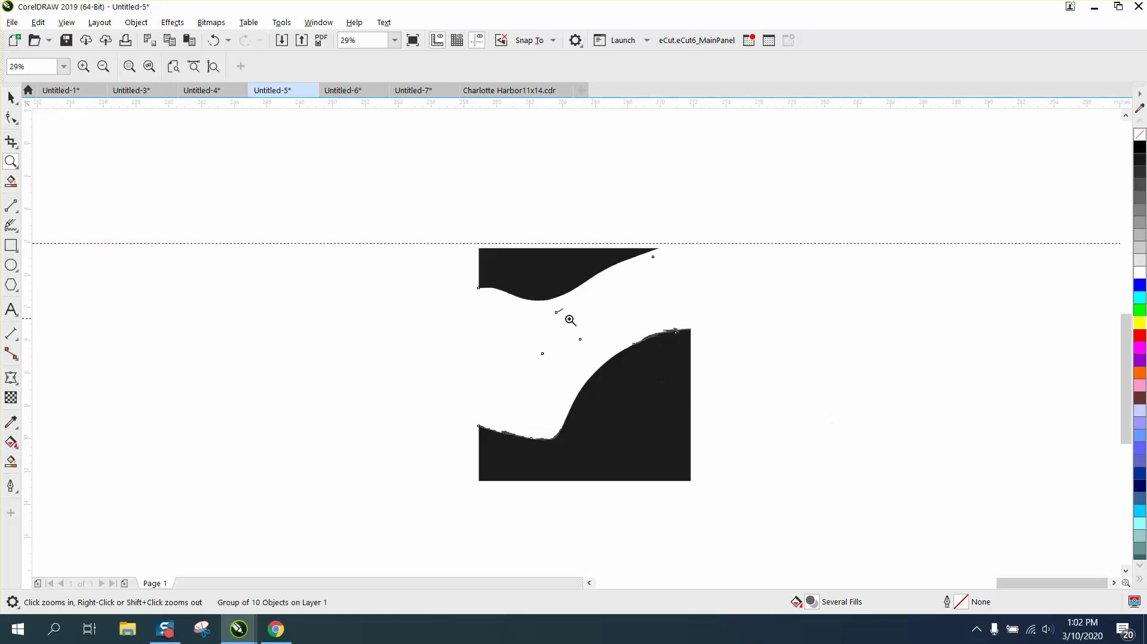
{"action": "left_click", "coordinate": [11, 96]}
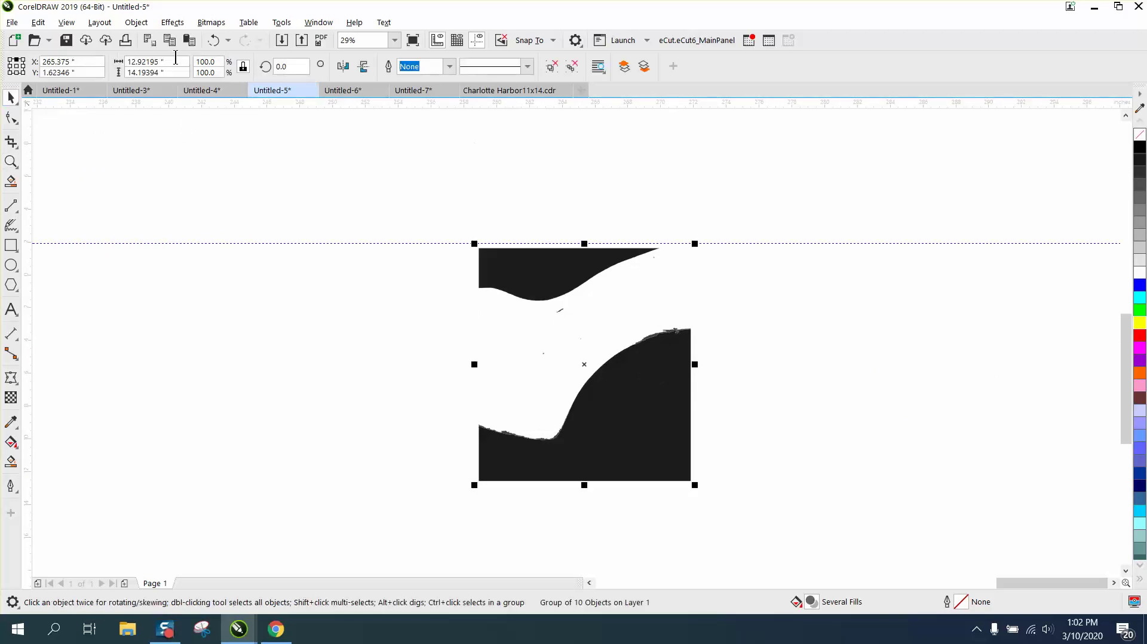
{"action": "left_click", "coordinate": [137, 23]}
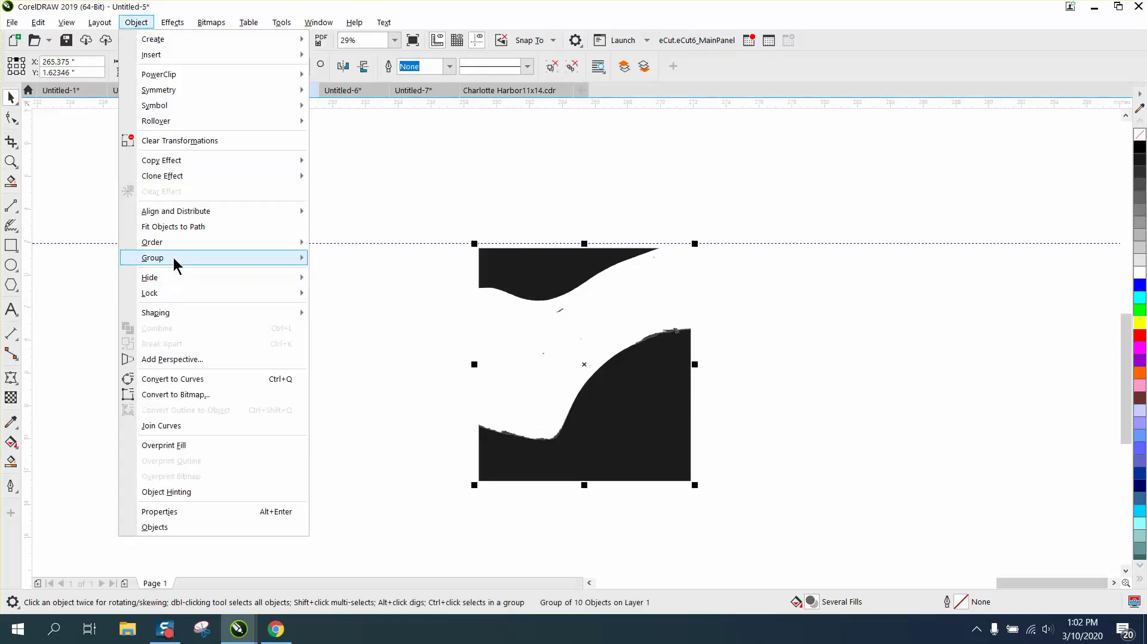
{"action": "mouse_move", "coordinate": [173, 259]}
{"action": "left_click", "coordinate": [347, 274]}
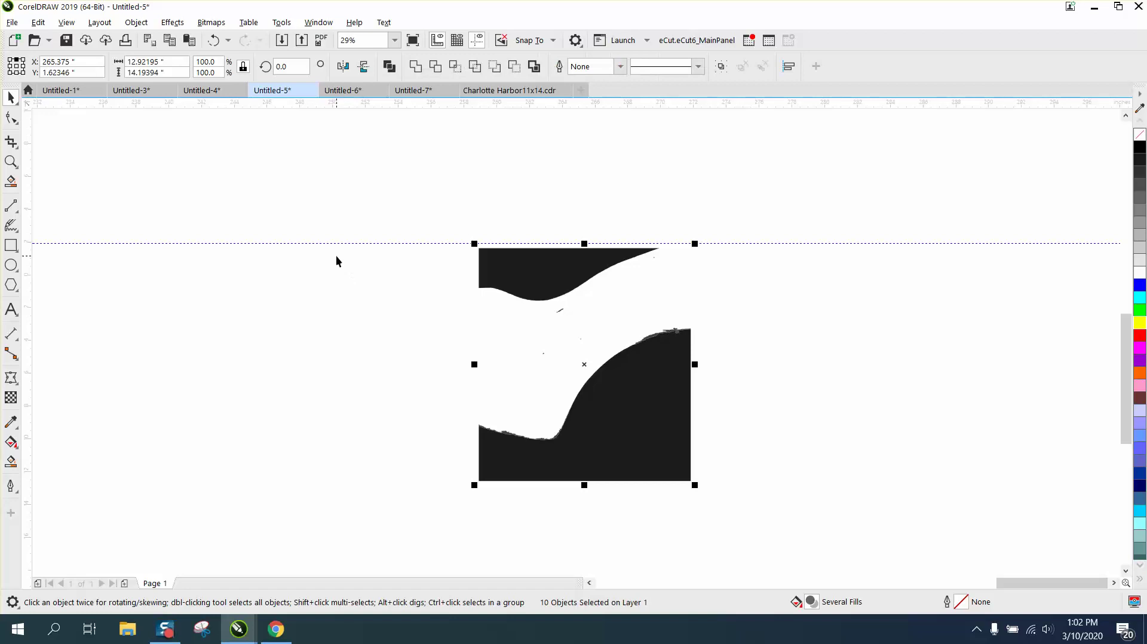
{"action": "left_click", "coordinate": [539, 267]}
Move the two large black shapes 60 inches right and delete the leftover trace fragments.
{"action": "key", "text": "Right"}
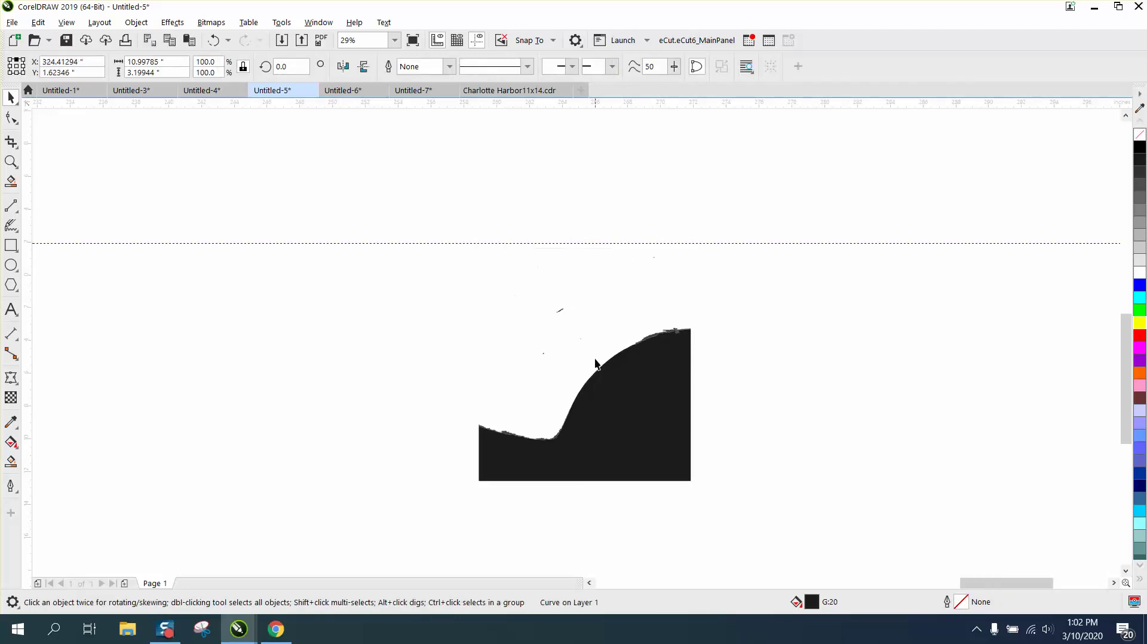
{"action": "left_click", "coordinate": [660, 388]}
{"action": "key", "text": "Right"}
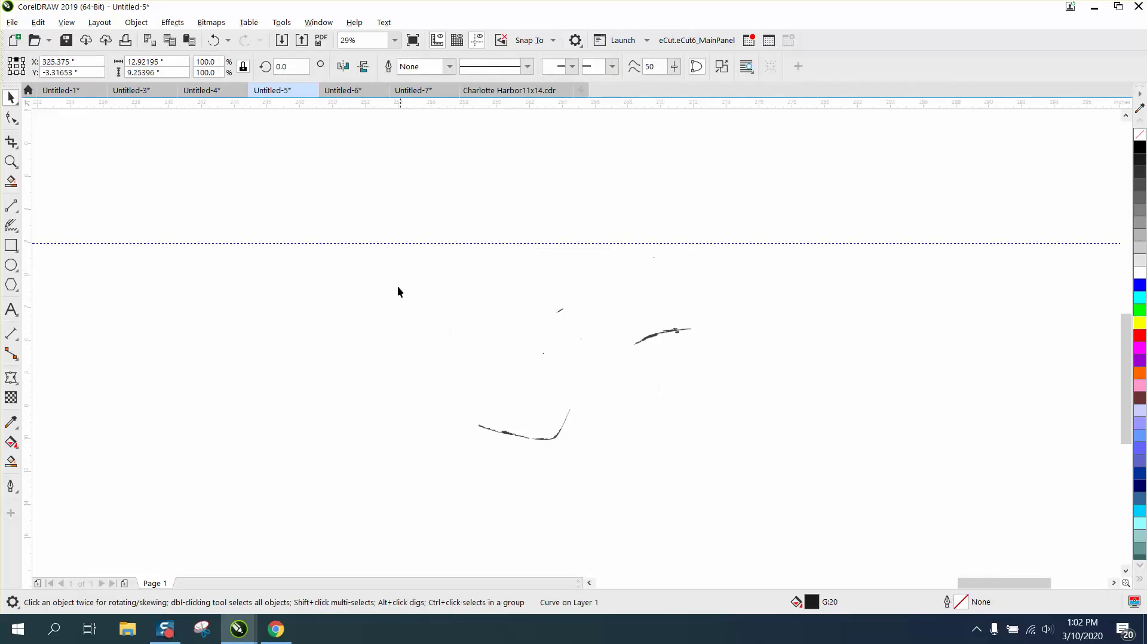
{"action": "left_click_drag", "start_coordinate": [746, 469], "coordinate": [756, 480]}
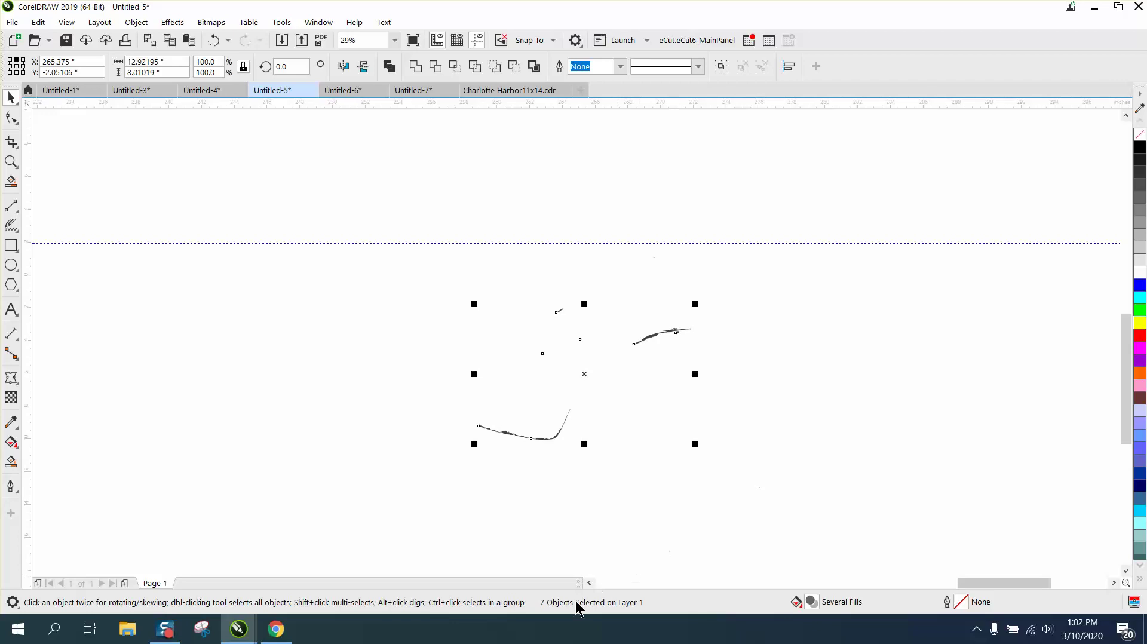
{"action": "key", "text": "Delete"}
{"action": "scroll", "coordinate": [471, 425], "scroll_direction": "down", "scroll_amount": 5}
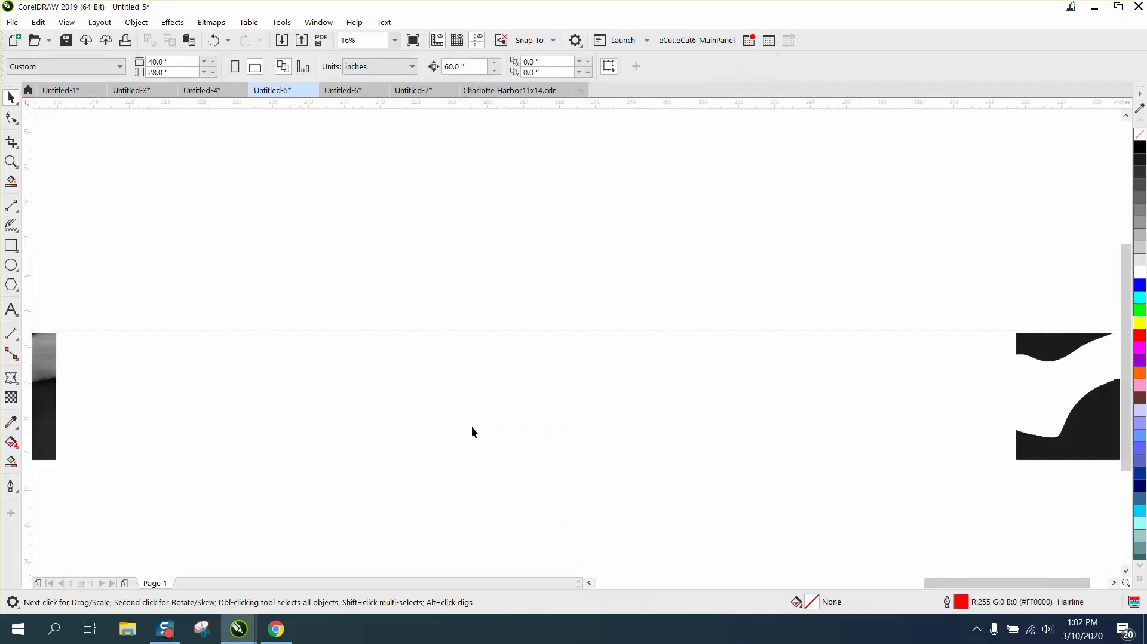
Give both black traced shapes no fill and a black hairline outline.
{"action": "left_click", "coordinate": [11, 161]}
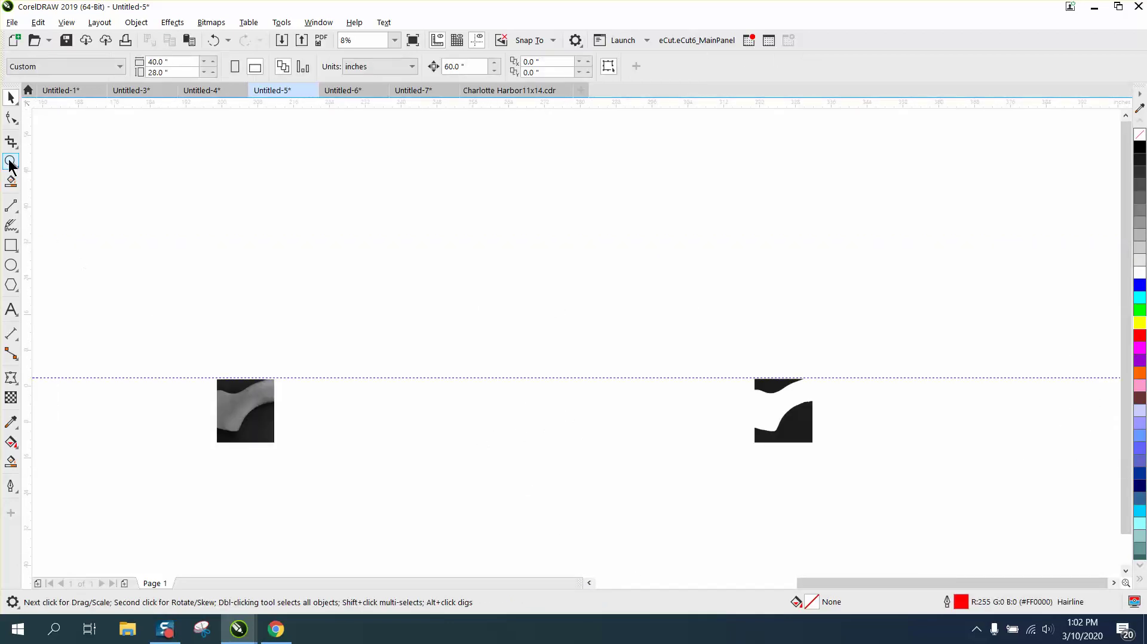
{"action": "left_click_drag", "start_coordinate": [719, 363], "coordinate": [856, 467]}
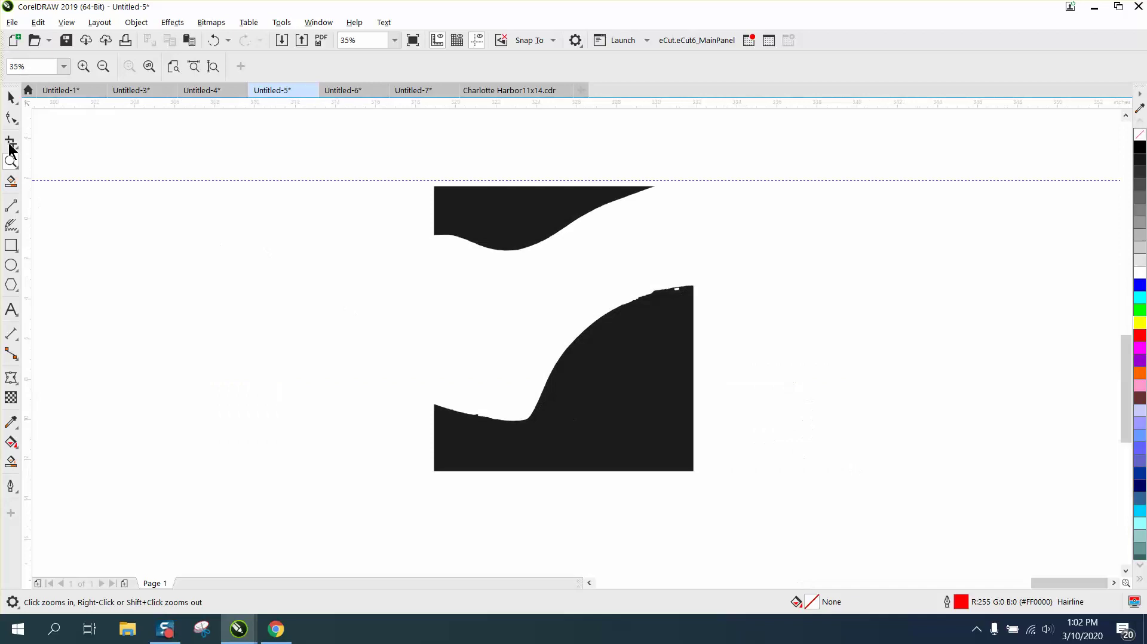
{"action": "left_click", "coordinate": [10, 97]}
{"action": "left_click_drag", "start_coordinate": [729, 513], "coordinate": [730, 514]}
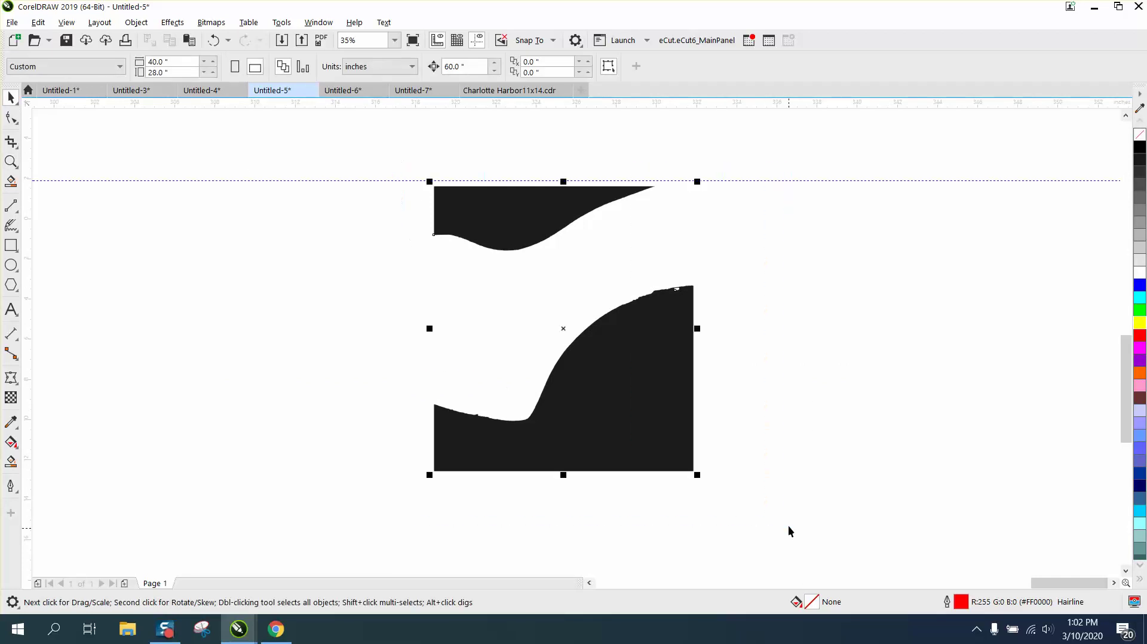
{"action": "left_click", "coordinate": [1140, 135]}
{"action": "right_click", "coordinate": [1139, 147]}
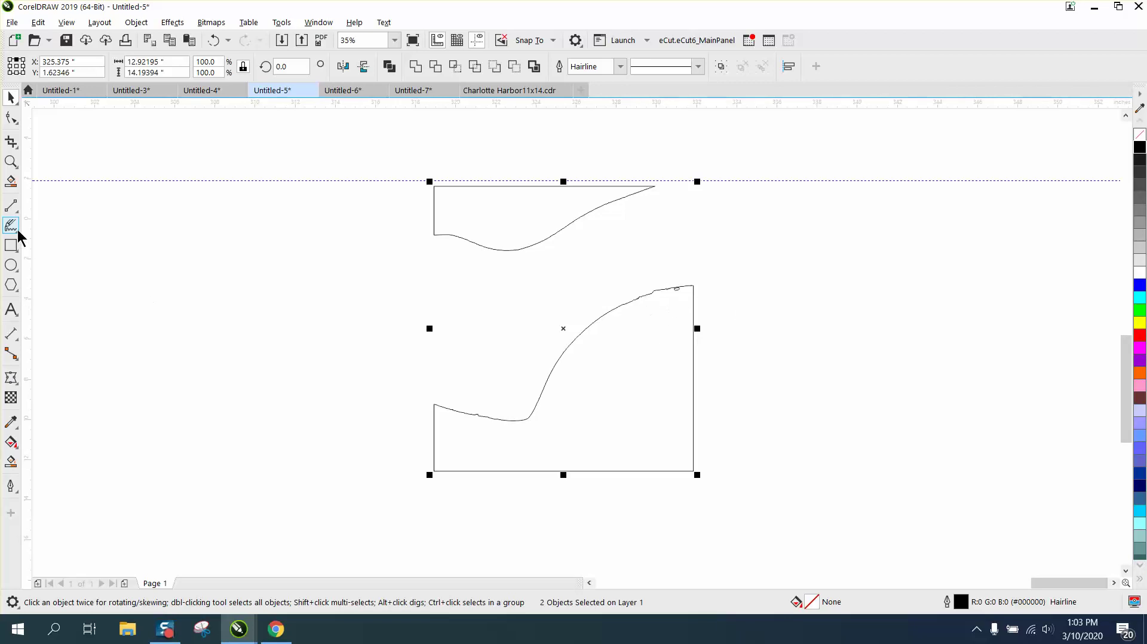
{"action": "left_click", "coordinate": [11, 161]}
{"action": "left_click_drag", "start_coordinate": [640, 258], "coordinate": [790, 328]}
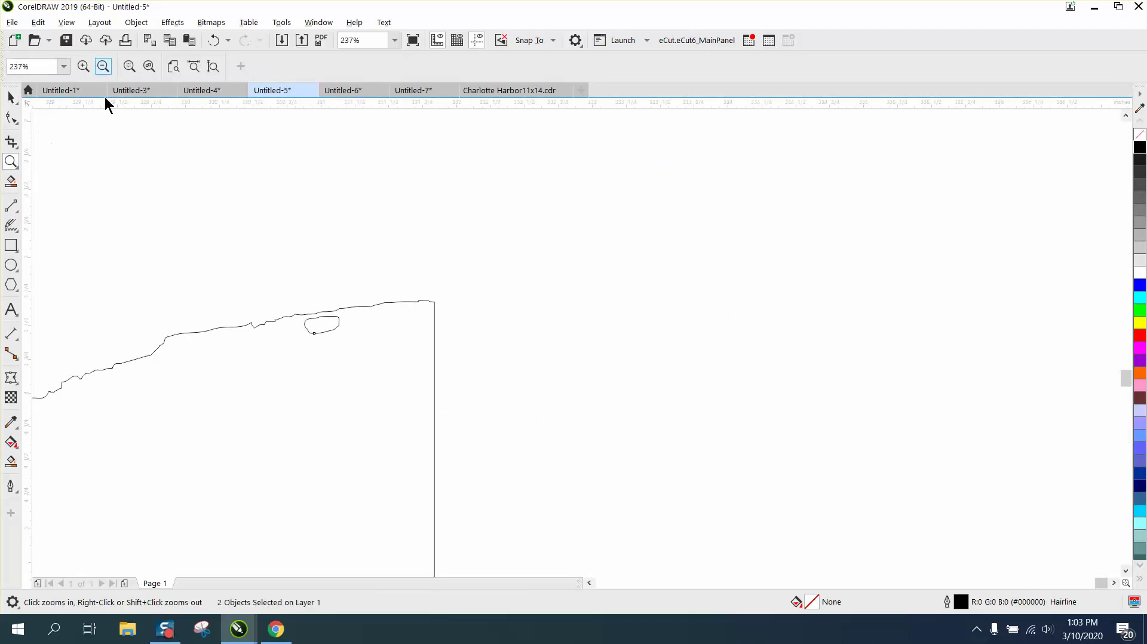
Reselect the outline shapes, undoing an accidental shift of the lower outline.
{"action": "right_click", "coordinate": [348, 325]}
{"action": "left_click", "coordinate": [10, 98]}
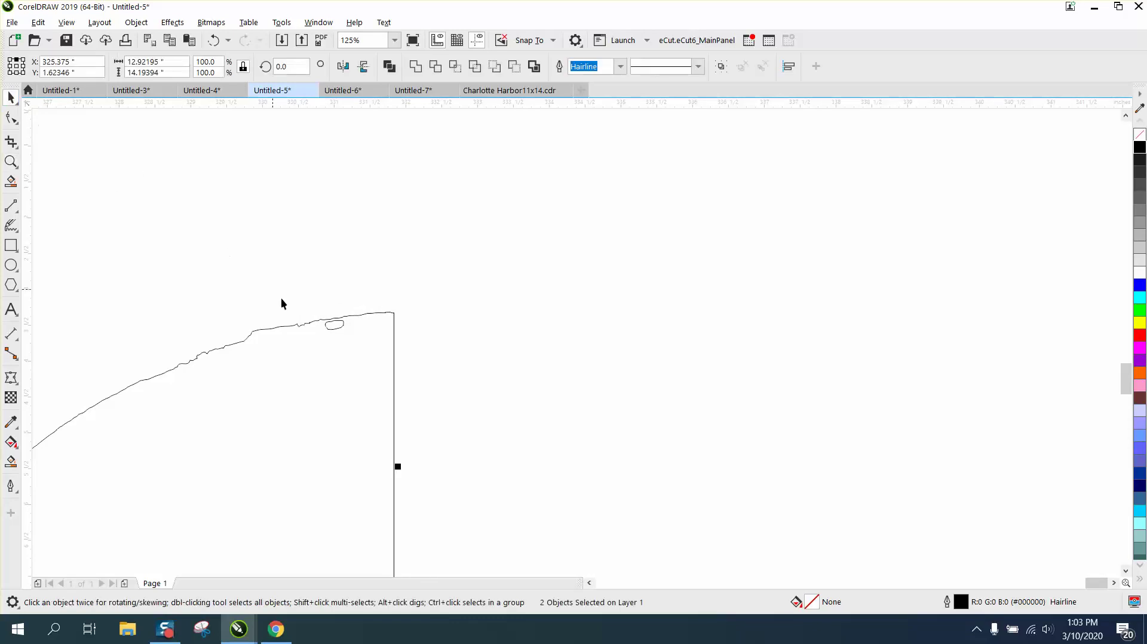
{"action": "left_click", "coordinate": [136, 22]}
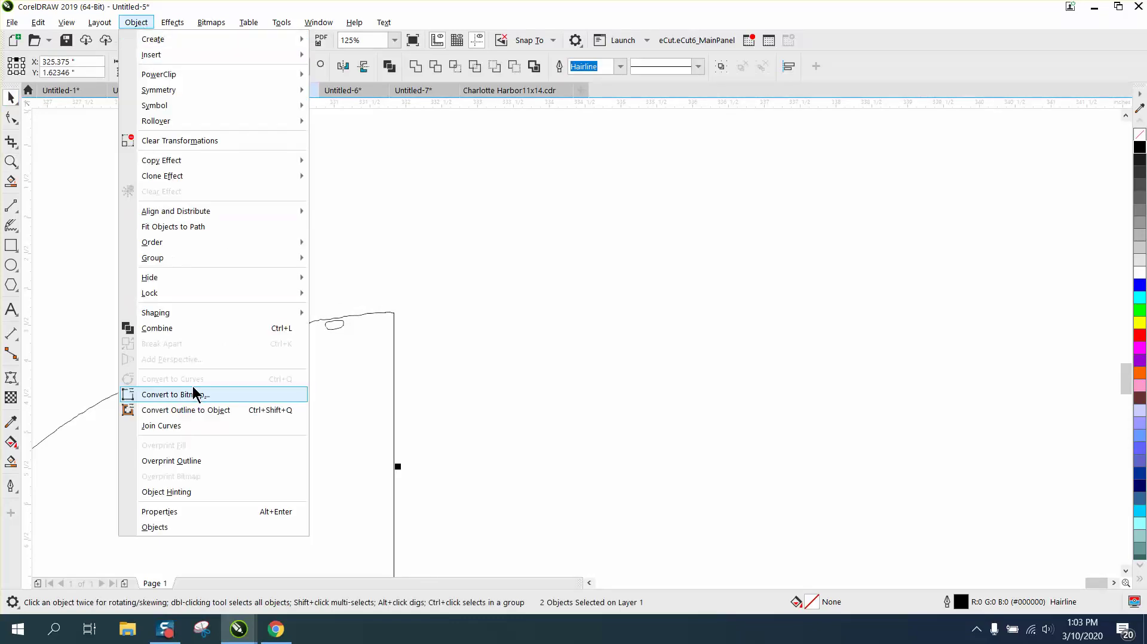
{"action": "mouse_move", "coordinate": [297, 277]}
{"action": "scroll", "coordinate": [548, 285], "scroll_direction": "down", "scroll_amount": 3}
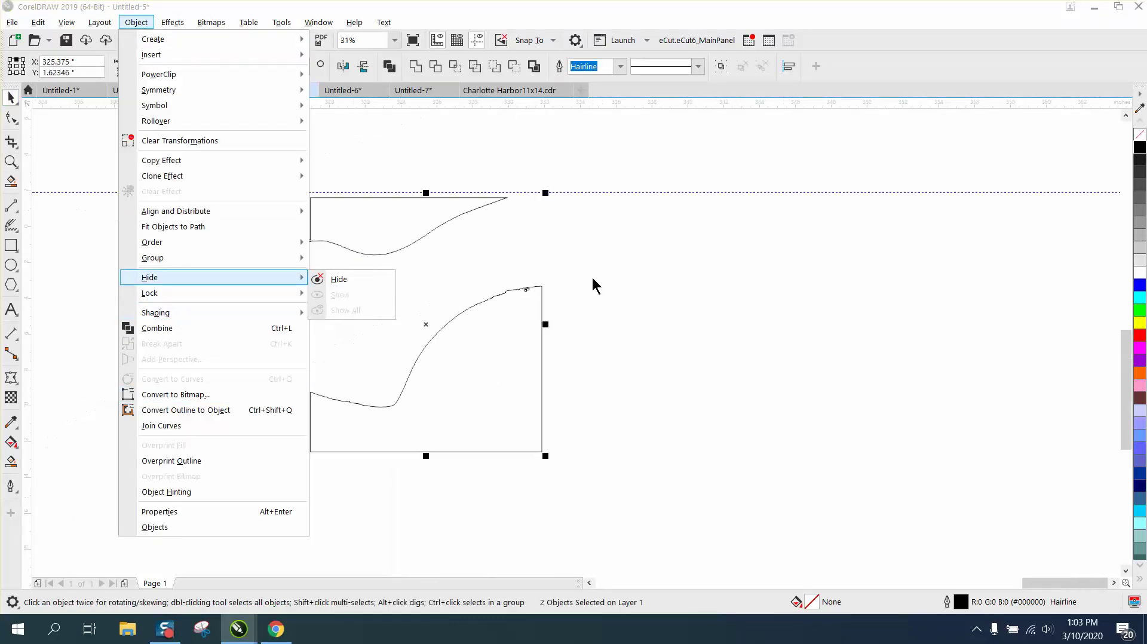
{"action": "left_click", "coordinate": [618, 279]}
{"action": "left_click_drag", "start_coordinate": [276, 186], "coordinate": [637, 471]}
{"action": "left_click", "coordinate": [136, 22]}
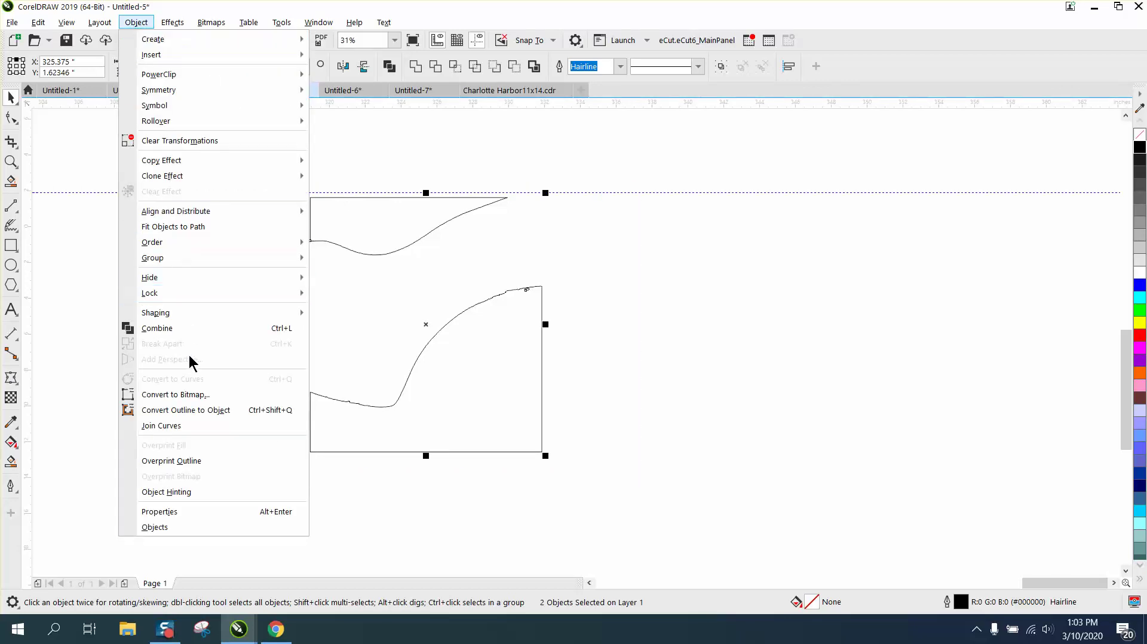
{"action": "left_click", "coordinate": [640, 299]}
{"action": "left_click", "coordinate": [568, 274]}
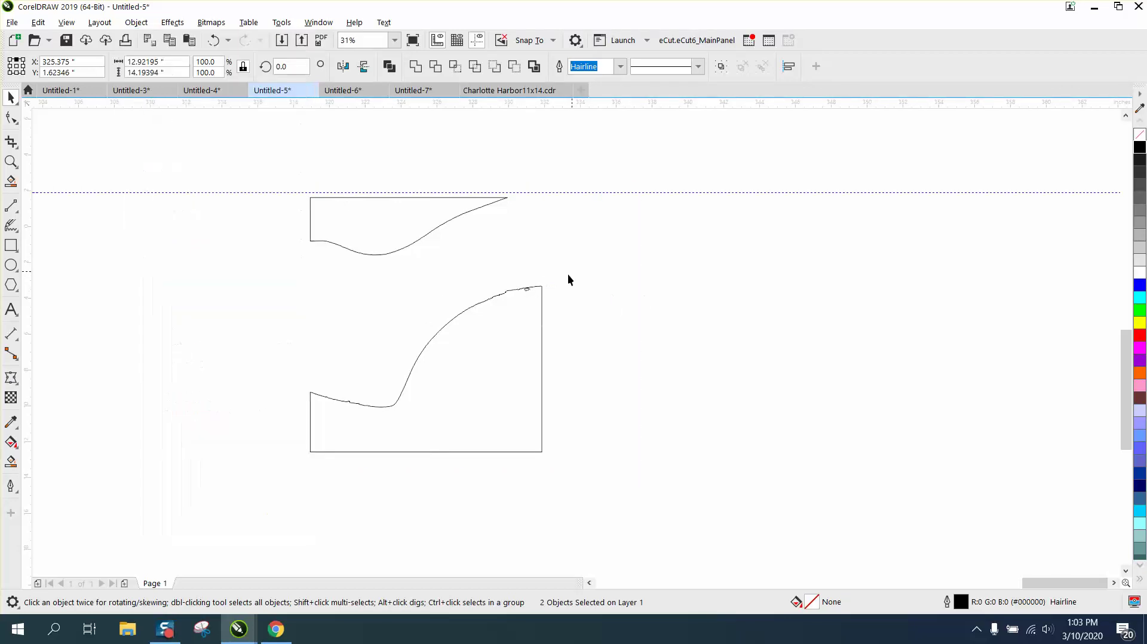
{"action": "left_click", "coordinate": [528, 288]}
{"action": "left_click_drag", "start_coordinate": [528, 287], "coordinate": [617, 293]}
{"action": "left_click", "coordinate": [213, 40]}
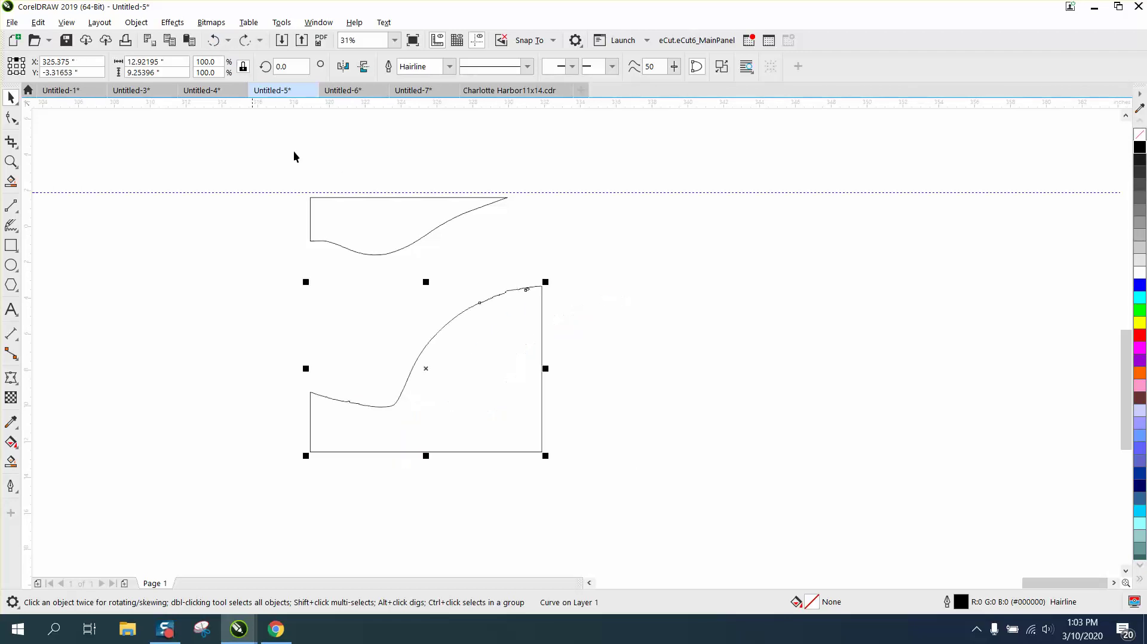
Break the lower outline apart into separate curves.
{"action": "left_click_drag", "start_coordinate": [265, 258], "coordinate": [664, 448]}
{"action": "left_click", "coordinate": [143, 24]}
{"action": "left_click", "coordinate": [190, 343]}
Delete the small stray loop at the lower outline's top-right corner.
{"action": "left_click", "coordinate": [10, 161]}
{"action": "left_click_drag", "start_coordinate": [492, 255], "coordinate": [625, 330]}
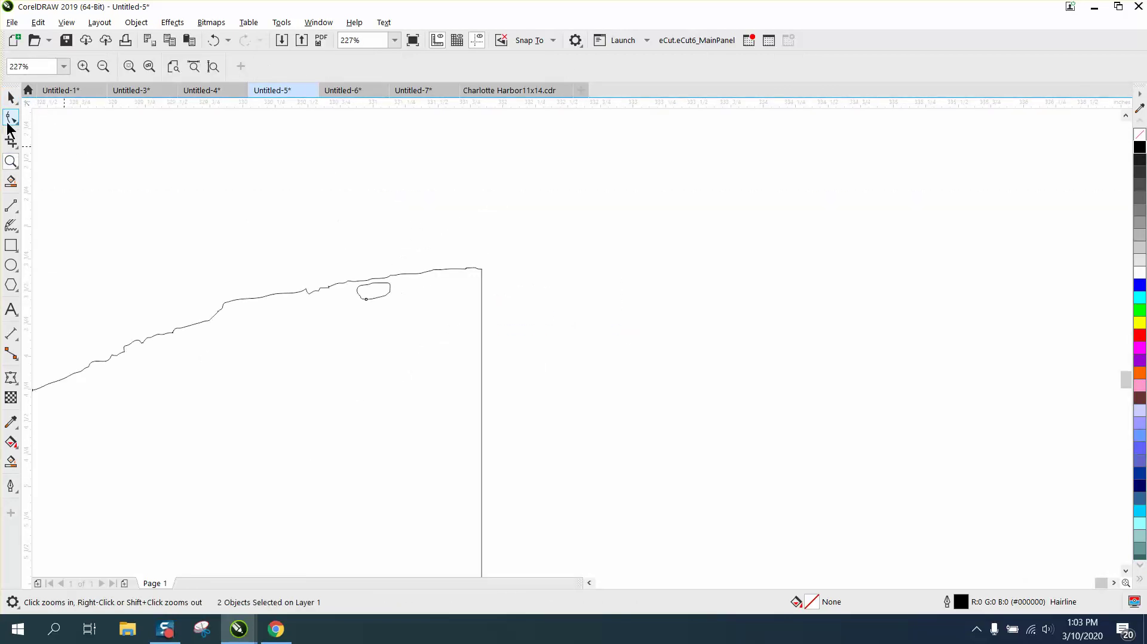
{"action": "left_click", "coordinate": [11, 96]}
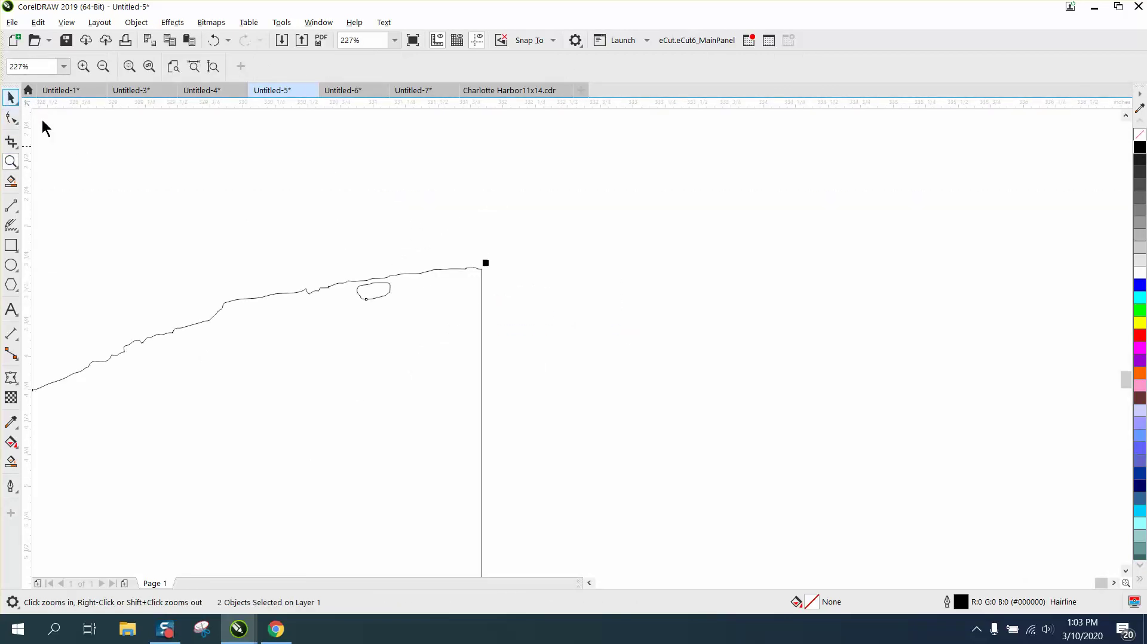
{"action": "left_click", "coordinate": [518, 248]}
{"action": "left_click", "coordinate": [391, 290]}
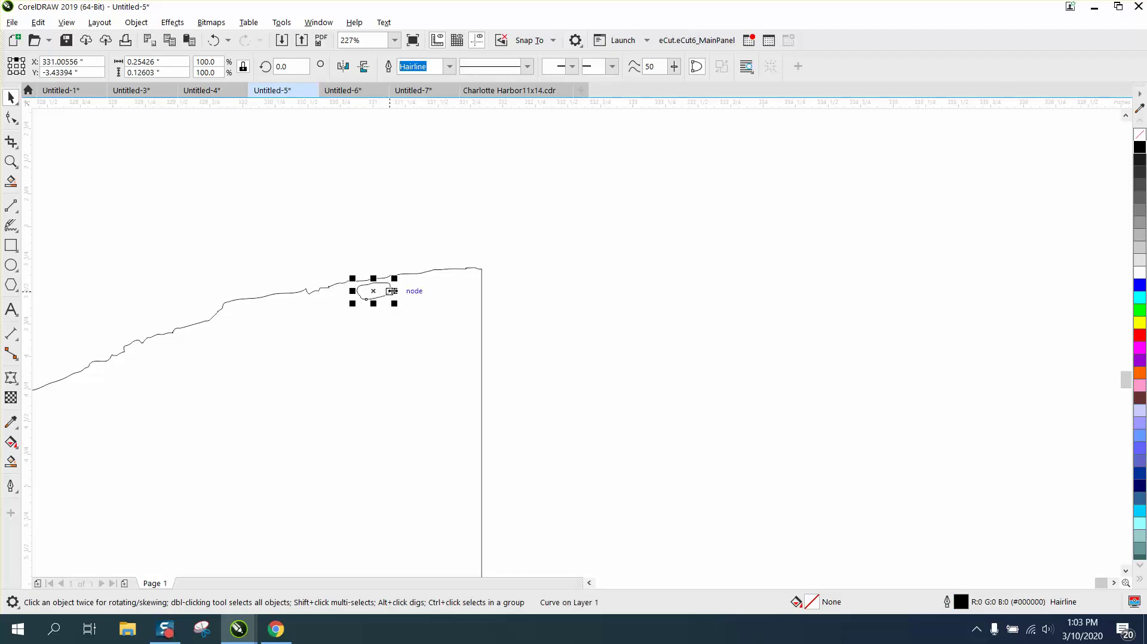
{"action": "key", "text": "Delete"}
{"action": "scroll", "coordinate": [460, 248], "scroll_direction": "down", "scroll_amount": 4}
{"action": "scroll", "coordinate": [509, 263], "scroll_direction": "down", "scroll_amount": 1}
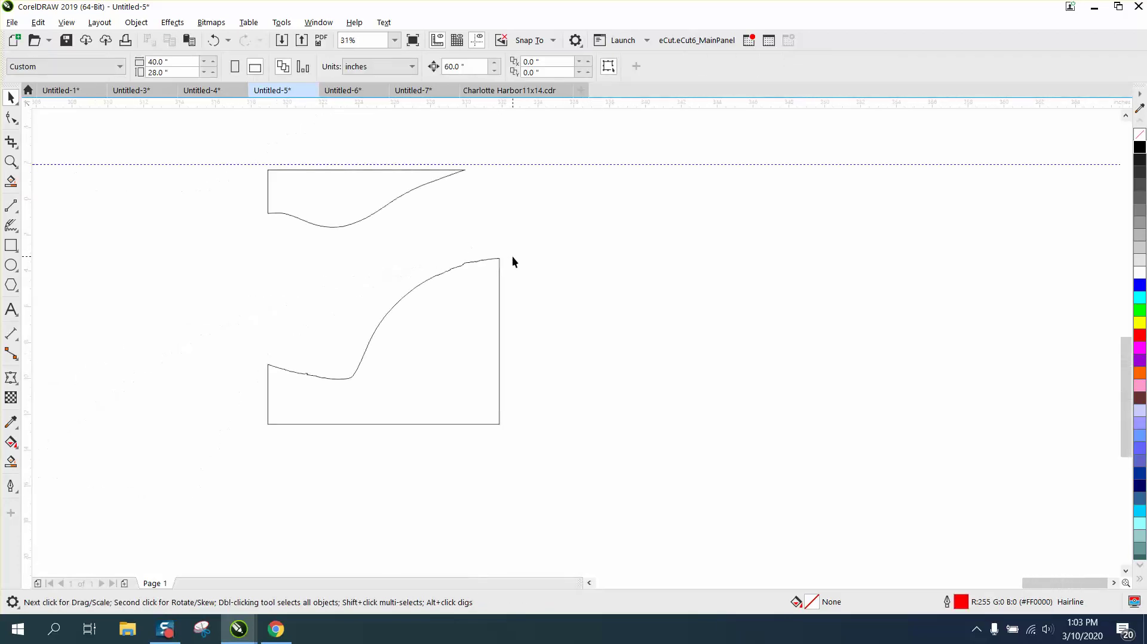
Choose the Smooth tool and set its nib size to 3.0 inches.
{"action": "left_click", "coordinate": [17, 122]}
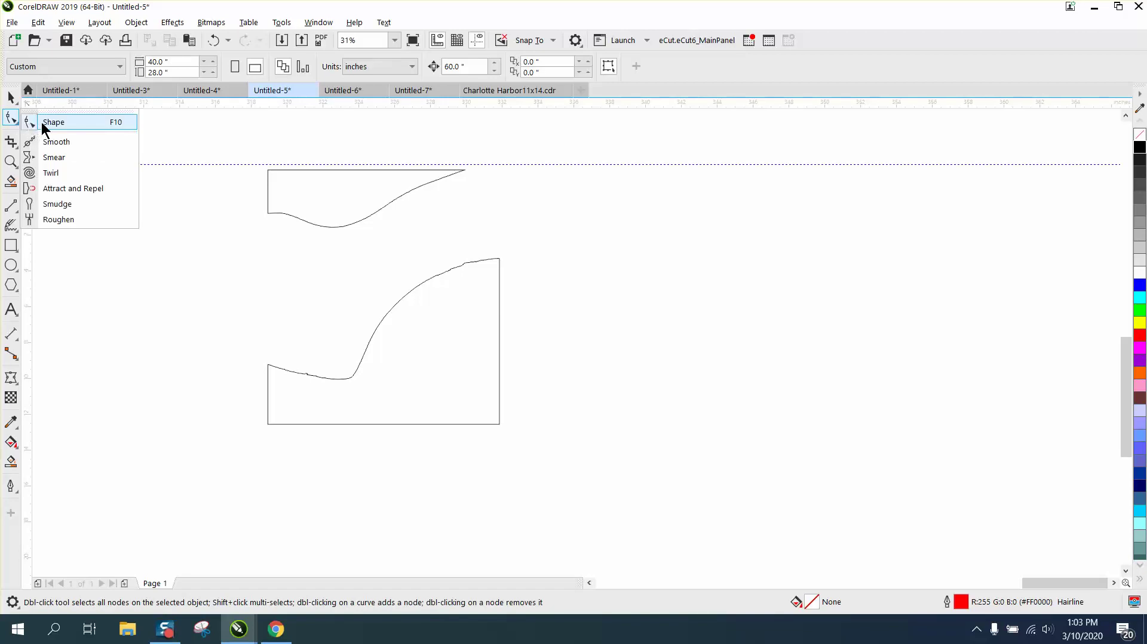
{"action": "left_click", "coordinate": [52, 142]}
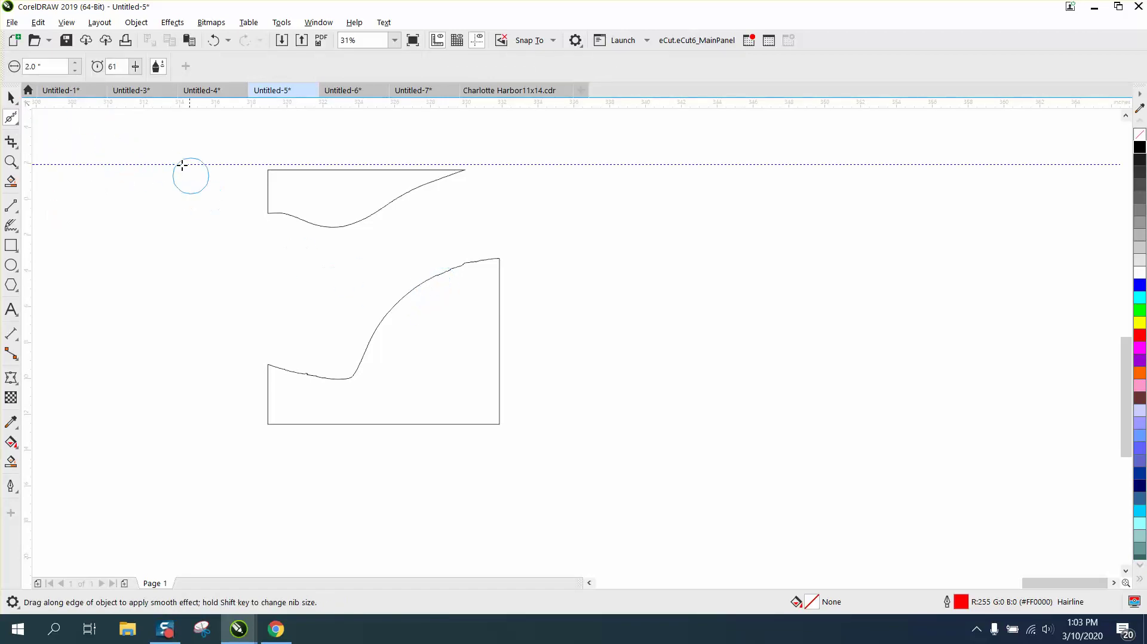
{"action": "left_click", "coordinate": [56, 66]}
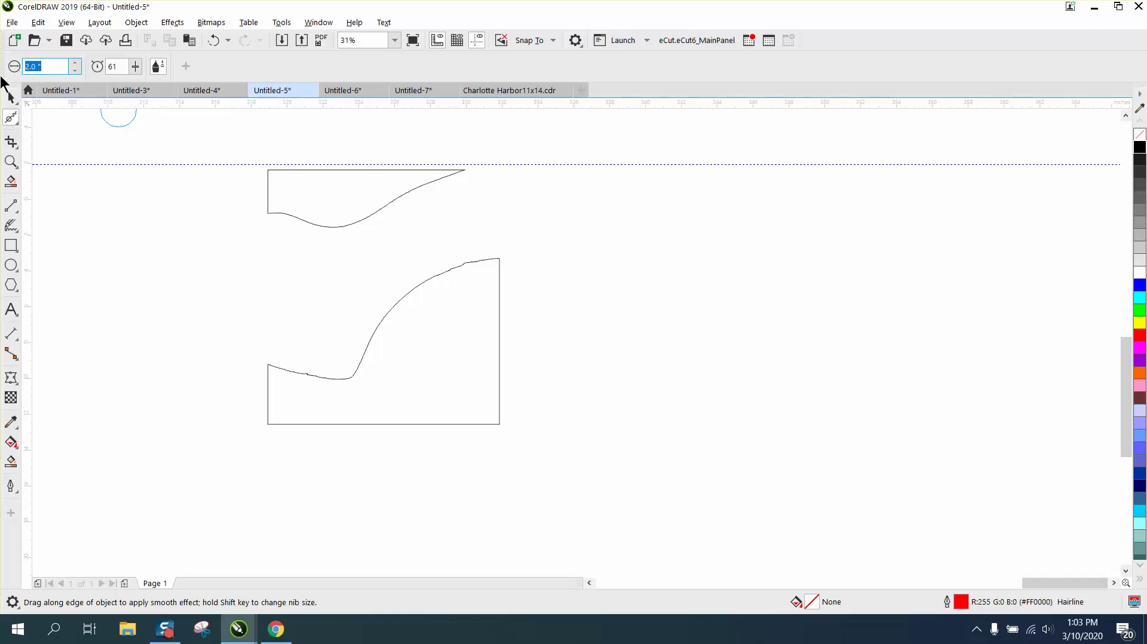
{"action": "type", "text": "3"}
{"action": "key", "text": "Return"}
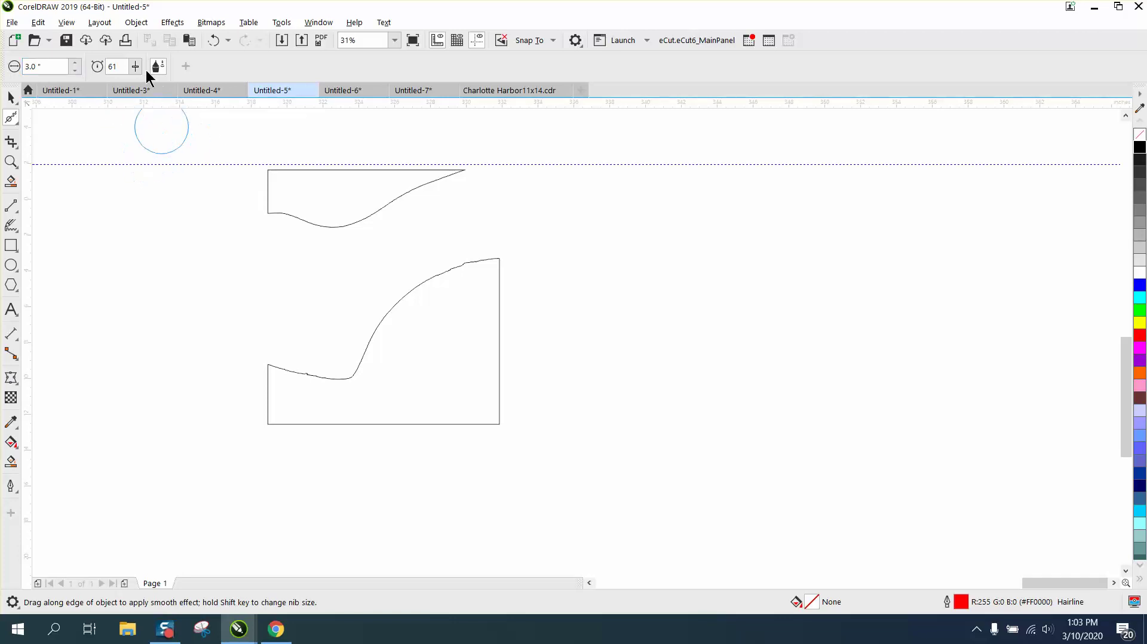
Smooth the jagged top edge of the lower outline.
{"action": "left_click", "coordinate": [10, 161]}
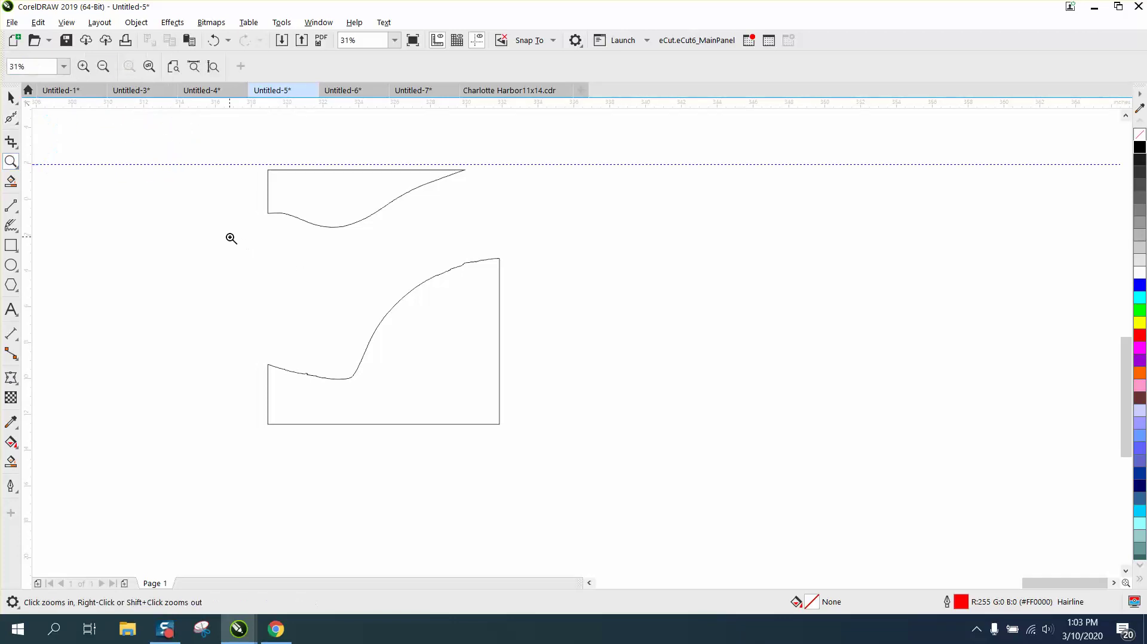
{"action": "left_click_drag", "start_coordinate": [231, 253], "coordinate": [605, 423]}
{"action": "left_click", "coordinate": [12, 118]}
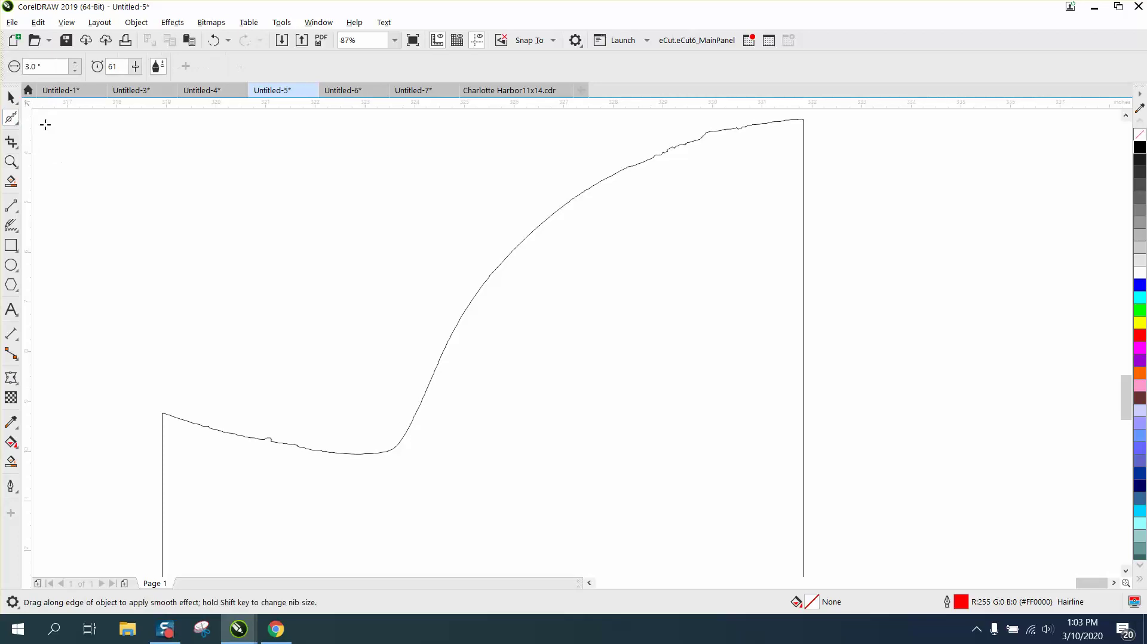
{"action": "left_click", "coordinate": [761, 124]}
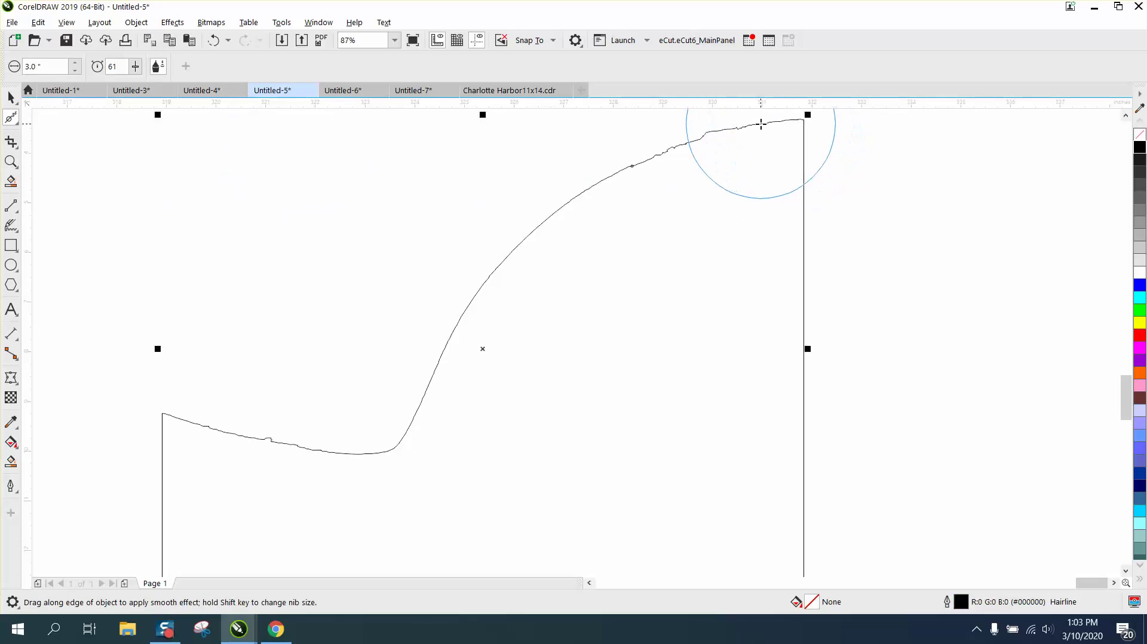
{"action": "mouse_move", "coordinate": [760, 123]}
{"action": "left_mouse_down"}
{"action": "mouse_move", "coordinate": [644, 166]}
{"action": "mouse_move", "coordinate": [693, 141]}
{"action": "mouse_move", "coordinate": [547, 223]}
{"action": "mouse_move", "coordinate": [442, 338]}
{"action": "mouse_move", "coordinate": [401, 439]}
{"action": "mouse_move", "coordinate": [330, 458]}
{"action": "mouse_move", "coordinate": [203, 417]}
{"action": "mouse_move", "coordinate": [305, 453]}
{"action": "mouse_move", "coordinate": [421, 429]}
{"action": "mouse_move", "coordinate": [496, 273]}
{"action": "mouse_move", "coordinate": [551, 221]}
{"action": "mouse_move", "coordinate": [641, 166]}
{"action": "mouse_move", "coordinate": [767, 122]}
{"action": "mouse_move", "coordinate": [686, 145]}
{"action": "mouse_move", "coordinate": [502, 273]}
{"action": "left_mouse_up"}
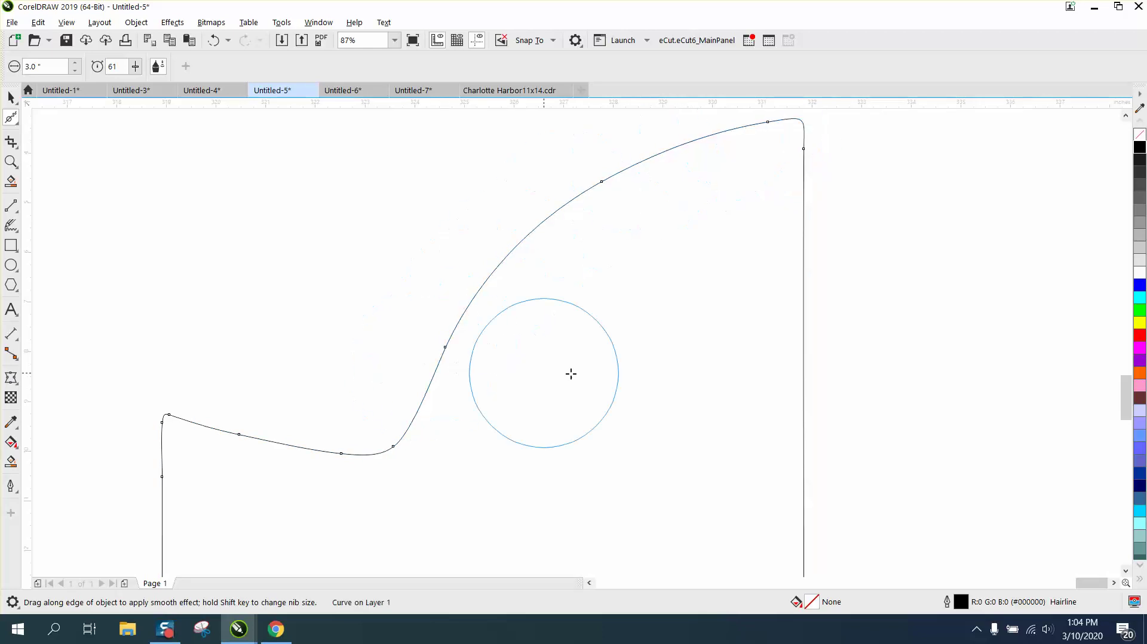
{"action": "scroll", "coordinate": [648, 378], "scroll_direction": "down", "scroll_amount": 2}
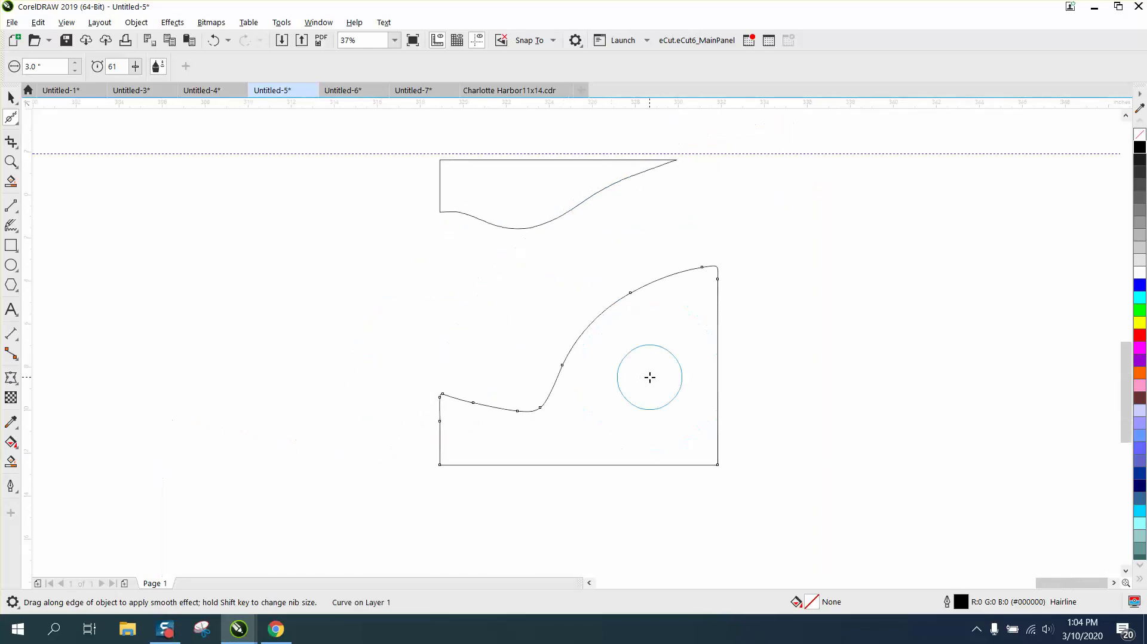
Smooth the upper outline's left corner and dip, then check its nodes.
{"action": "left_click", "coordinate": [18, 170]}
{"action": "left_click", "coordinate": [69, 168]}
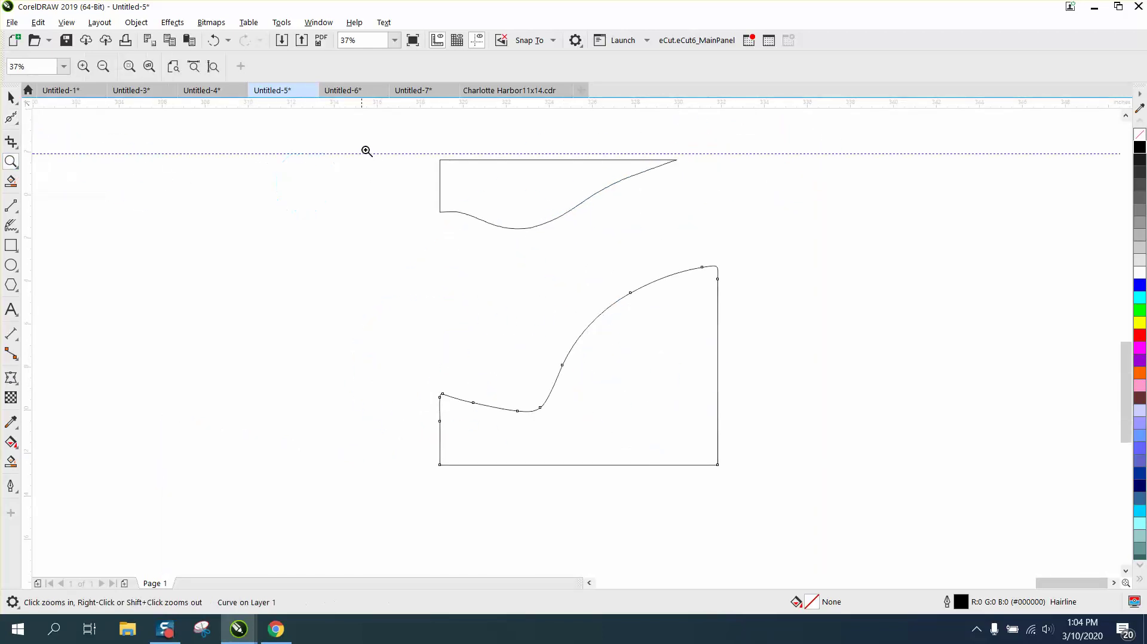
{"action": "left_click_drag", "start_coordinate": [392, 154], "coordinate": [809, 259]}
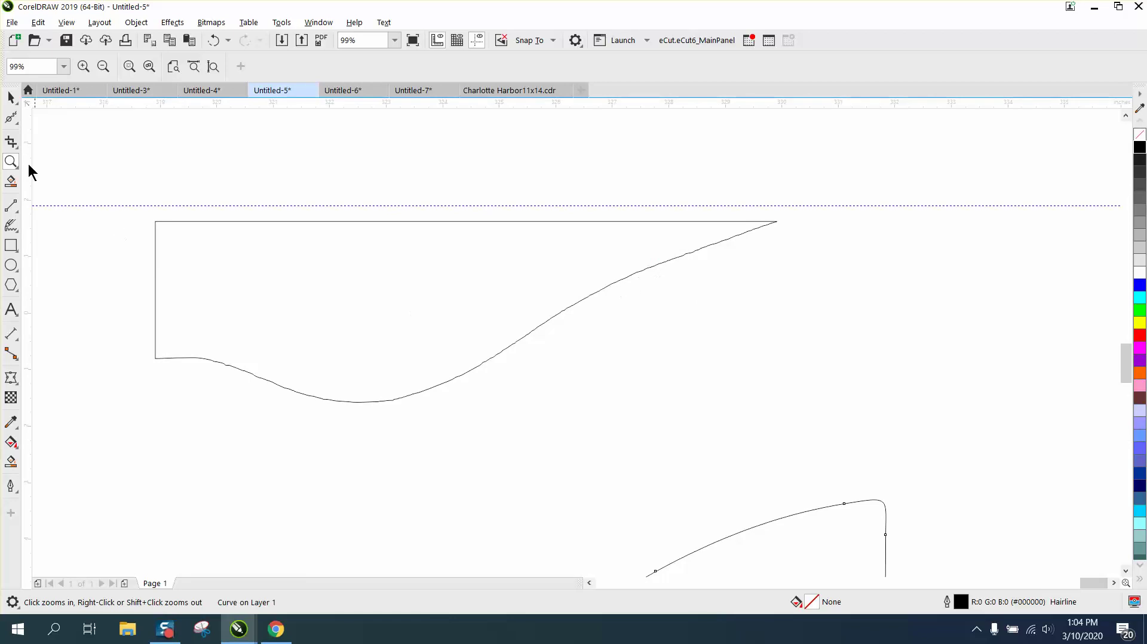
{"action": "left_click", "coordinate": [11, 118]}
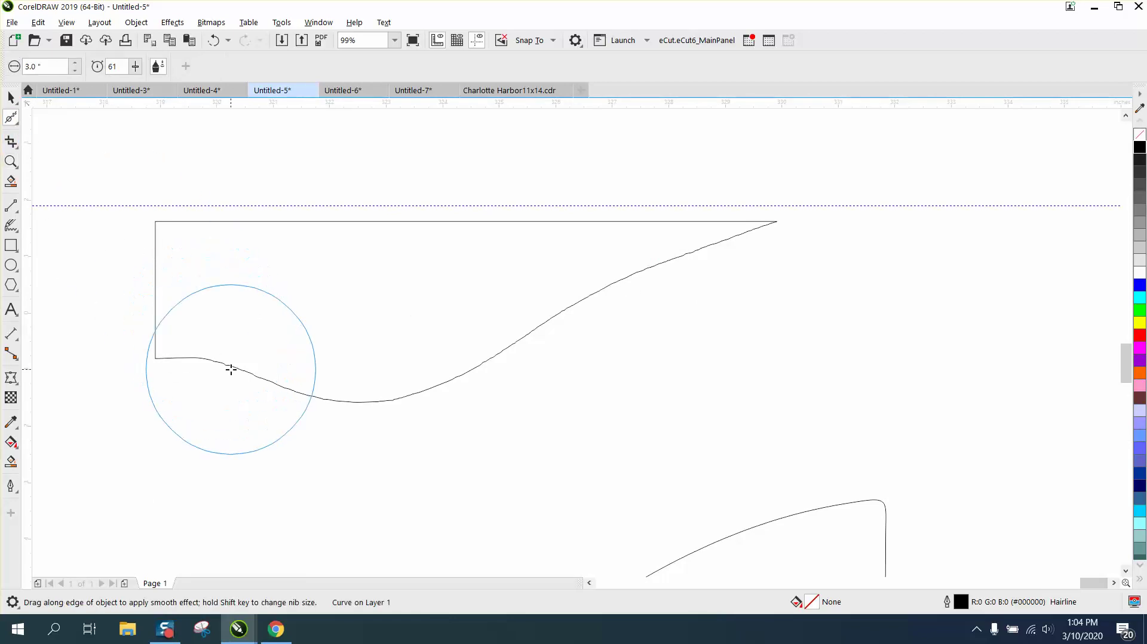
{"action": "mouse_move", "coordinate": [244, 371]}
{"action": "left_mouse_down"}
{"action": "mouse_move", "coordinate": [220, 362]}
{"action": "mouse_move", "coordinate": [331, 393]}
{"action": "mouse_move", "coordinate": [389, 393]}
{"action": "mouse_move", "coordinate": [382, 404]}
{"action": "mouse_move", "coordinate": [616, 281]}
{"action": "mouse_move", "coordinate": [737, 235]}
{"action": "mouse_move", "coordinate": [561, 341]}
{"action": "mouse_move", "coordinate": [416, 389]}
{"action": "mouse_move", "coordinate": [391, 414]}
{"action": "mouse_move", "coordinate": [402, 421]}
{"action": "mouse_move", "coordinate": [217, 365]}
{"action": "mouse_move", "coordinate": [342, 409]}
{"action": "left_mouse_up"}
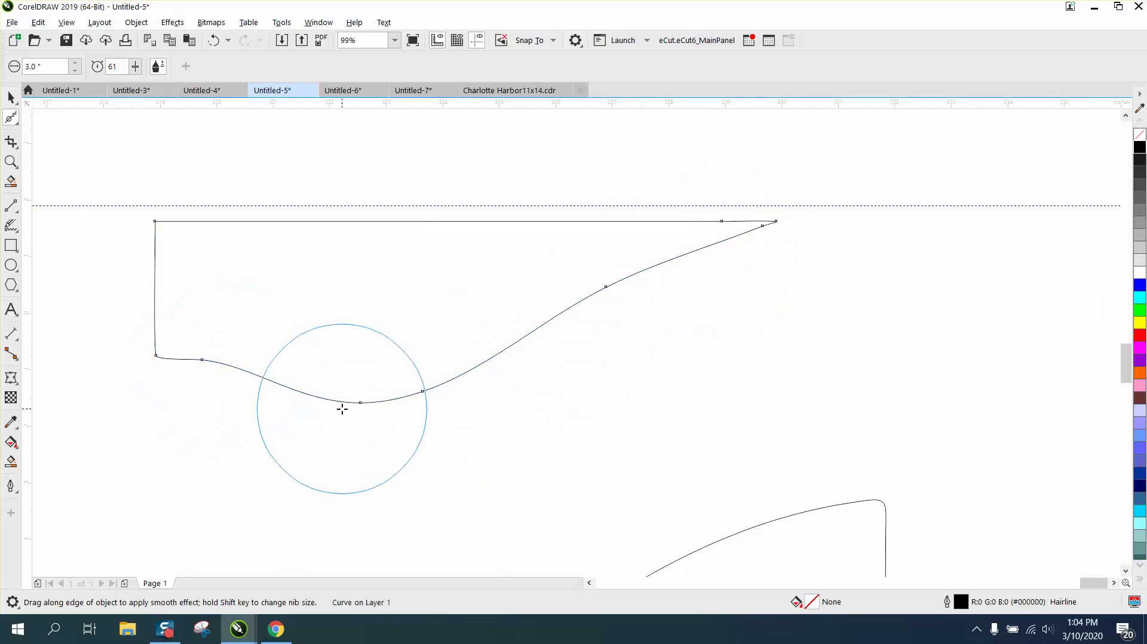
{"action": "left_click", "coordinate": [17, 123]}
{"action": "left_click", "coordinate": [54, 122]}
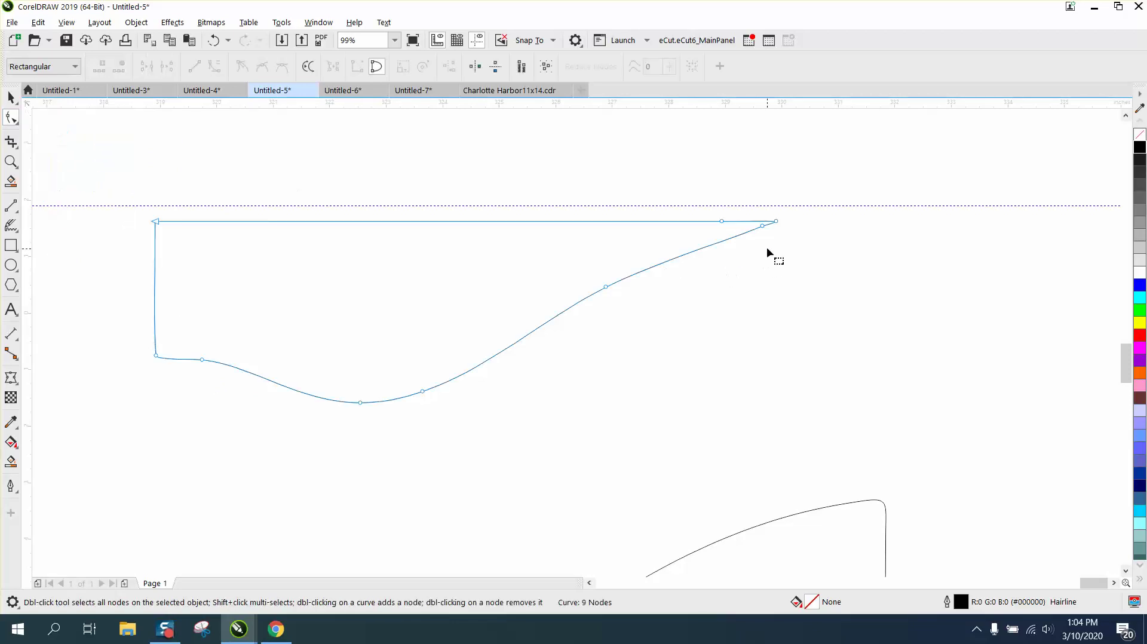
{"action": "scroll", "coordinate": [532, 272], "scroll_direction": "down", "scroll_amount": 4}
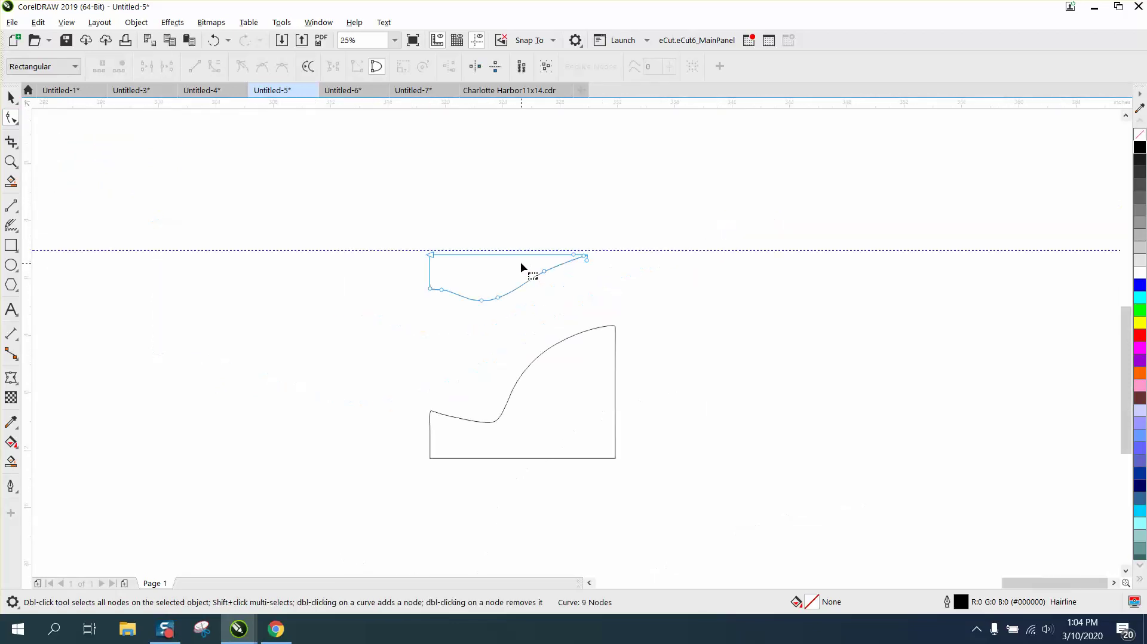
Draw two-point lines joining the outlines' left and right ends, plus an enclosing rectangle.
{"action": "left_click", "coordinate": [17, 214]}
{"action": "left_click", "coordinate": [45, 225]}
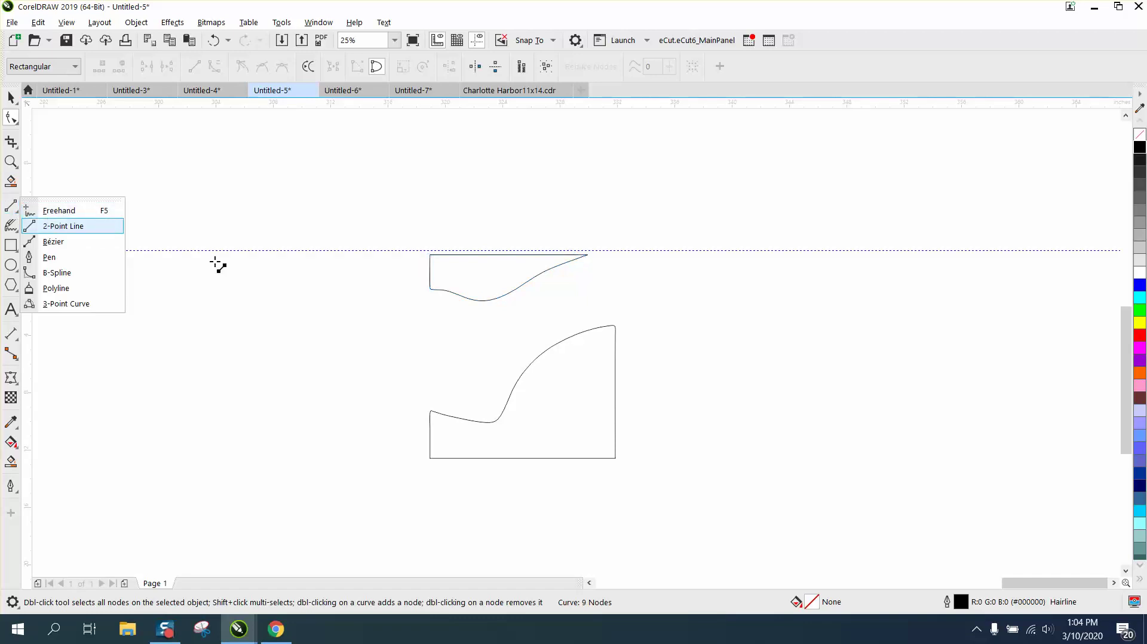
{"action": "left_click_drag", "start_coordinate": [430, 290], "coordinate": [430, 412]}
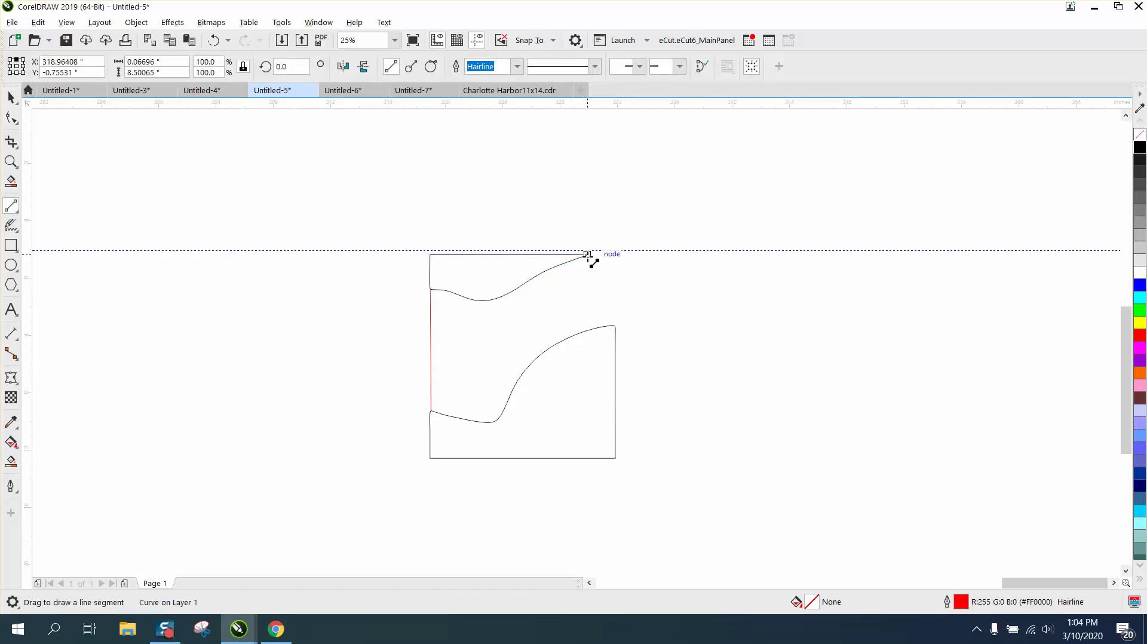
{"action": "left_click_drag", "start_coordinate": [588, 256], "coordinate": [615, 326]}
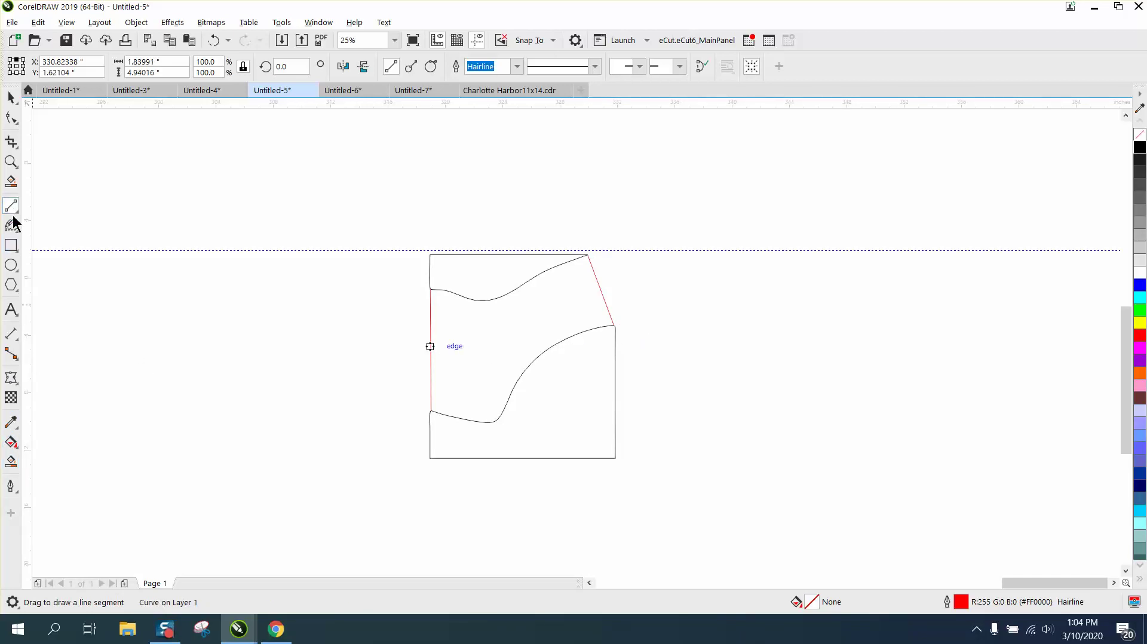
{"action": "left_click", "coordinate": [11, 246]}
{"action": "left_click_drag", "start_coordinate": [395, 235], "coordinate": [677, 475]}
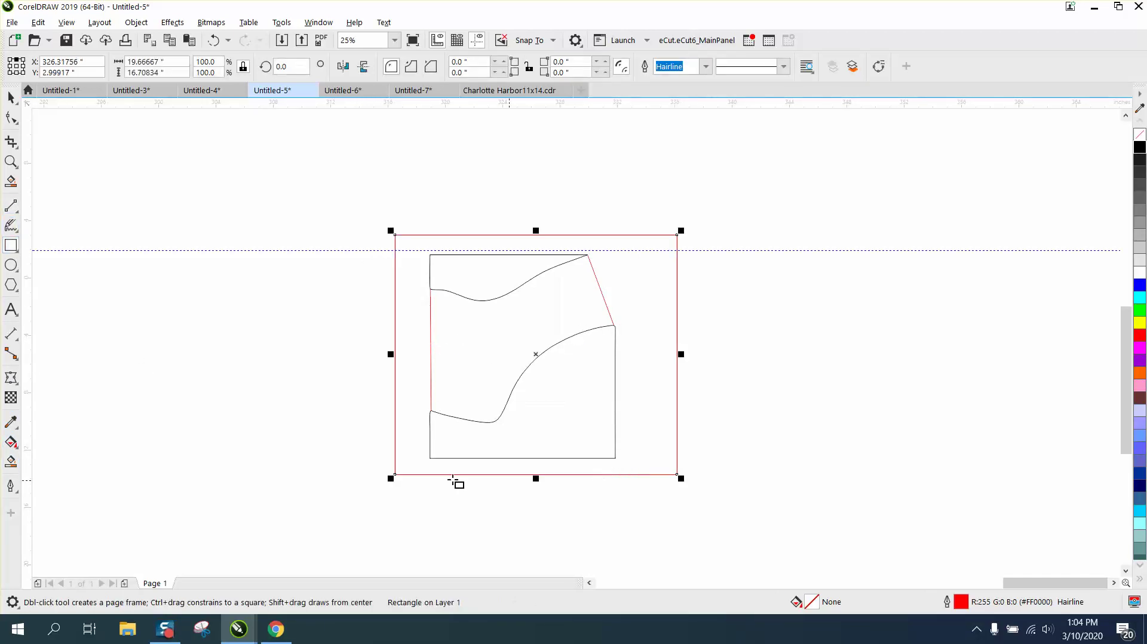
Smart Fill the region between the outlines, then give it no fill and a black hairline outline.
{"action": "left_click", "coordinate": [11, 461]}
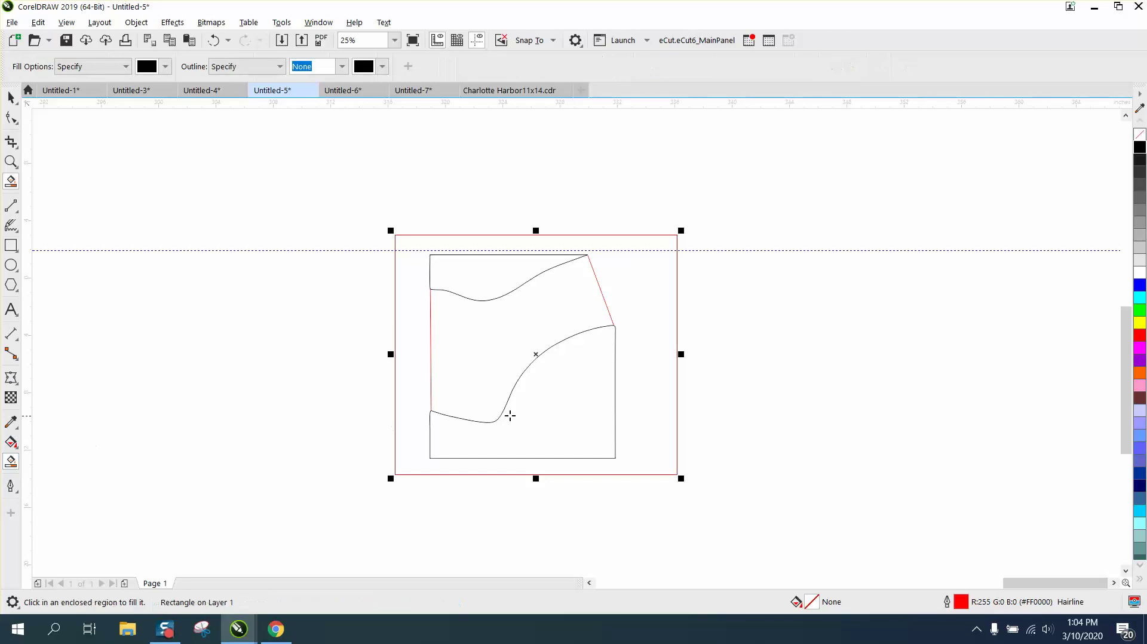
{"action": "left_click", "coordinate": [489, 357]}
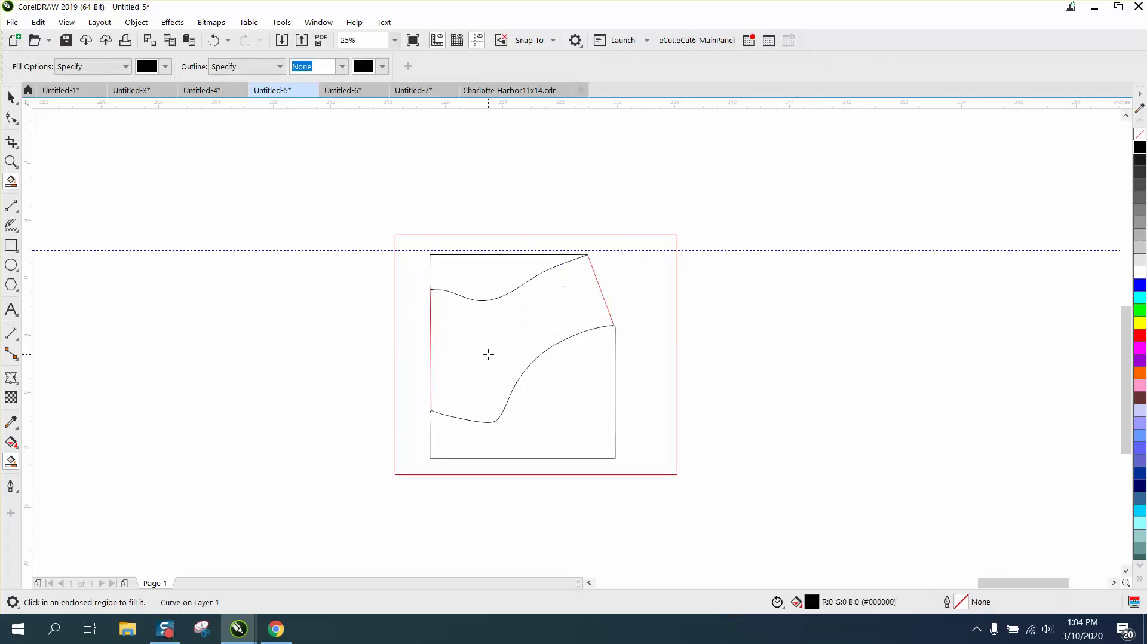
{"action": "scroll", "coordinate": [499, 362], "scroll_direction": "down", "scroll_amount": 2}
{"action": "left_click", "coordinate": [1139, 134]}
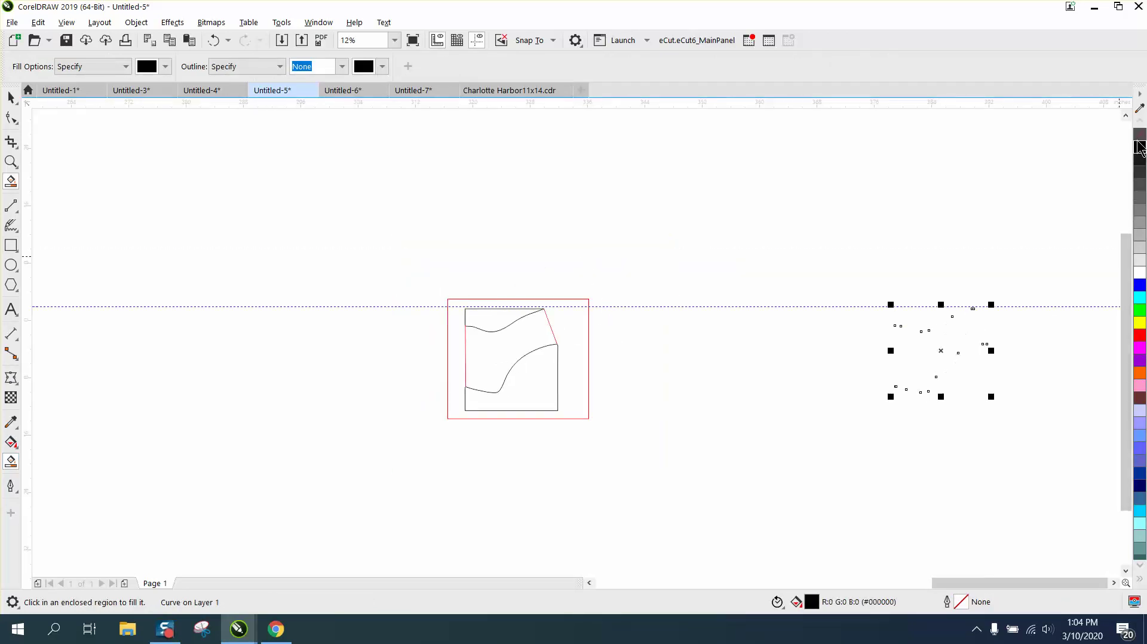
{"action": "right_click", "coordinate": [1140, 147]}
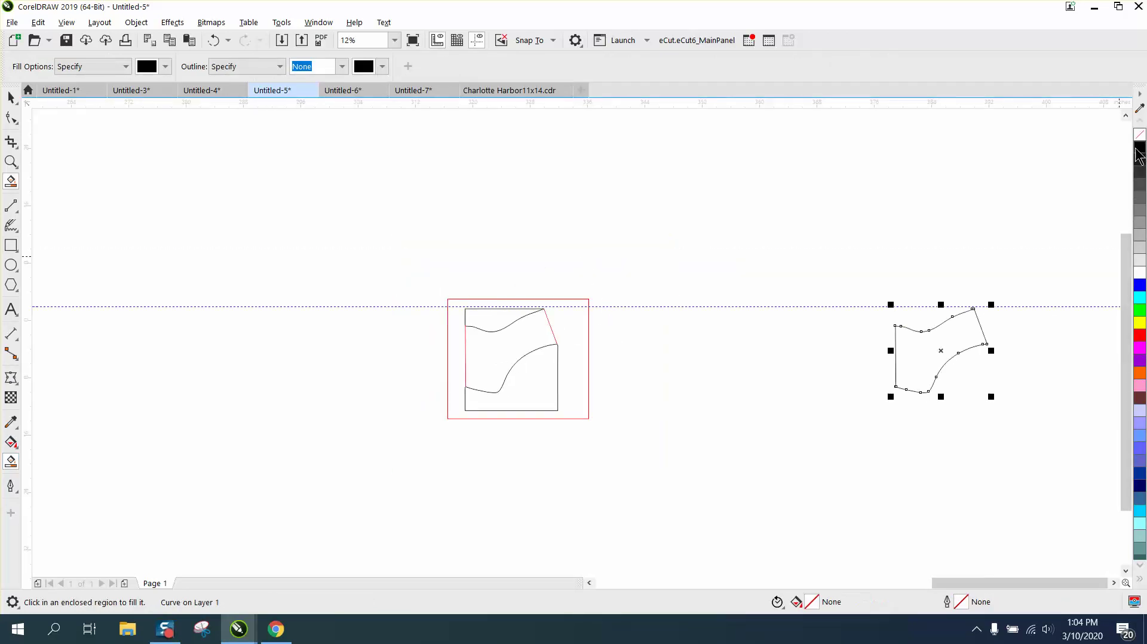
Select the new panel shape and open Effects > Contour, set to 1 step at 0.5" offset.
{"action": "left_click", "coordinate": [11, 163]}
{"action": "left_click_drag", "start_coordinate": [1035, 410], "coordinate": [1033, 408]}
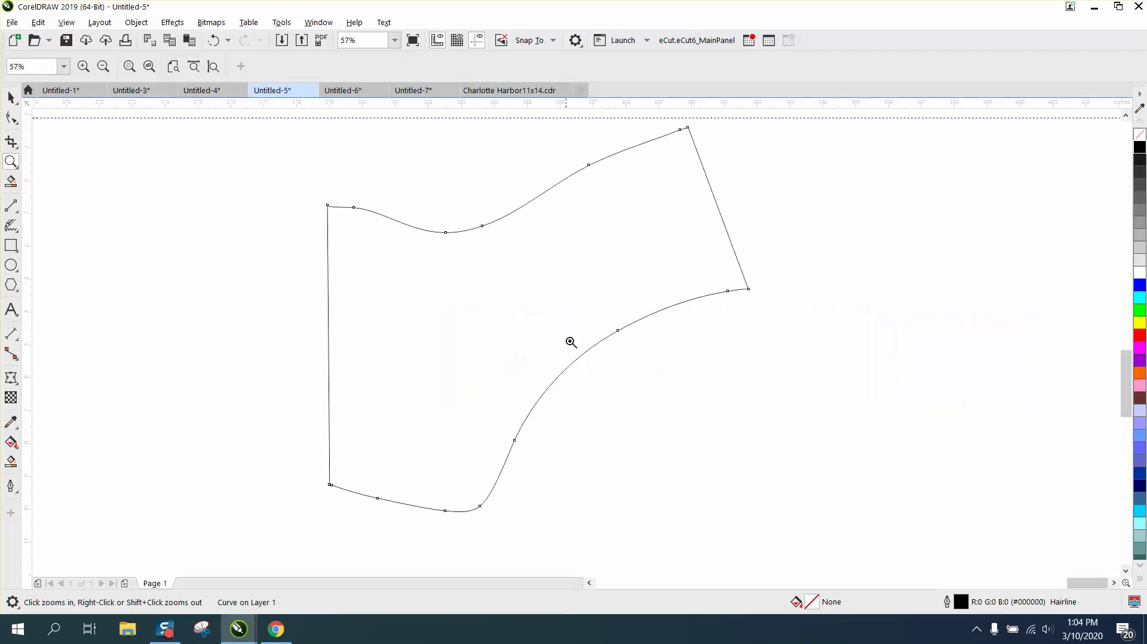
{"action": "right_click", "coordinate": [512, 320]}
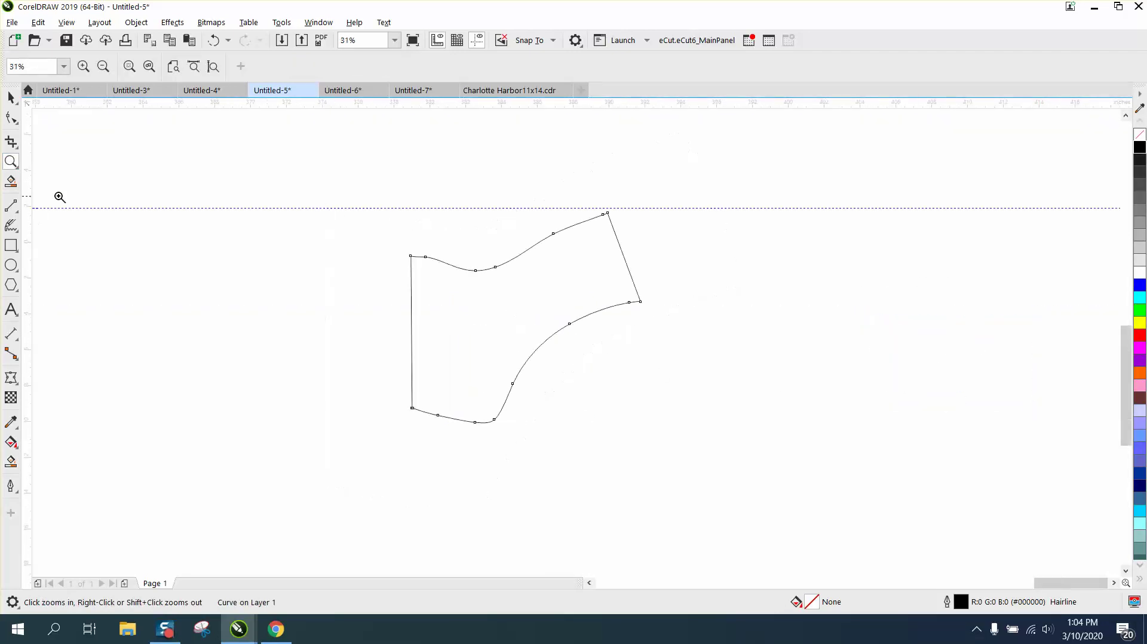
{"action": "left_click", "coordinate": [11, 97]}
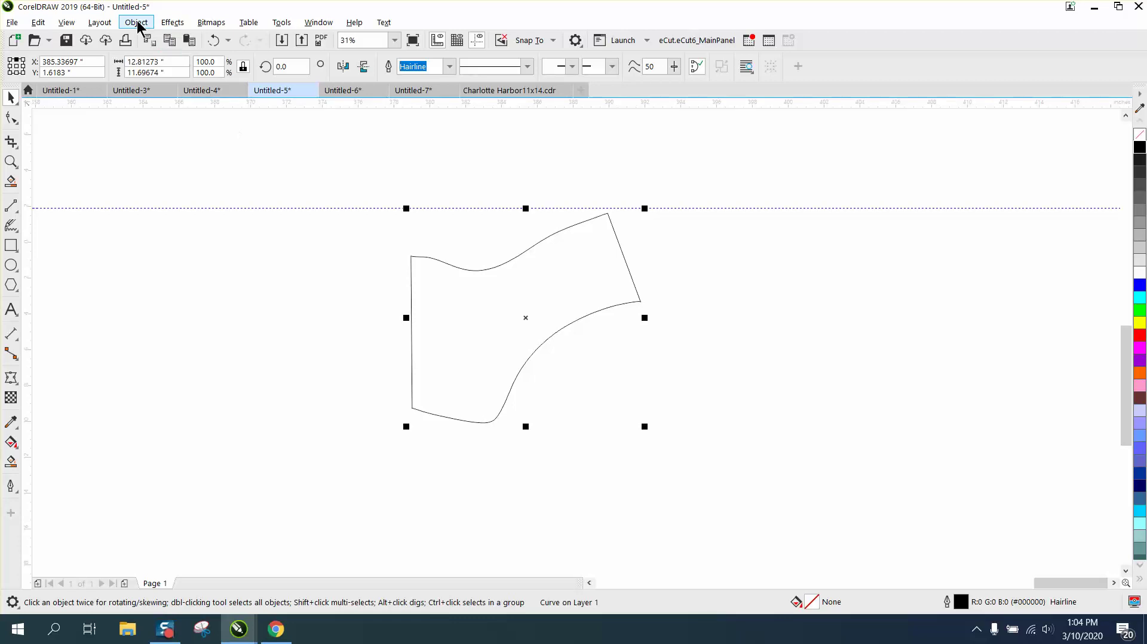
{"action": "left_click", "coordinate": [169, 25]}
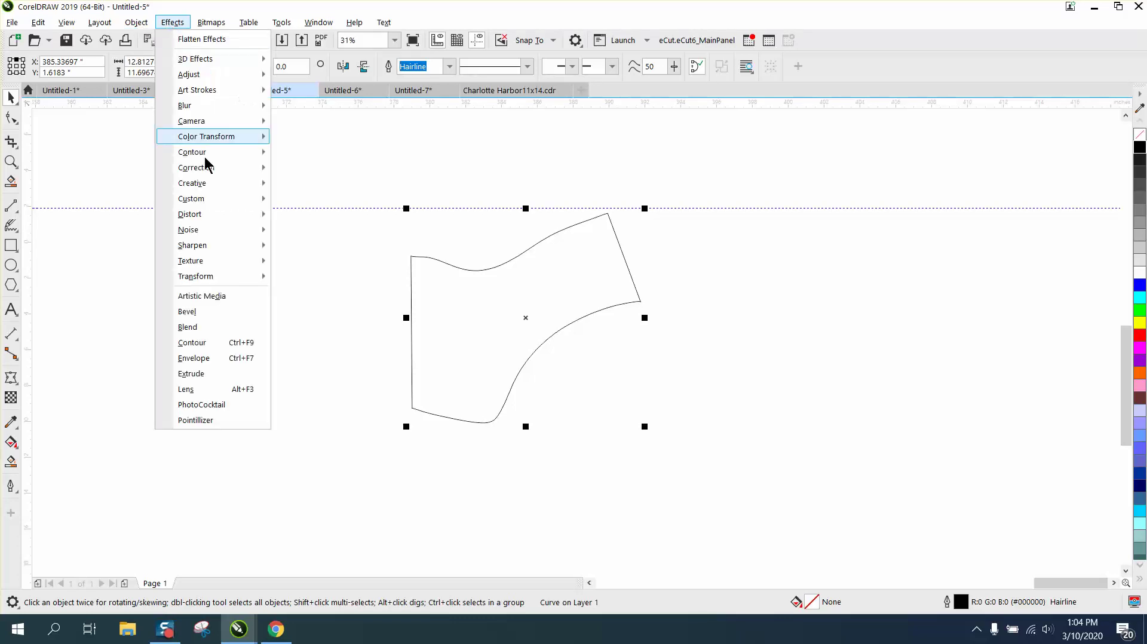
{"action": "left_click", "coordinate": [203, 342]}
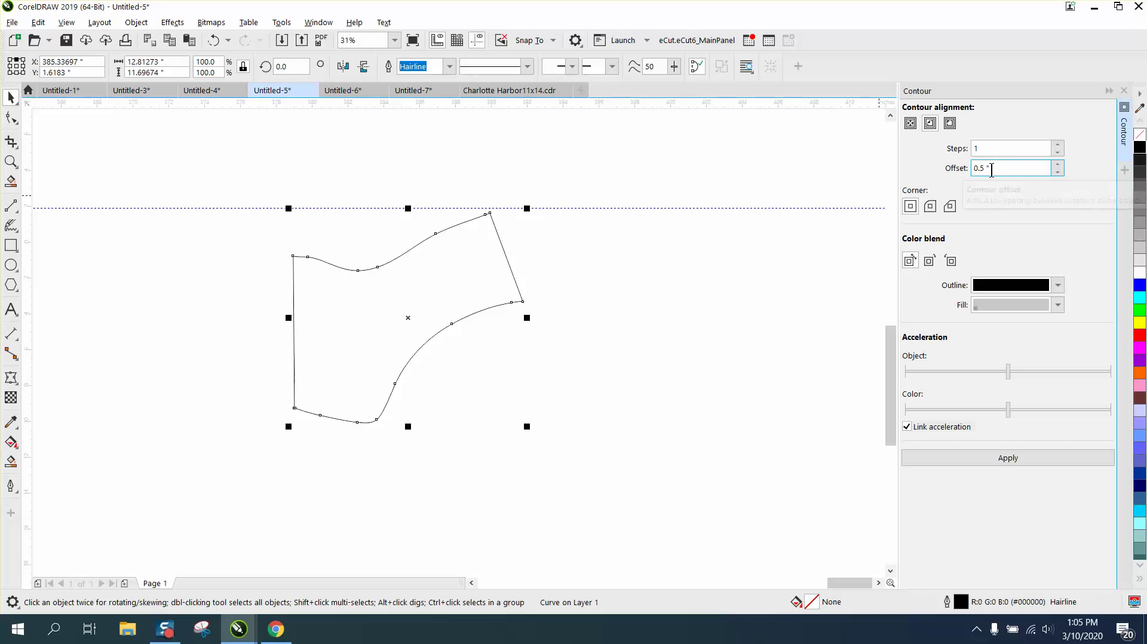
Apply the 0.5-inch contour to the panel and break it apart into a separate outline.
{"action": "left_click", "coordinate": [1016, 460]}
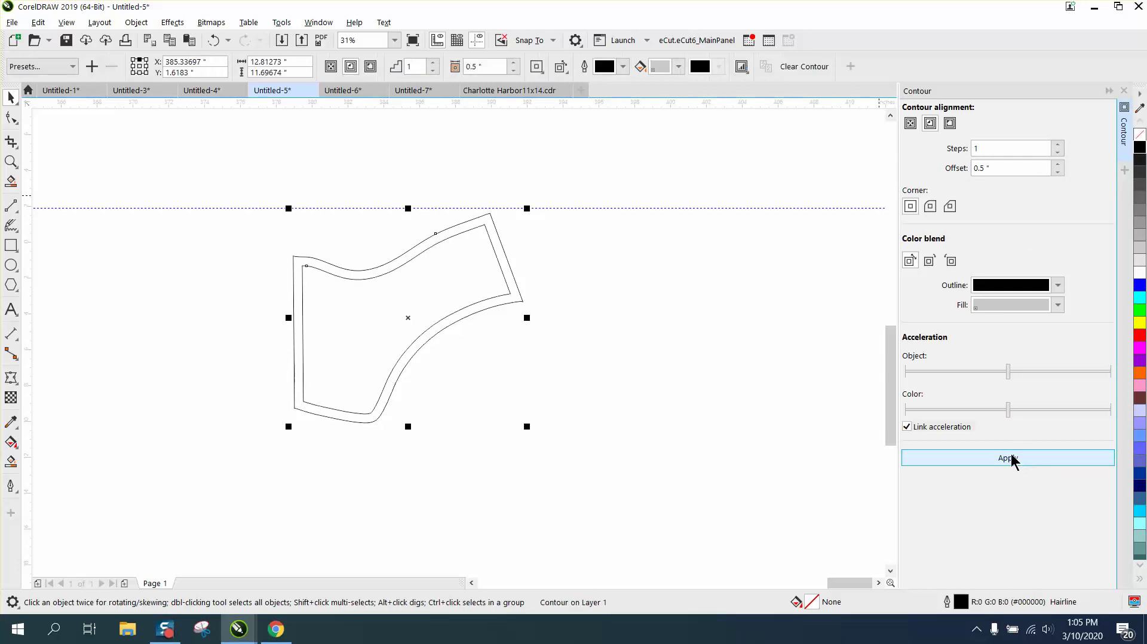
{"action": "left_click", "coordinate": [136, 23]}
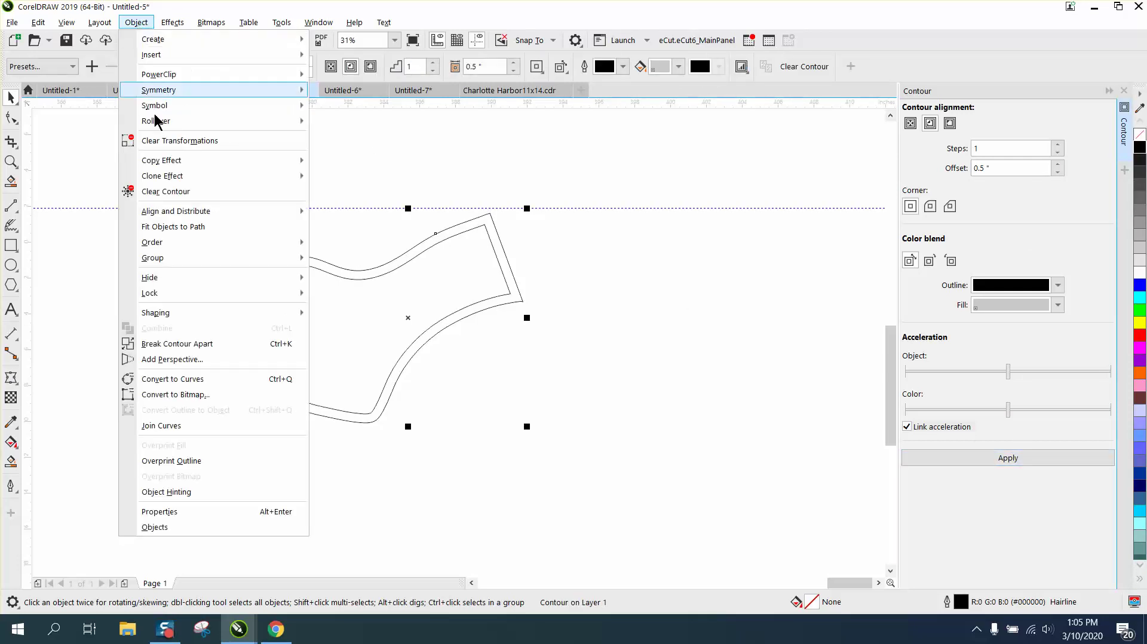
{"action": "left_click", "coordinate": [205, 343]}
Select one outline and nudge it left onto the gunstock photo's grip area.
{"action": "scroll", "coordinate": [663, 328], "scroll_direction": "down", "scroll_amount": 2}
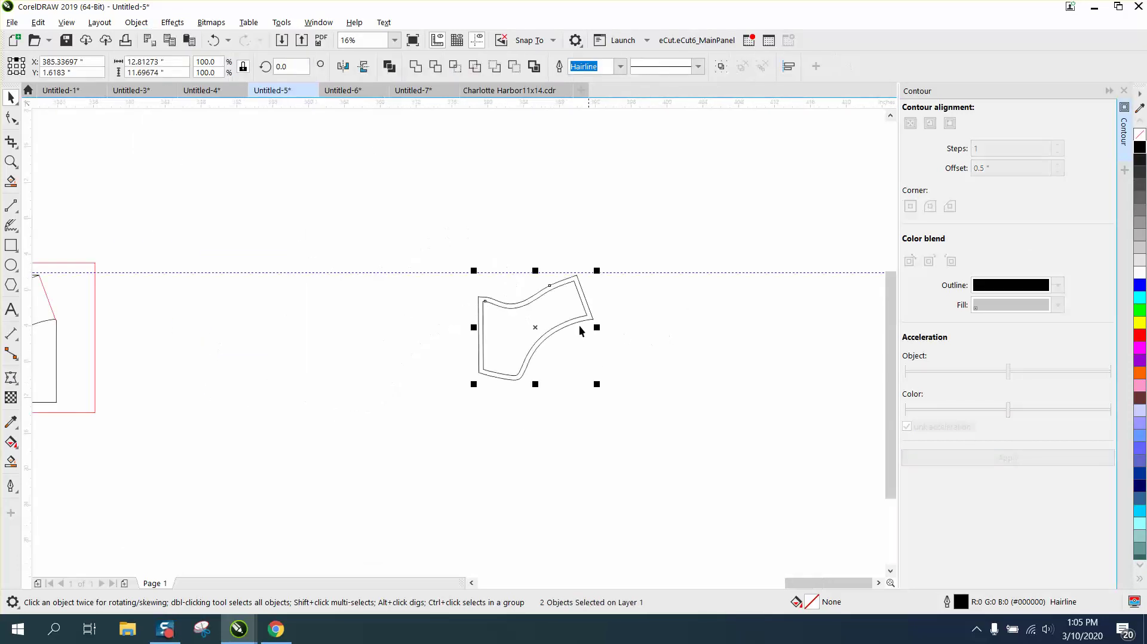
{"action": "left_click", "coordinate": [543, 309]}
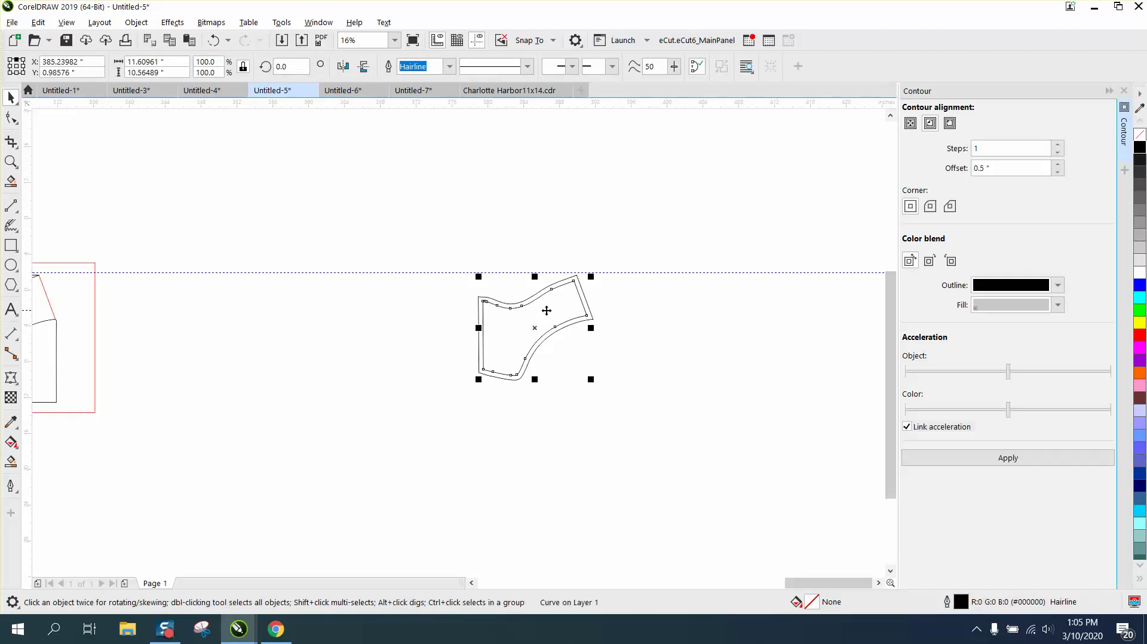
{"action": "scroll", "coordinate": [662, 277], "scroll_direction": "down", "scroll_amount": 2}
{"action": "scroll", "coordinate": [662, 276], "scroll_direction": "down", "scroll_amount": 2}
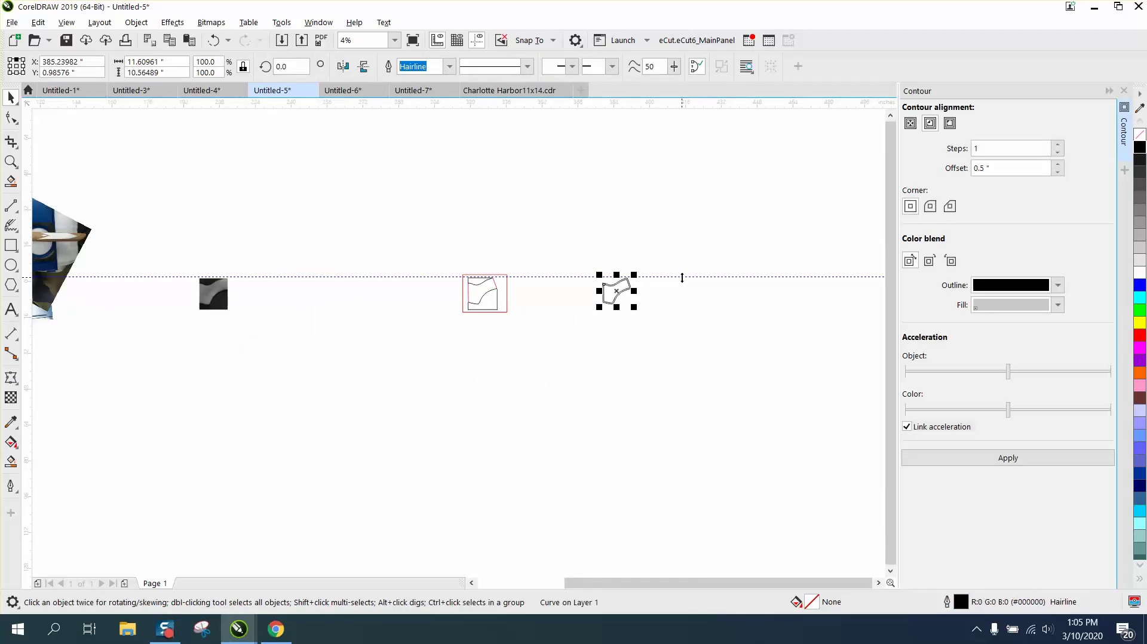
{"action": "key", "text": "Left"}
{"action": "key", "text": "Left"}
{"action": "scroll", "coordinate": [697, 294], "scroll_direction": "down", "scroll_amount": 2}
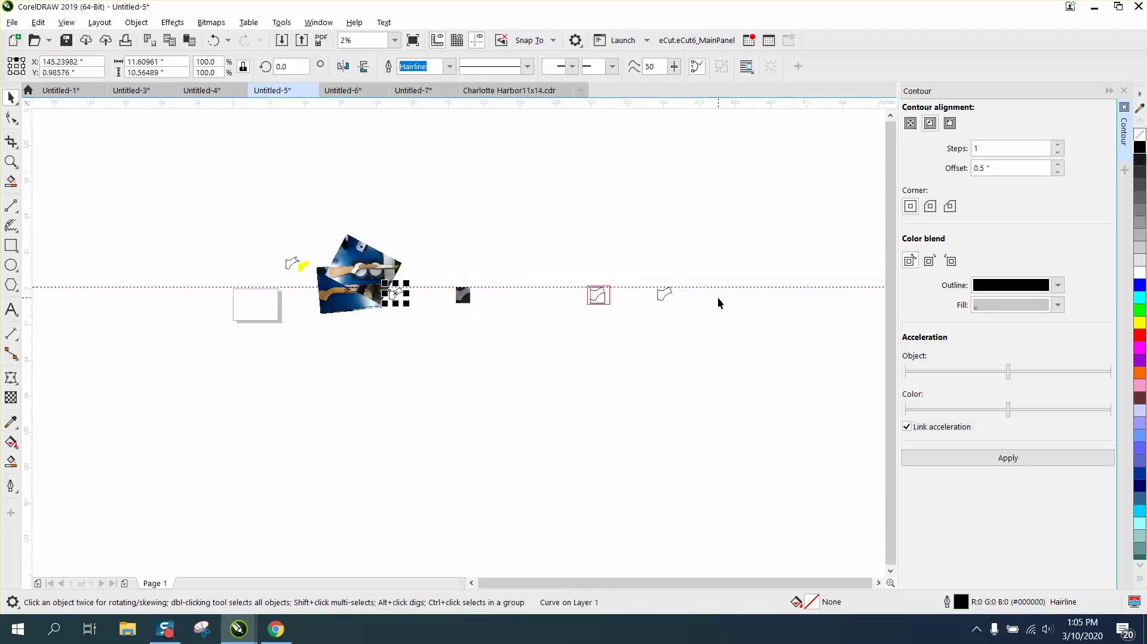
{"action": "key", "text": "Down"}
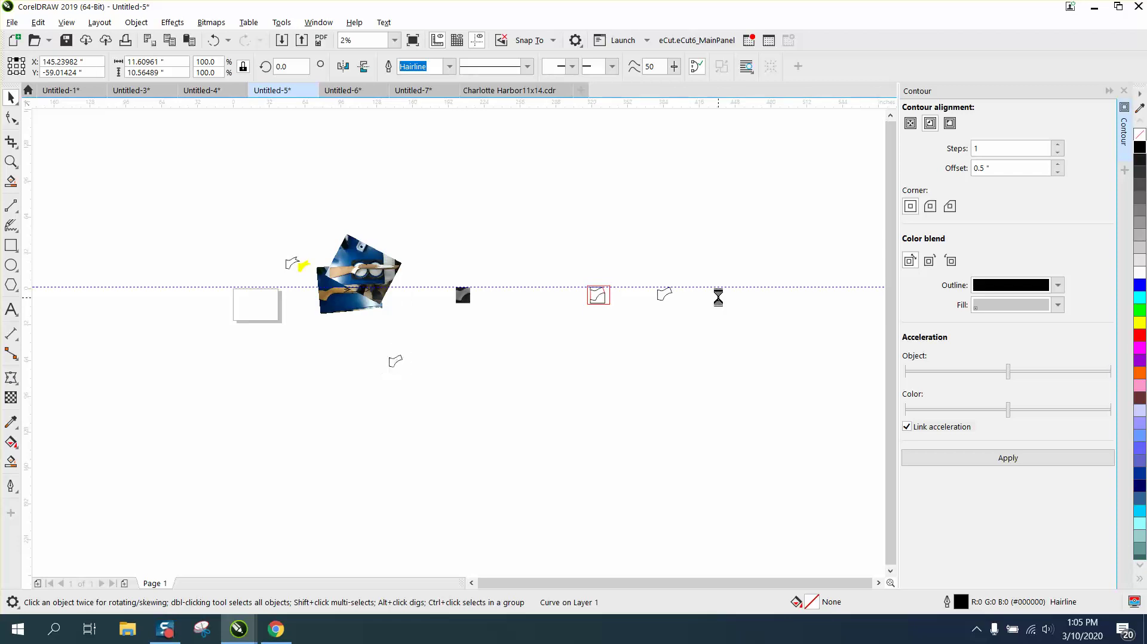
{"action": "key", "text": "Up"}
{"action": "key", "text": "Left"}
{"action": "left_click", "coordinate": [10, 161]}
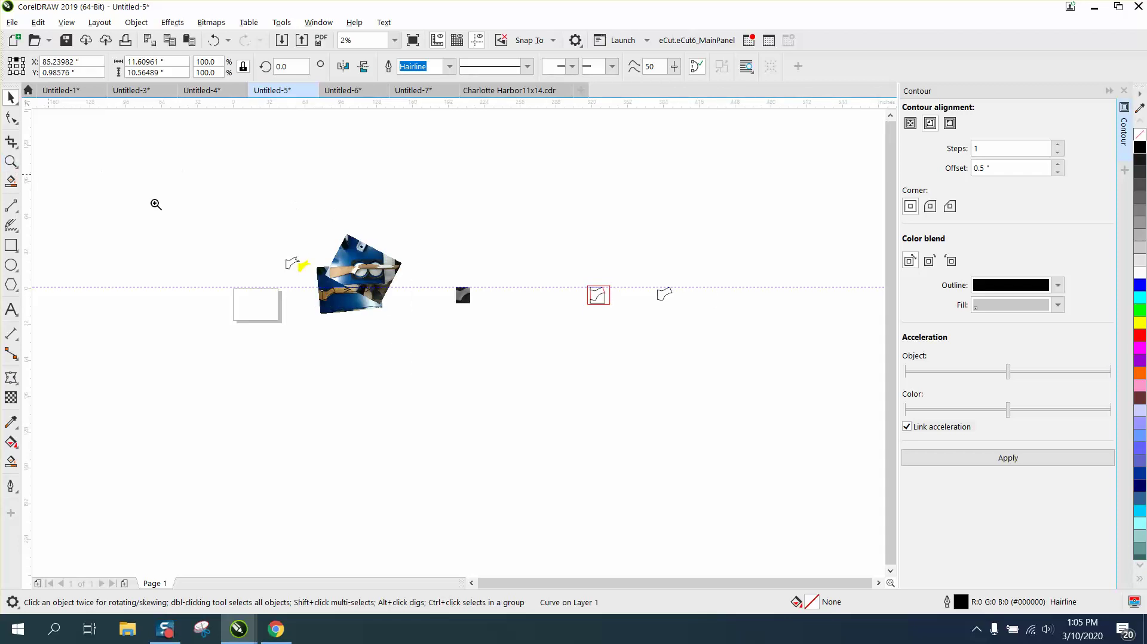
{"action": "left_click_drag", "start_coordinate": [318, 284], "coordinate": [401, 330]}
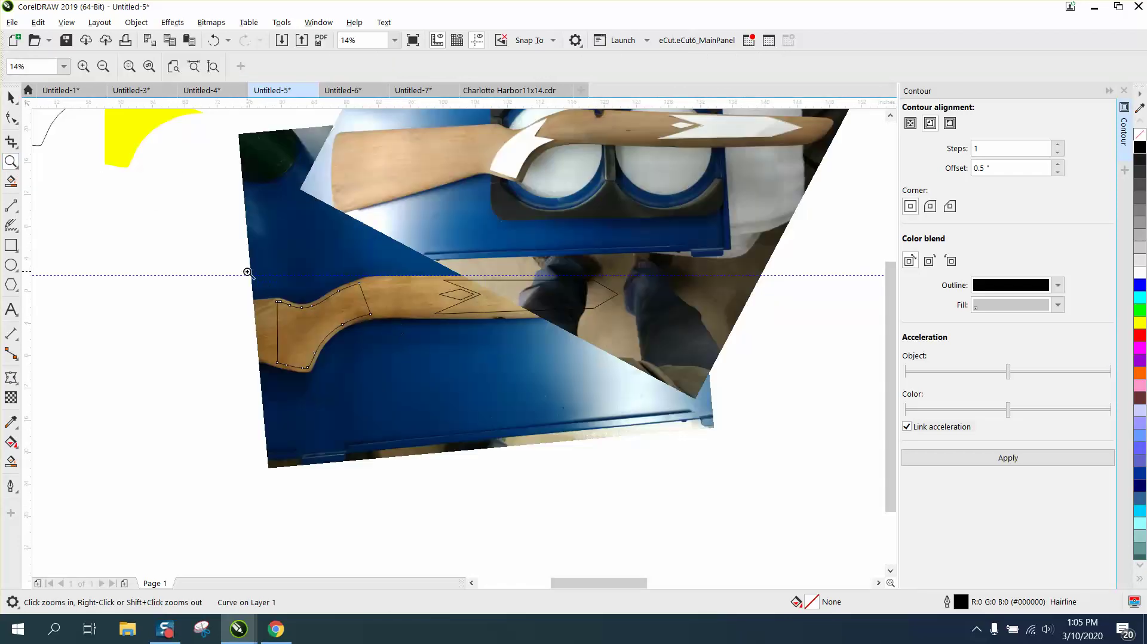
{"action": "left_click_drag", "start_coordinate": [247, 272], "coordinate": [446, 379]}
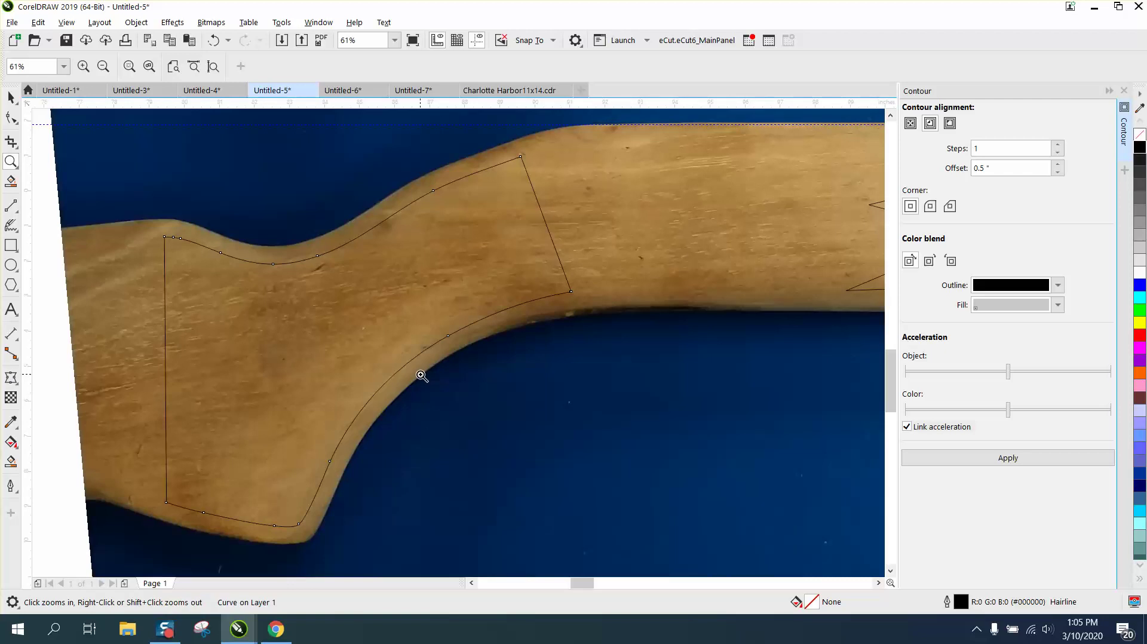
{"action": "right_click", "coordinate": [421, 375]}
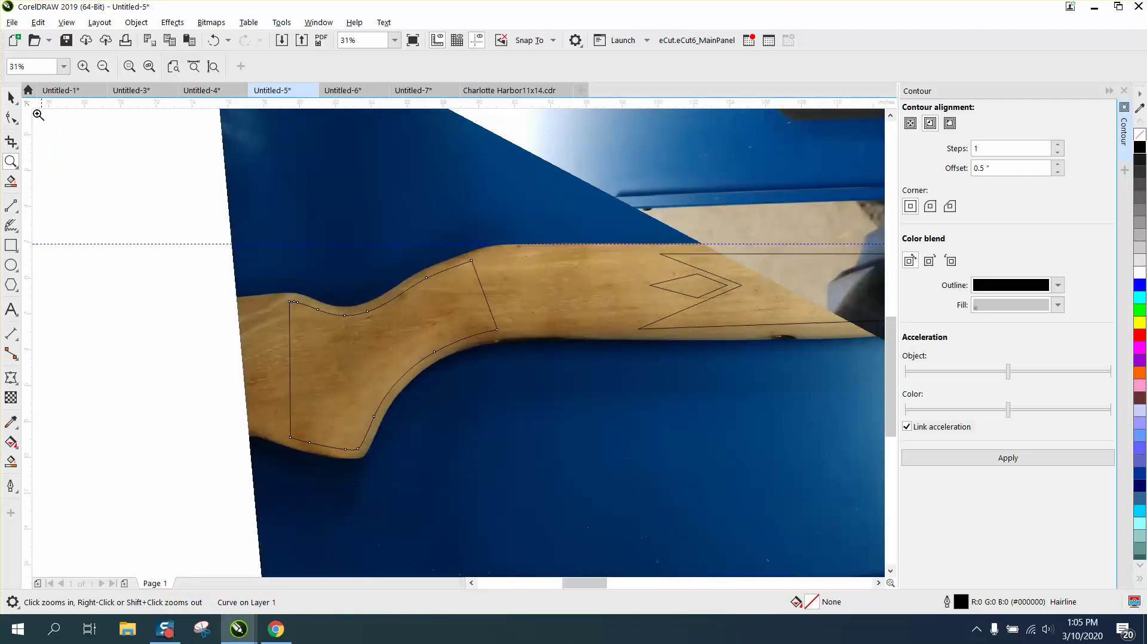
{"action": "left_click", "coordinate": [11, 97]}
{"action": "scroll", "coordinate": [488, 290], "scroll_direction": "down", "scroll_amount": 1}
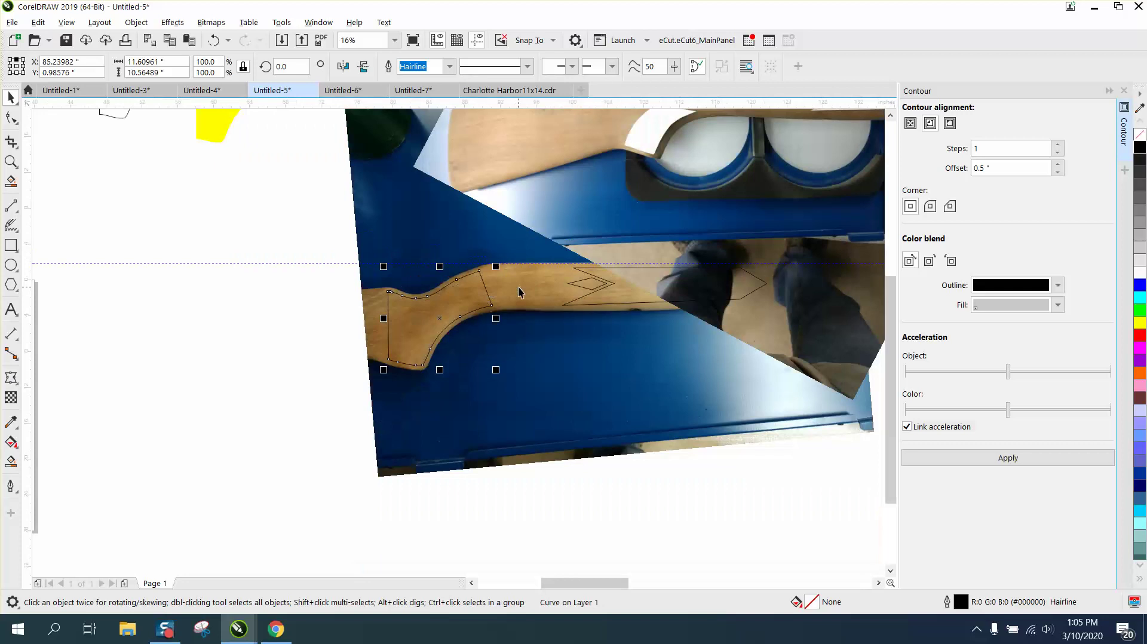
{"action": "scroll", "coordinate": [519, 292], "scroll_direction": "down", "scroll_amount": 1}
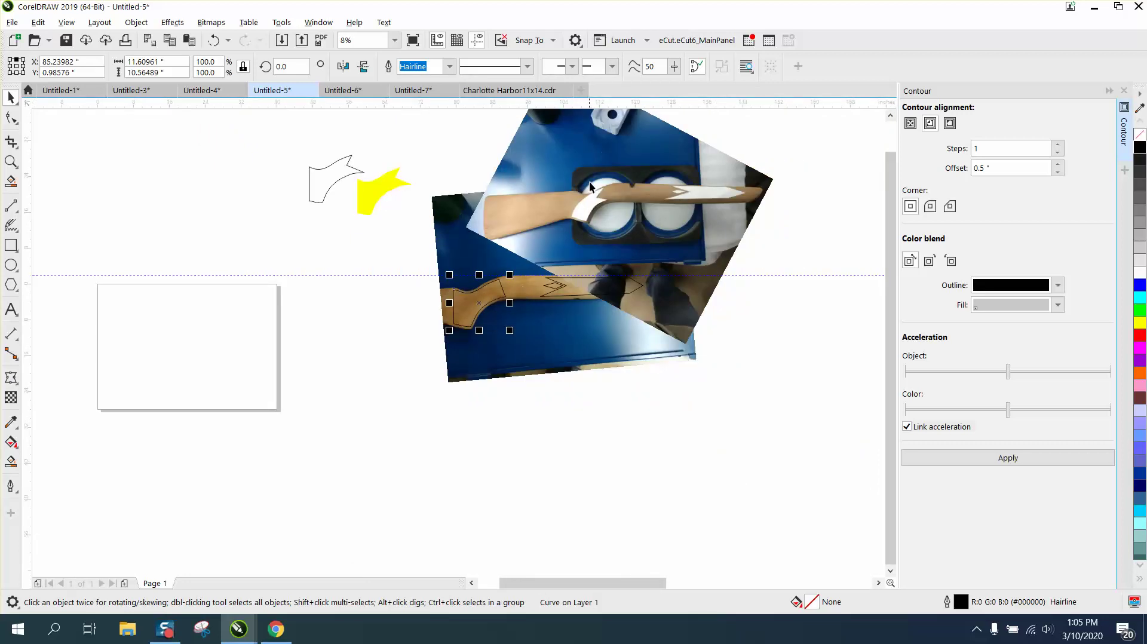
{"action": "left_click", "coordinate": [10, 161]}
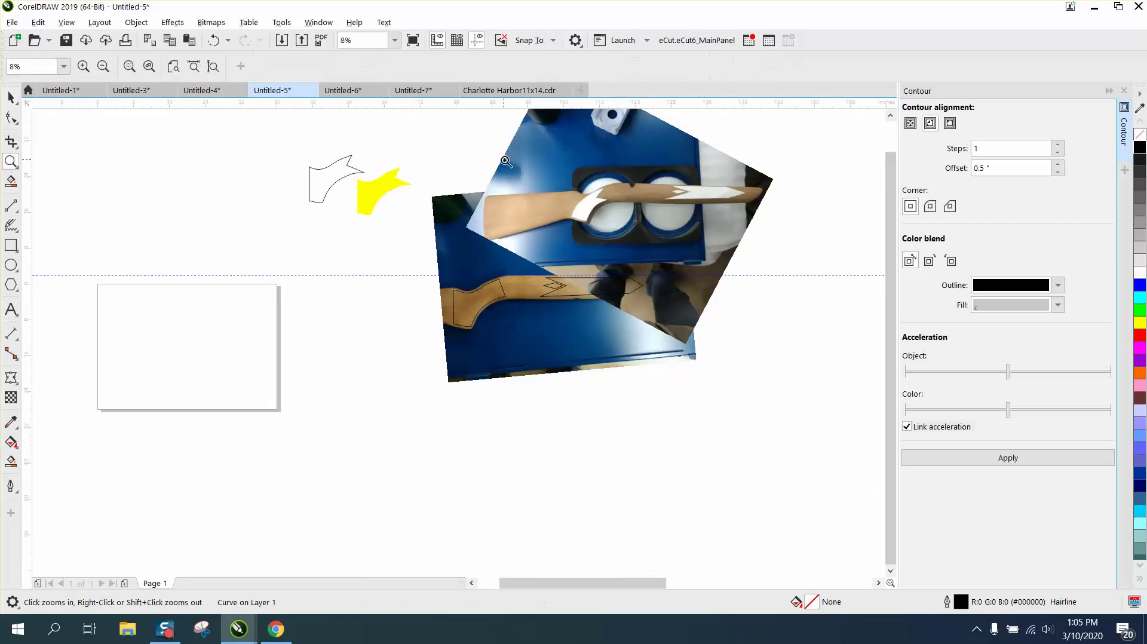
{"action": "left_click_drag", "start_coordinate": [549, 175], "coordinate": [667, 225]}
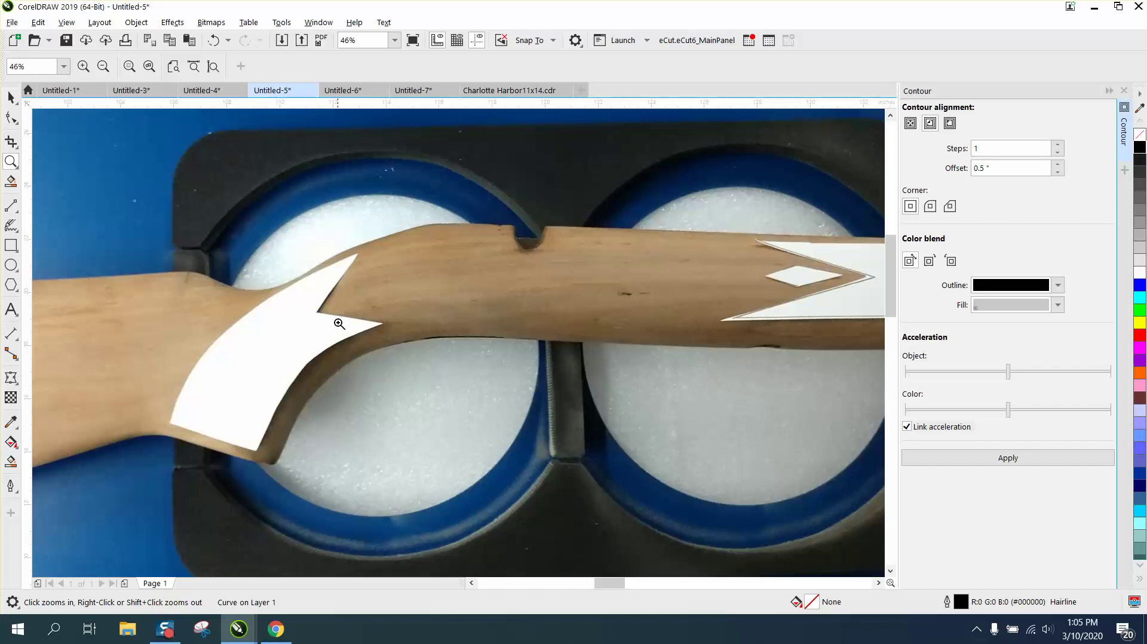
{"action": "scroll", "coordinate": [303, 270], "scroll_direction": "down", "scroll_amount": 2}
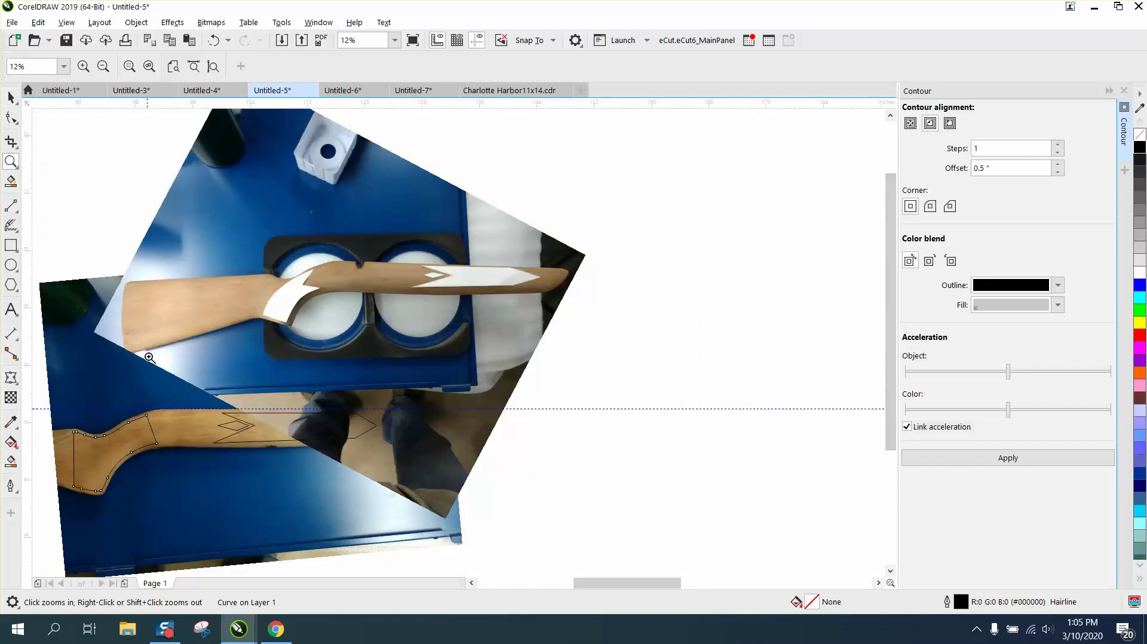
{"action": "left_click", "coordinate": [264, 457]}
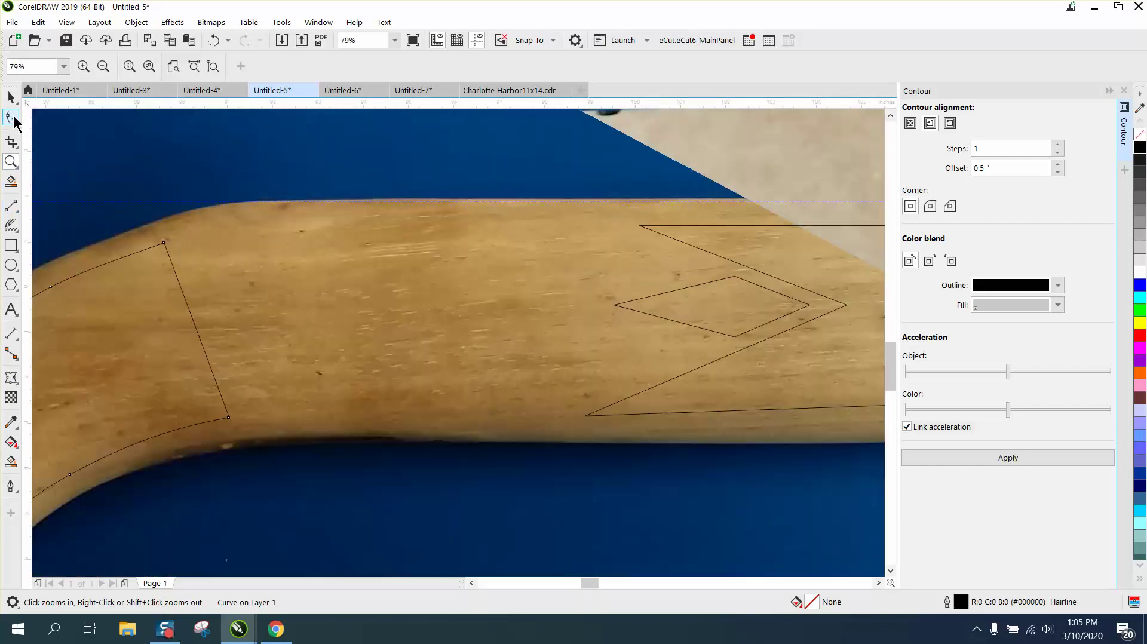
Add a node on the panel's right edge and pull it inward into a V-shaped notch.
{"action": "left_click", "coordinate": [12, 118]}
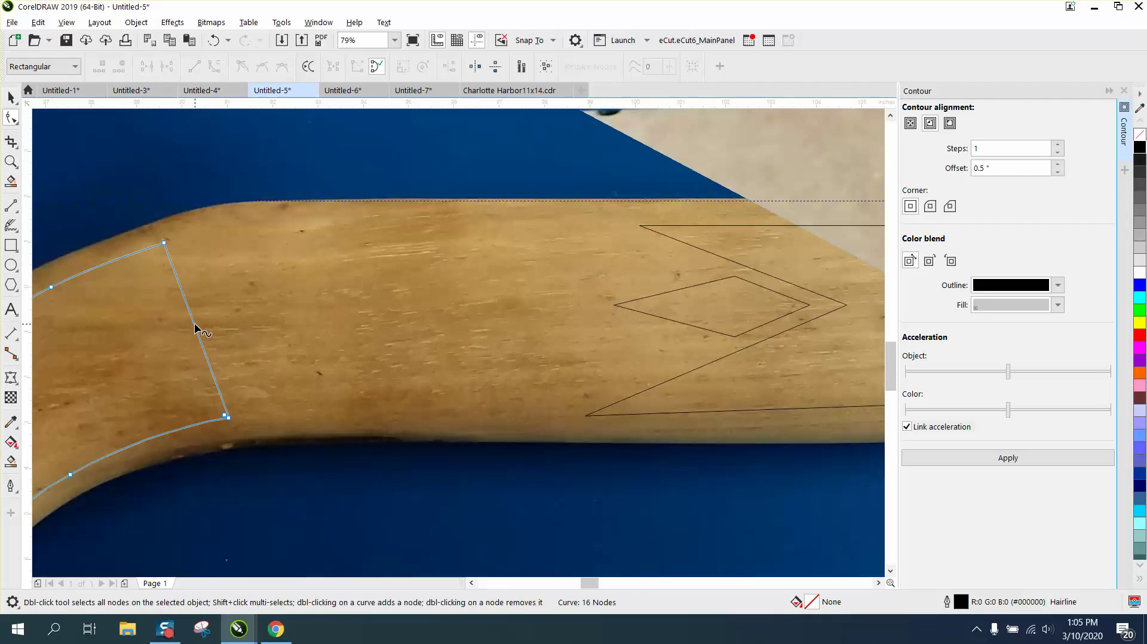
{"action": "double_click", "coordinate": [194, 325]}
{"action": "left_click_drag", "start_coordinate": [195, 325], "coordinate": [105, 367]}
{"action": "scroll", "coordinate": [369, 313], "scroll_direction": "down", "scroll_amount": 2}
{"action": "scroll", "coordinate": [371, 313], "scroll_direction": "down", "scroll_amount": 1}
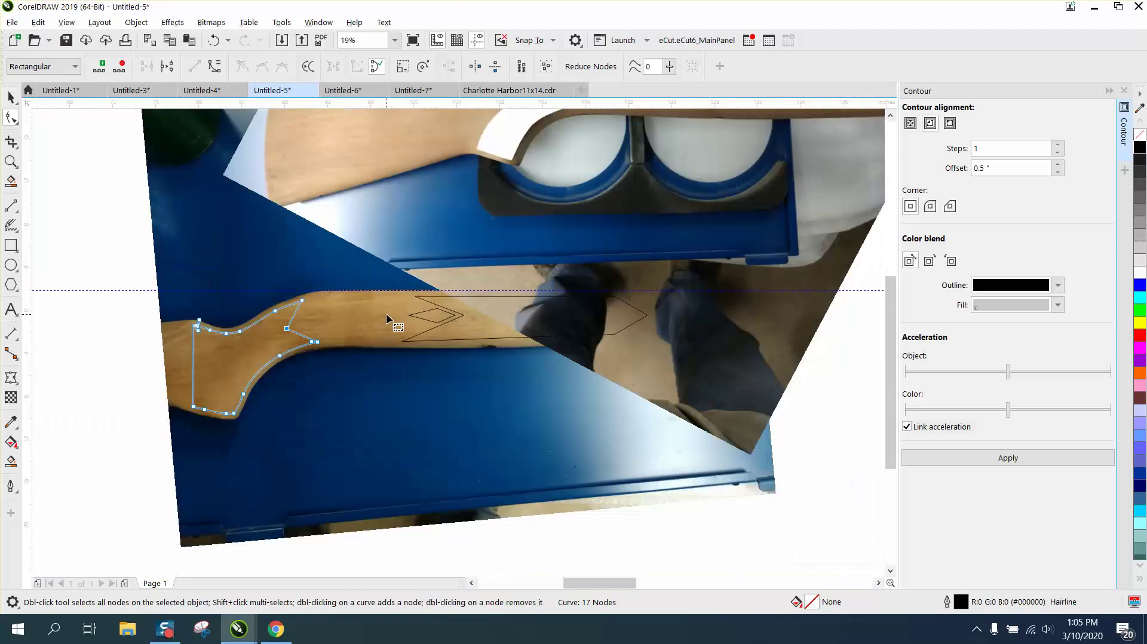
{"action": "scroll", "coordinate": [385, 313], "scroll_direction": "down", "scroll_amount": 1}
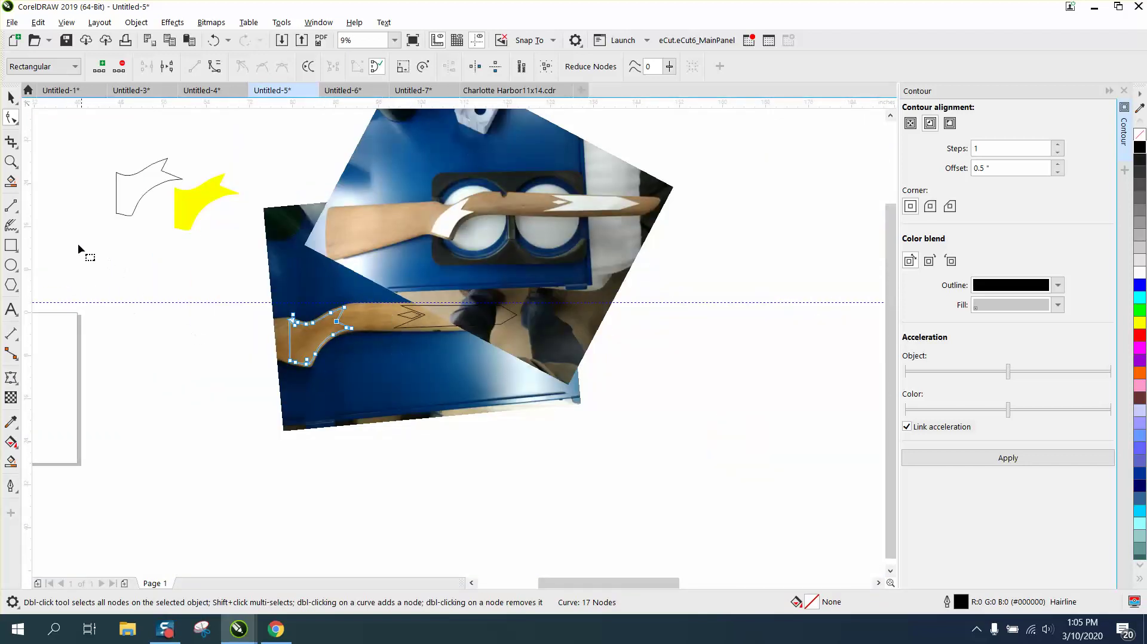
{"action": "left_click", "coordinate": [11, 161]}
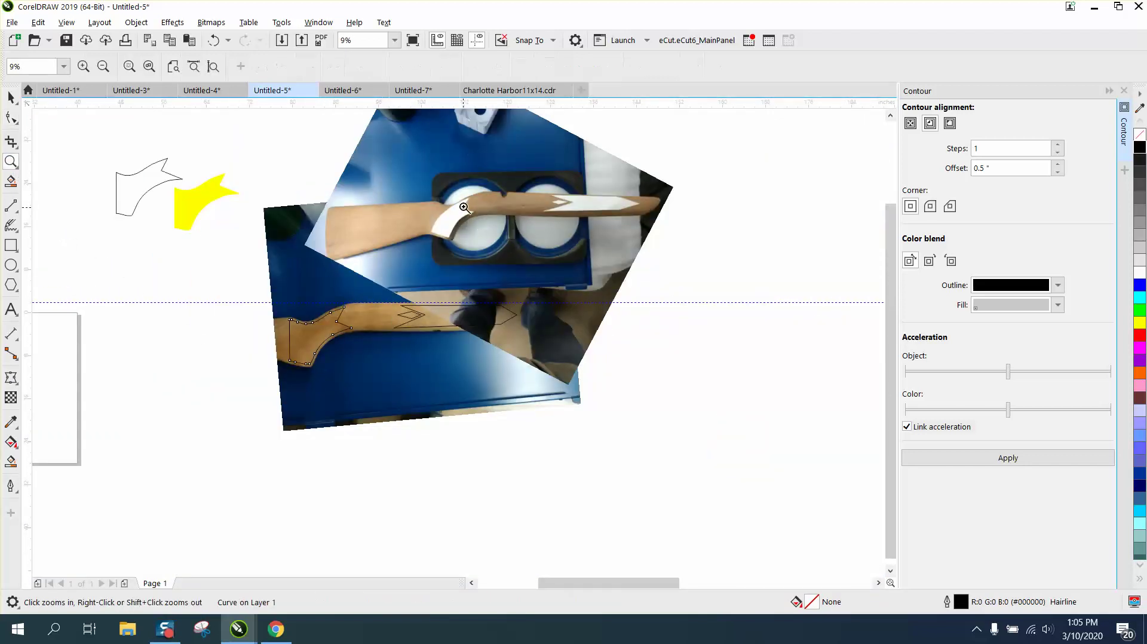
{"action": "left_click_drag", "start_coordinate": [284, 308], "coordinate": [486, 412]}
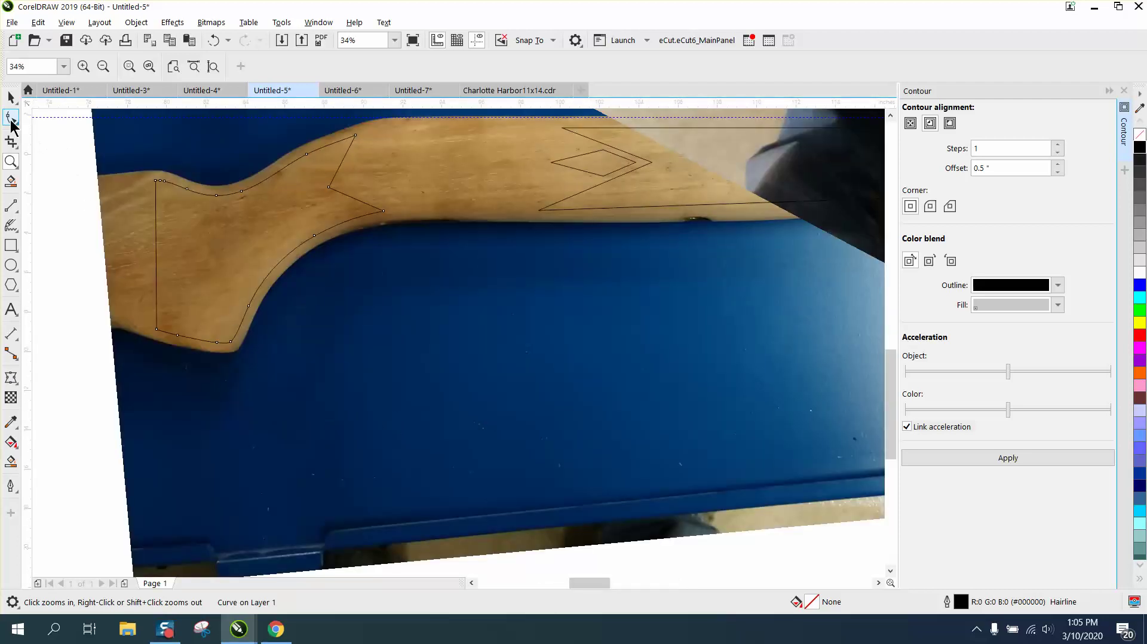
Delete the upper-left corner nodes and the two lower-left nodes of the outline.
{"action": "left_click", "coordinate": [12, 119]}
{"action": "left_click_drag", "start_coordinate": [143, 167], "coordinate": [218, 220]}
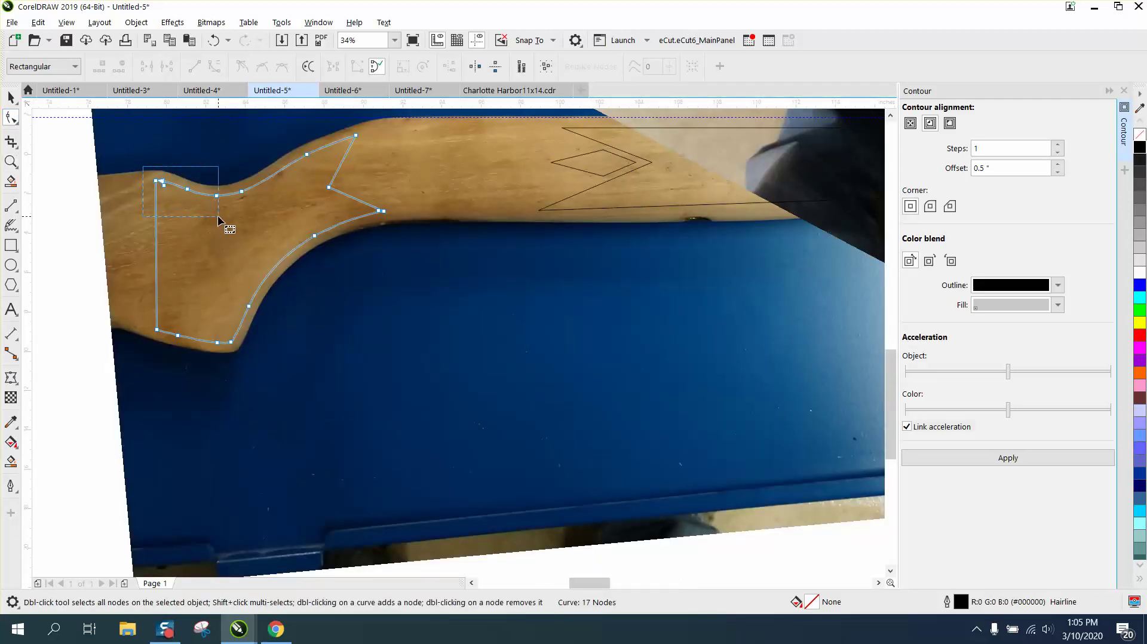
{"action": "key", "text": "Delete"}
{"action": "left_click_drag", "start_coordinate": [139, 309], "coordinate": [185, 342]}
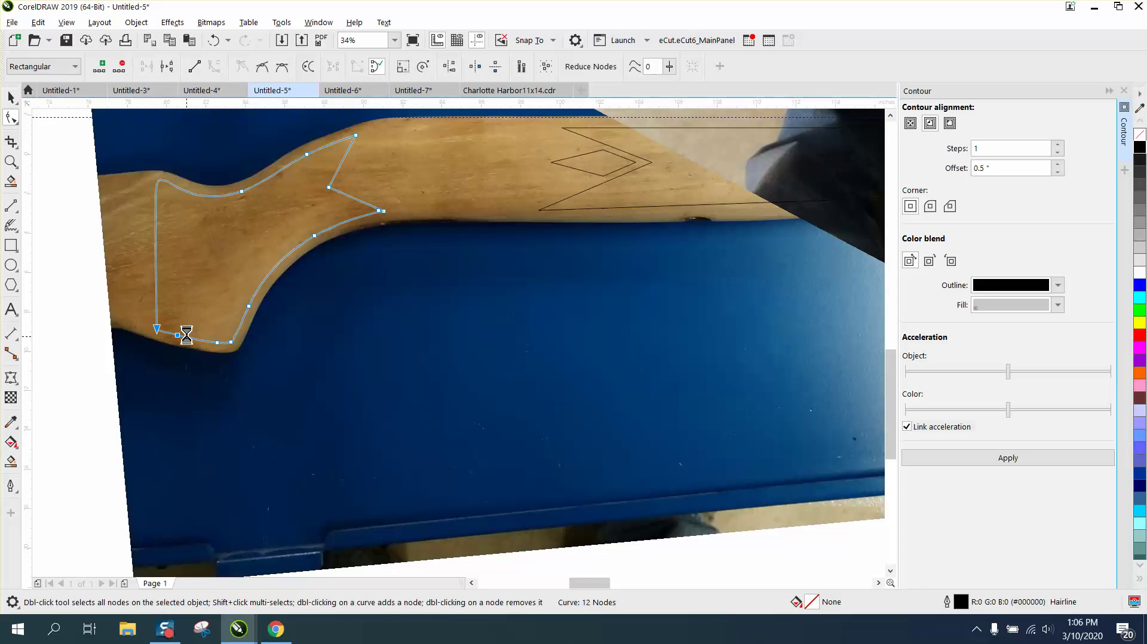
{"action": "key", "text": "Delete"}
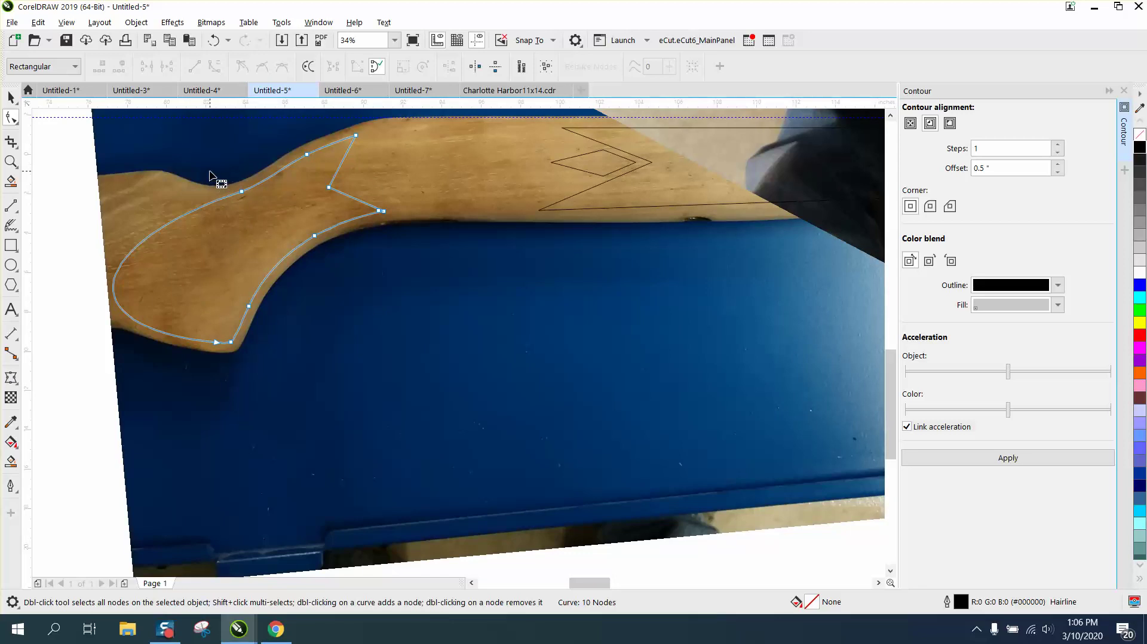
Straighten the left edge between the upper-left and lower-left end nodes.
{"action": "left_click", "coordinate": [241, 192]}
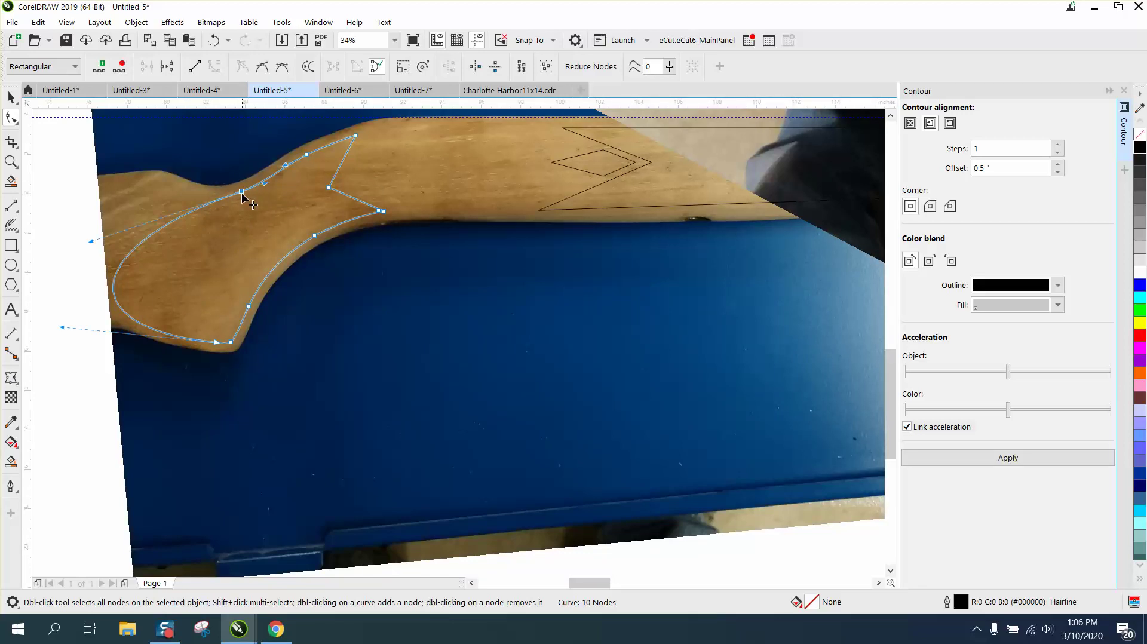
{"action": "left_click", "coordinate": [217, 341]}
{"action": "right_click", "coordinate": [231, 272]}
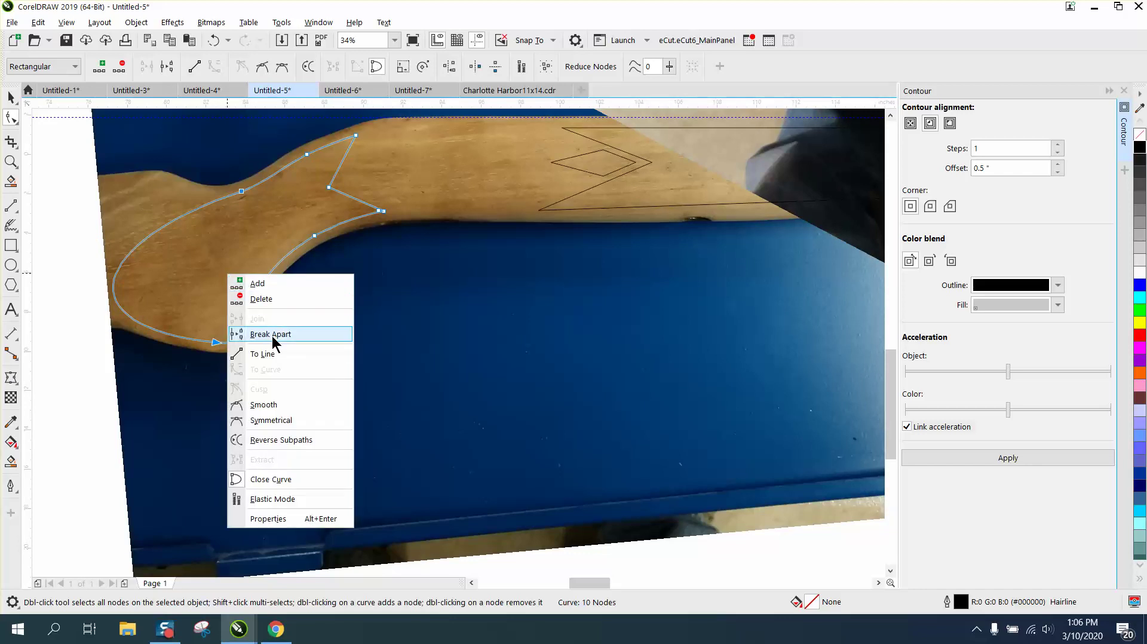
{"action": "left_click", "coordinate": [271, 351]}
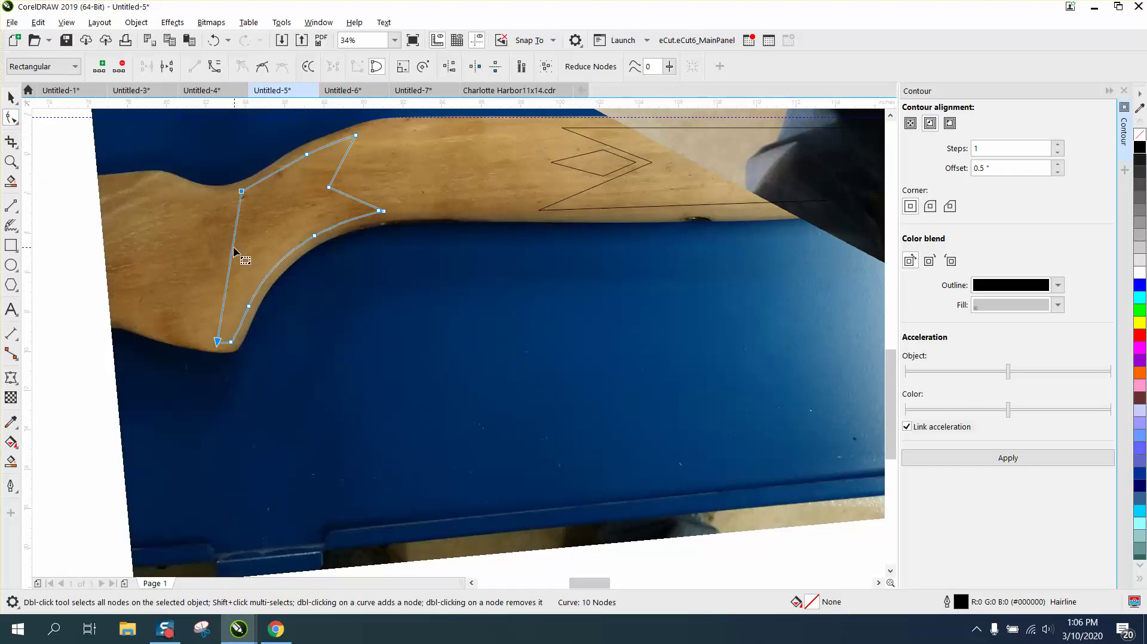
Convert the left edge to a curve and bow it outward along the grip.
{"action": "left_click", "coordinate": [196, 314]}
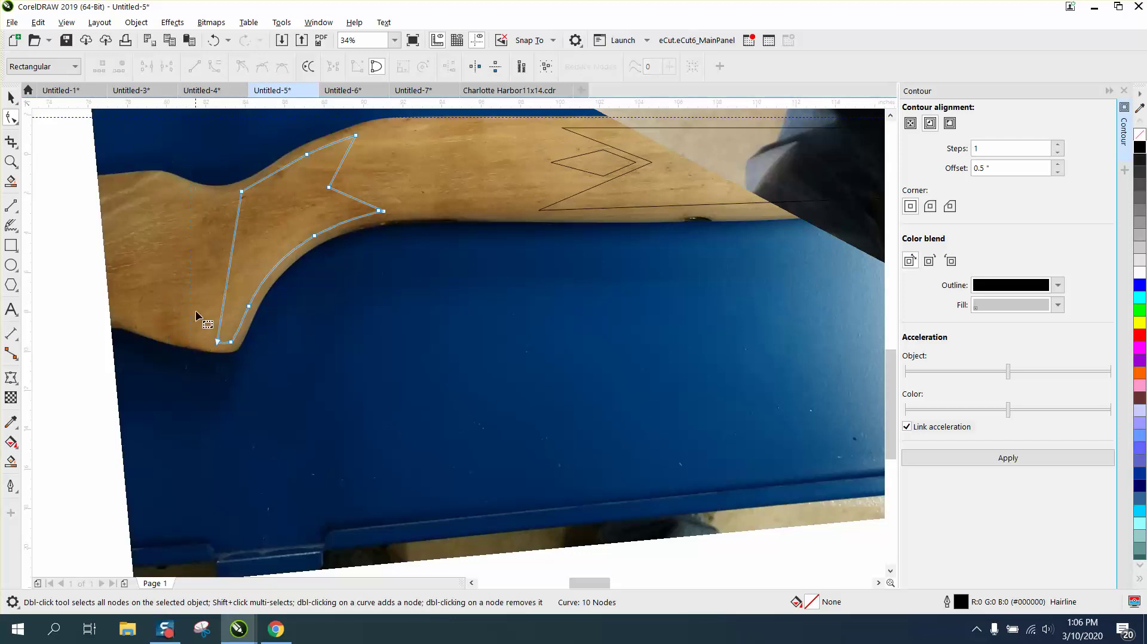
{"action": "left_click", "coordinate": [242, 191]}
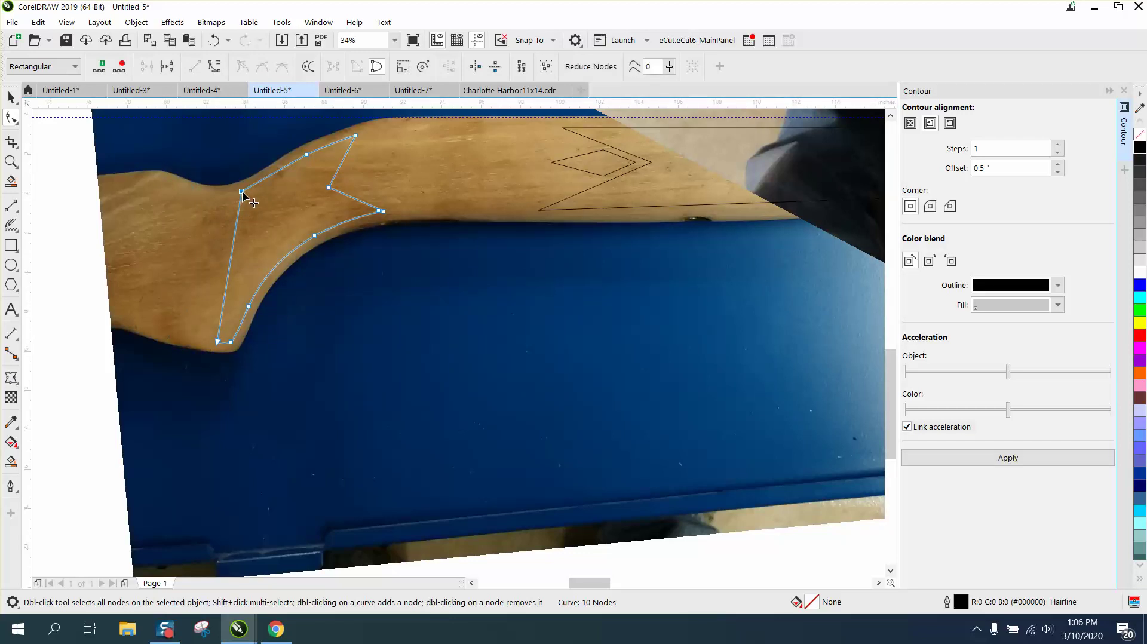
{"action": "left_click", "coordinate": [216, 341]}
{"action": "right_click", "coordinate": [242, 192]}
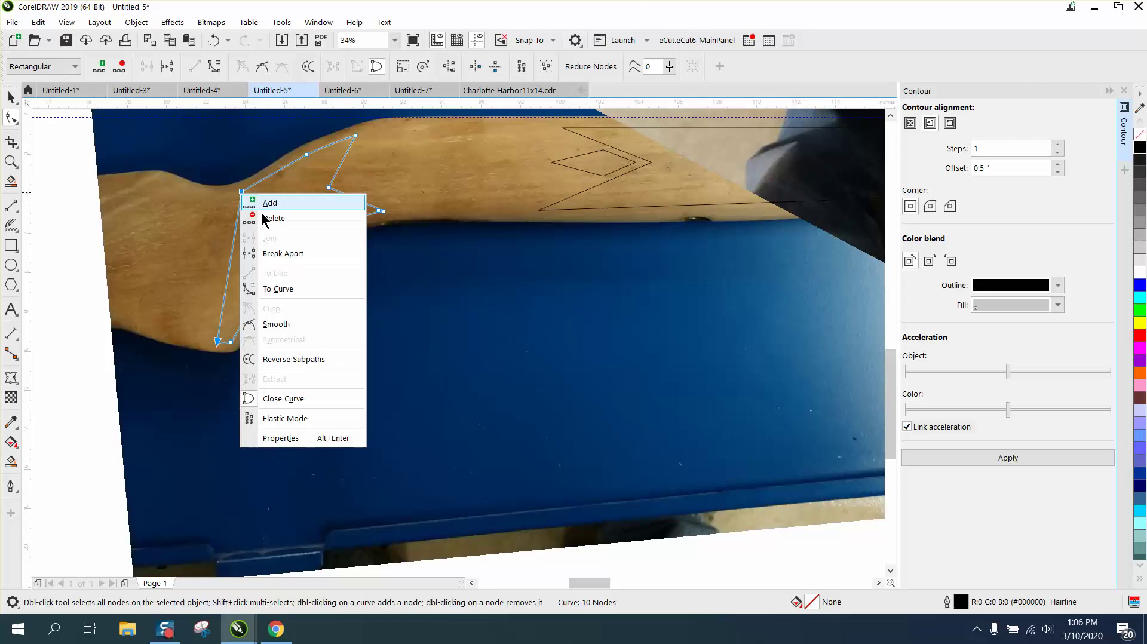
{"action": "left_click", "coordinate": [281, 289]}
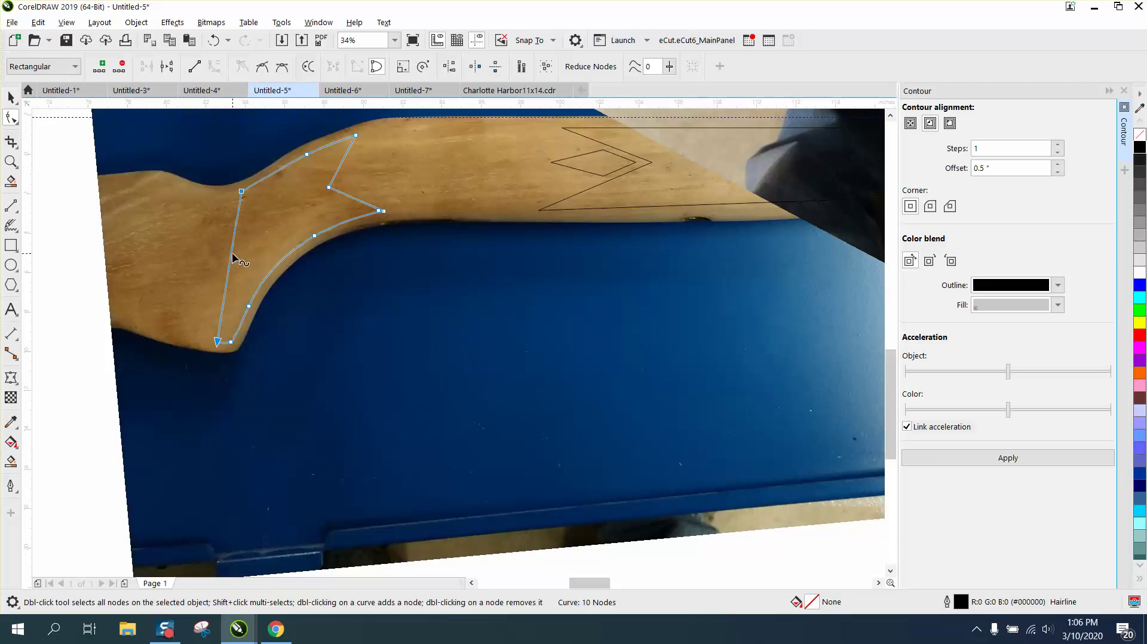
{"action": "left_click_drag", "start_coordinate": [233, 258], "coordinate": [186, 263]}
{"action": "left_click", "coordinate": [290, 334]}
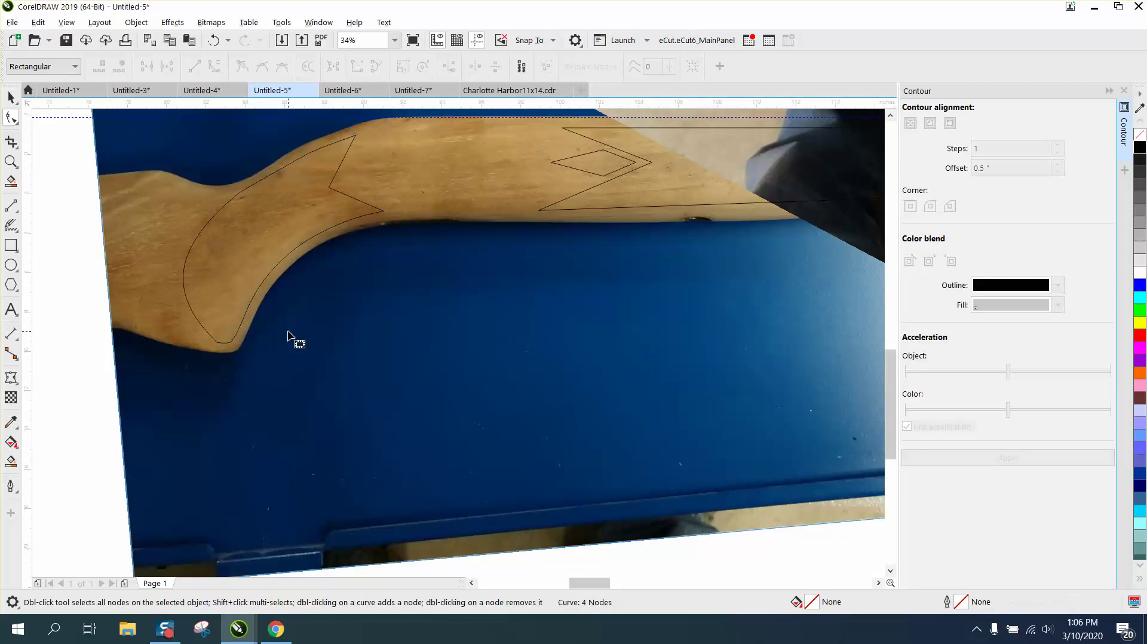
{"action": "scroll", "coordinate": [291, 338], "scroll_direction": "down", "scroll_amount": 4}
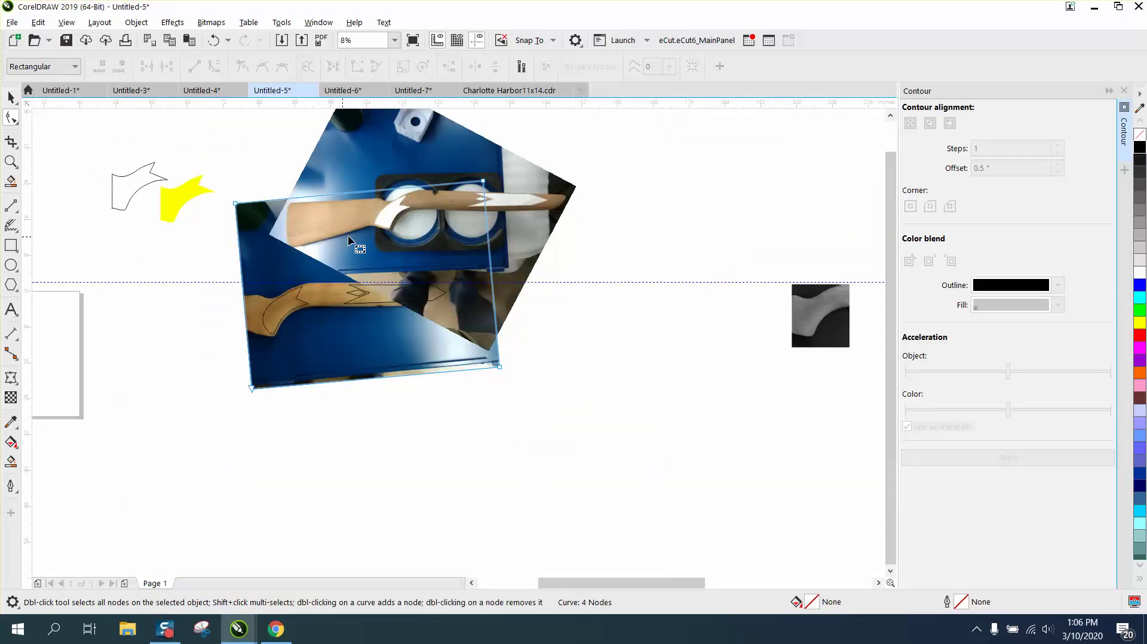
{"action": "left_click", "coordinate": [12, 167]}
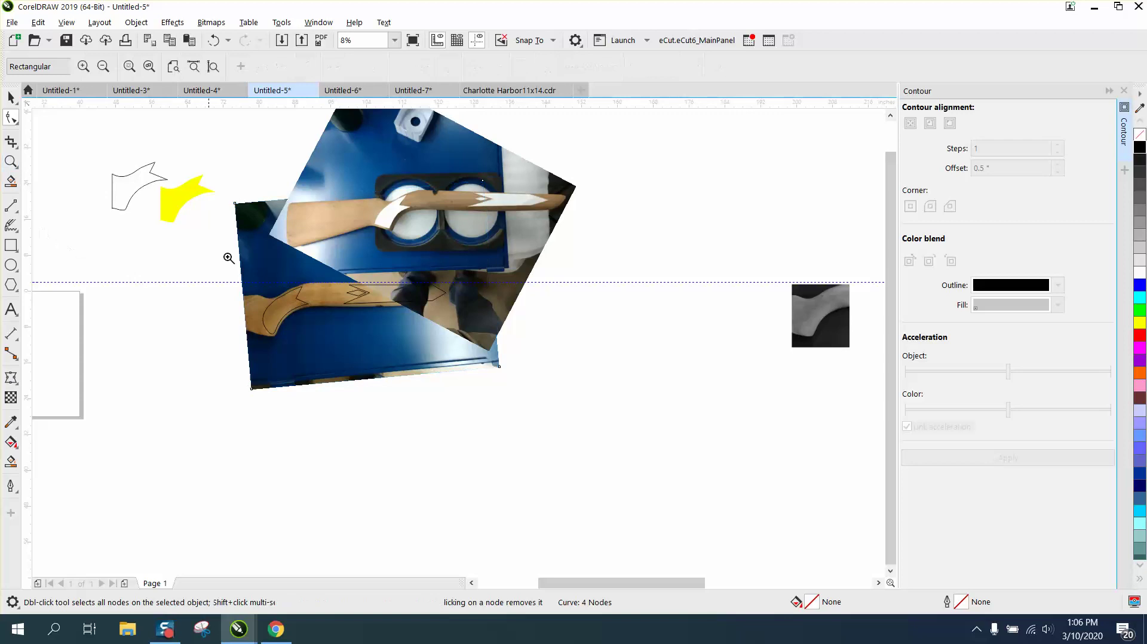
{"action": "left_click_drag", "start_coordinate": [240, 270], "coordinate": [435, 389]}
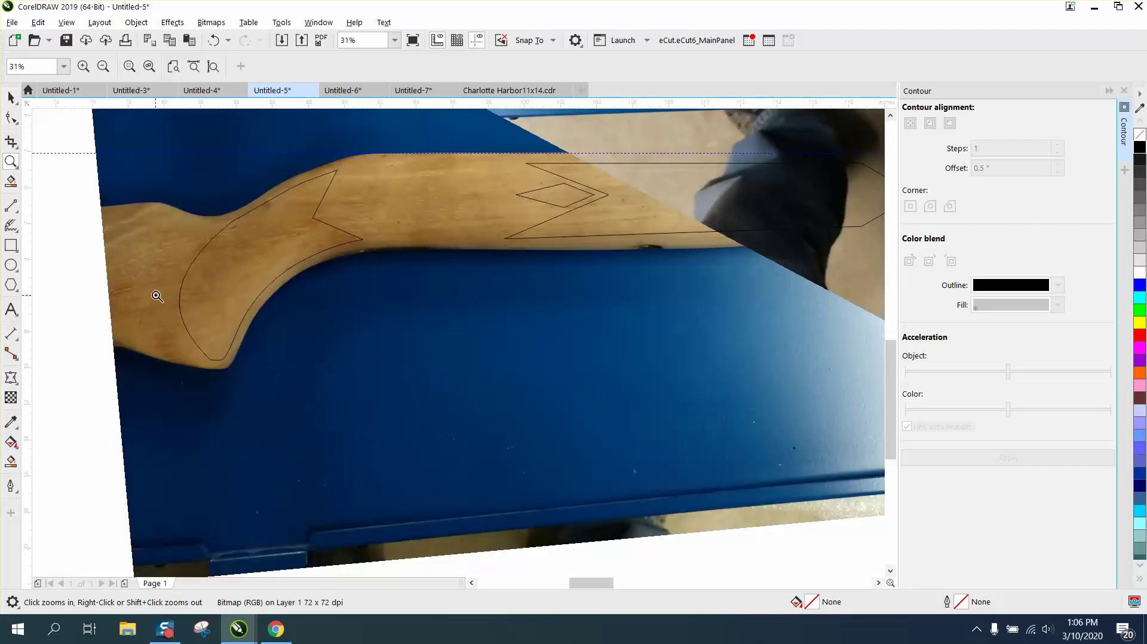
{"action": "left_click_drag", "start_coordinate": [115, 244], "coordinate": [392, 440]}
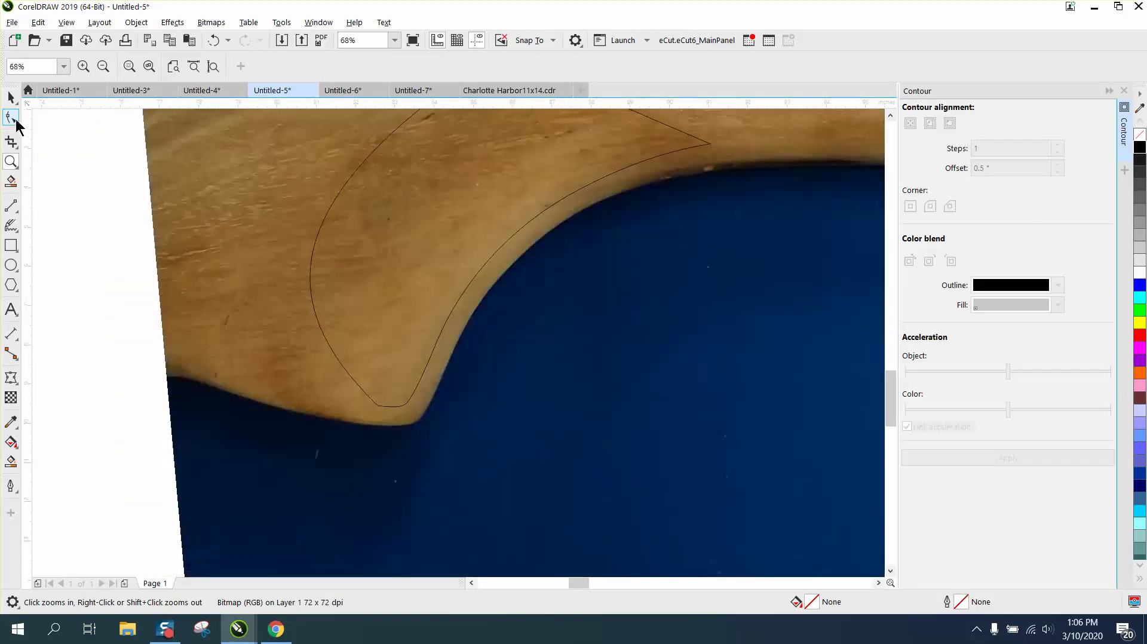
Drag the left node down to the lower corner and convert its segments to lines.
{"action": "left_click", "coordinate": [11, 118]}
{"action": "left_click", "coordinate": [312, 257]}
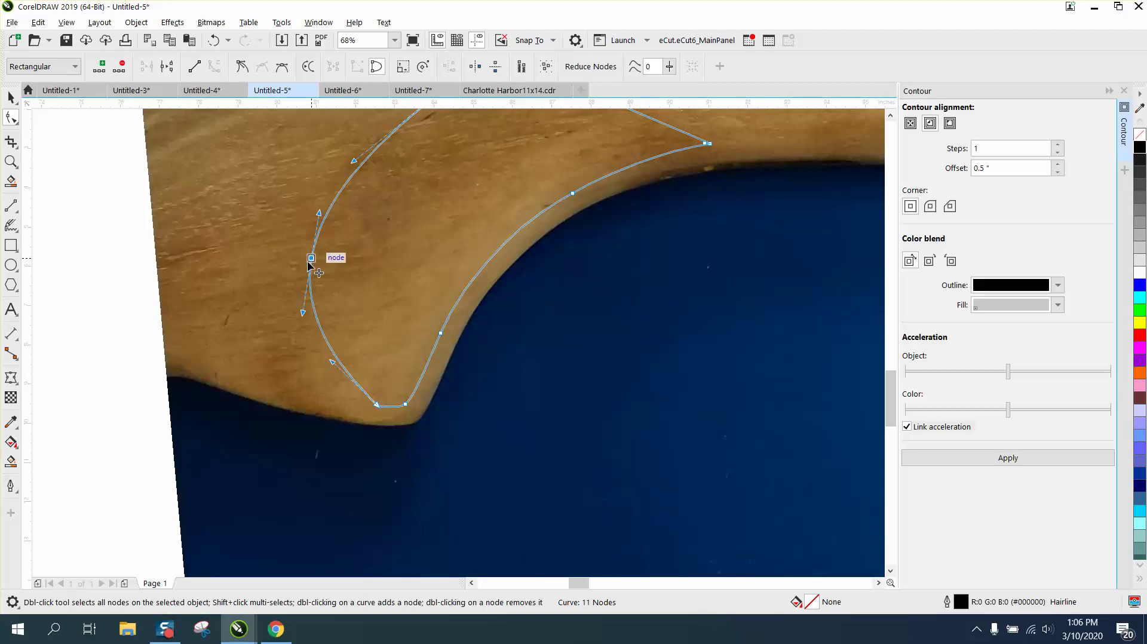
{"action": "left_click_drag", "start_coordinate": [312, 258], "coordinate": [232, 363]}
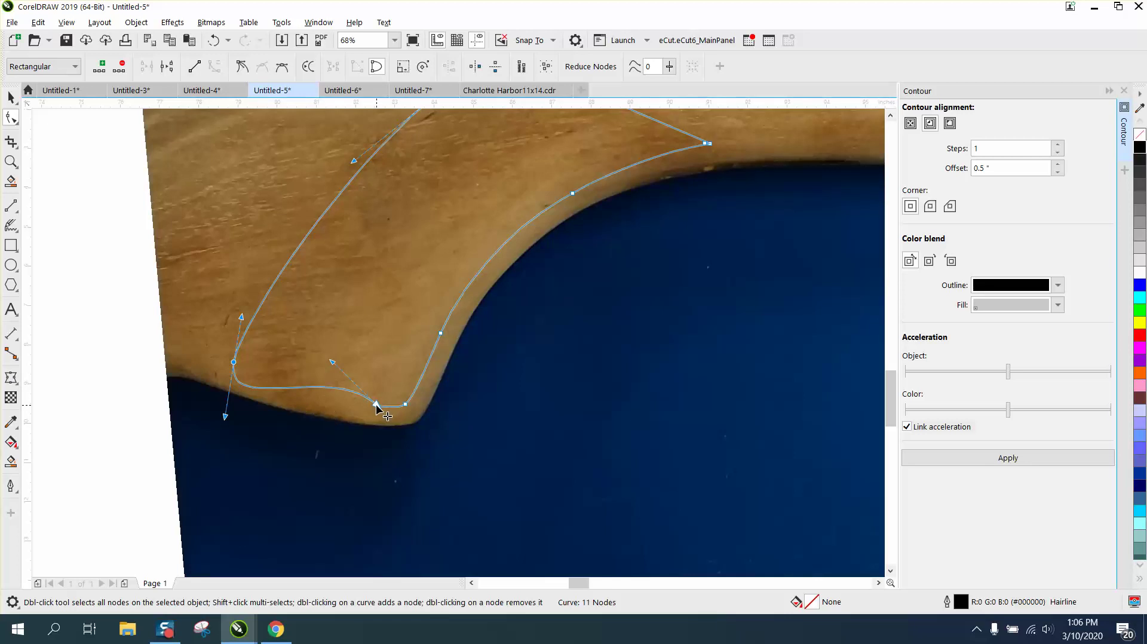
{"action": "scroll", "coordinate": [377, 406], "scroll_direction": "up", "scroll_amount": 1}
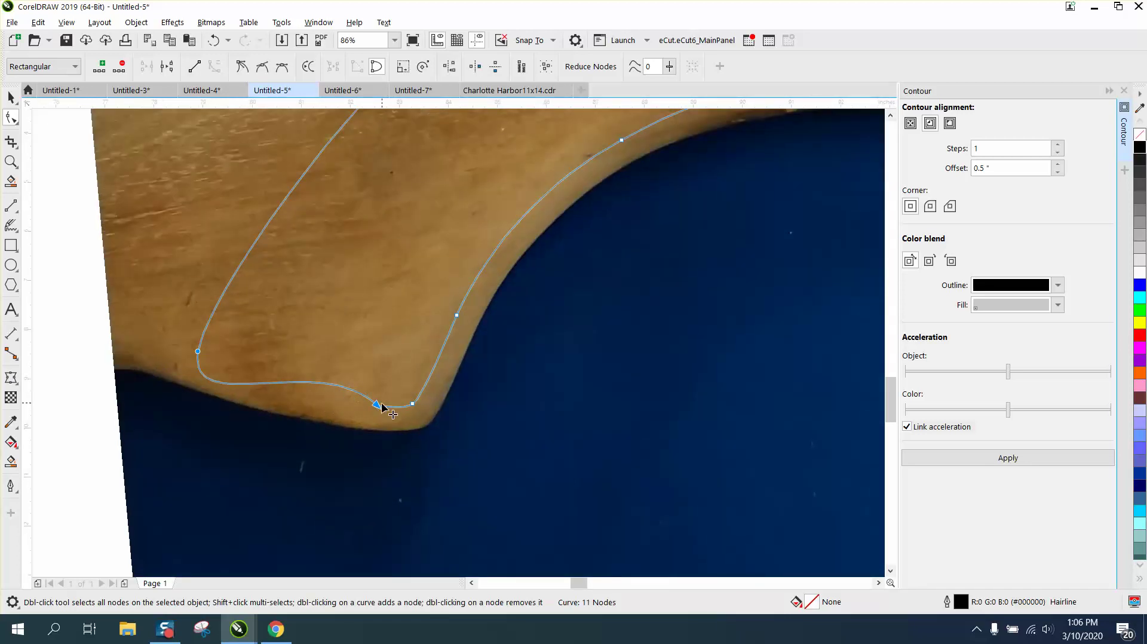
{"action": "right_click", "coordinate": [376, 407]}
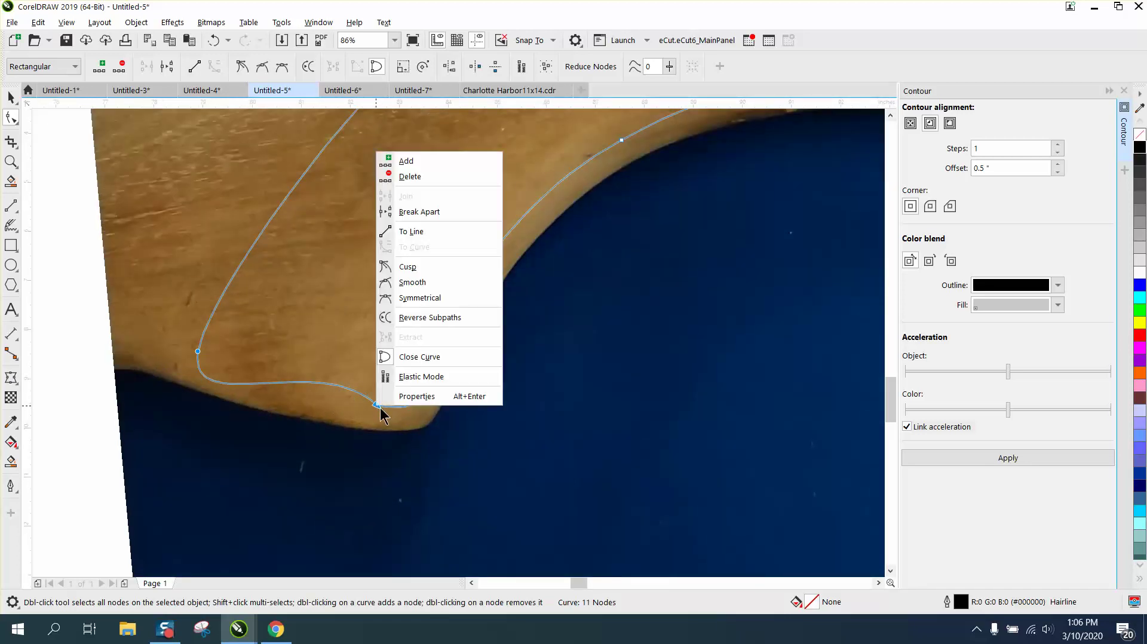
{"action": "left_click", "coordinate": [410, 237]}
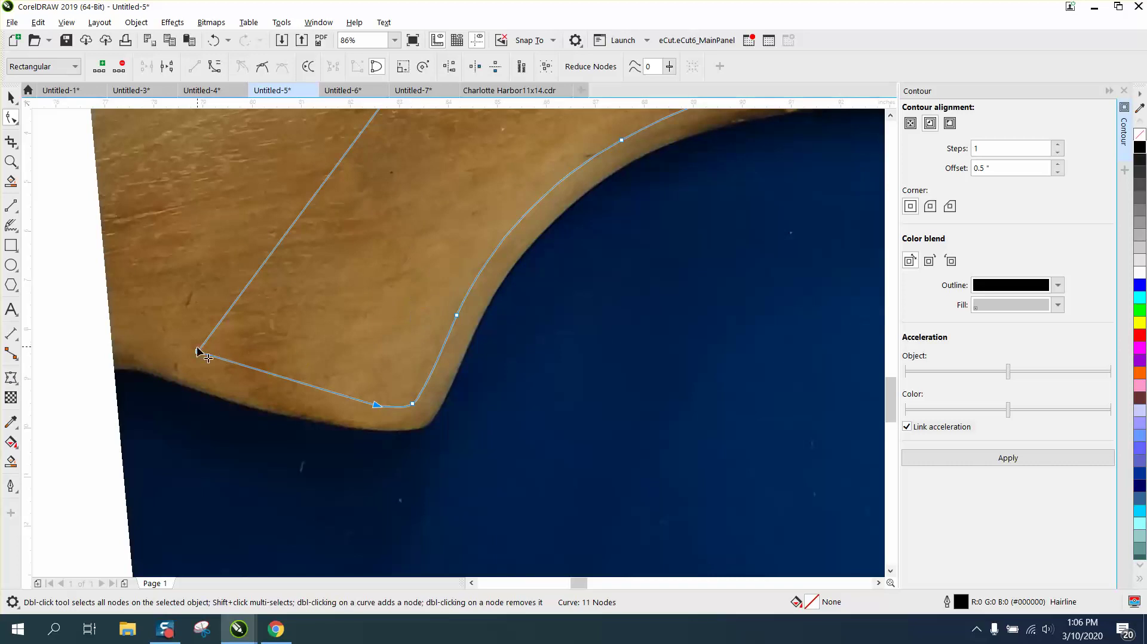
Nudge the lower-left corner node into place and delete the extra lower-edge node.
{"action": "left_click_drag", "start_coordinate": [198, 354], "coordinate": [188, 357]}
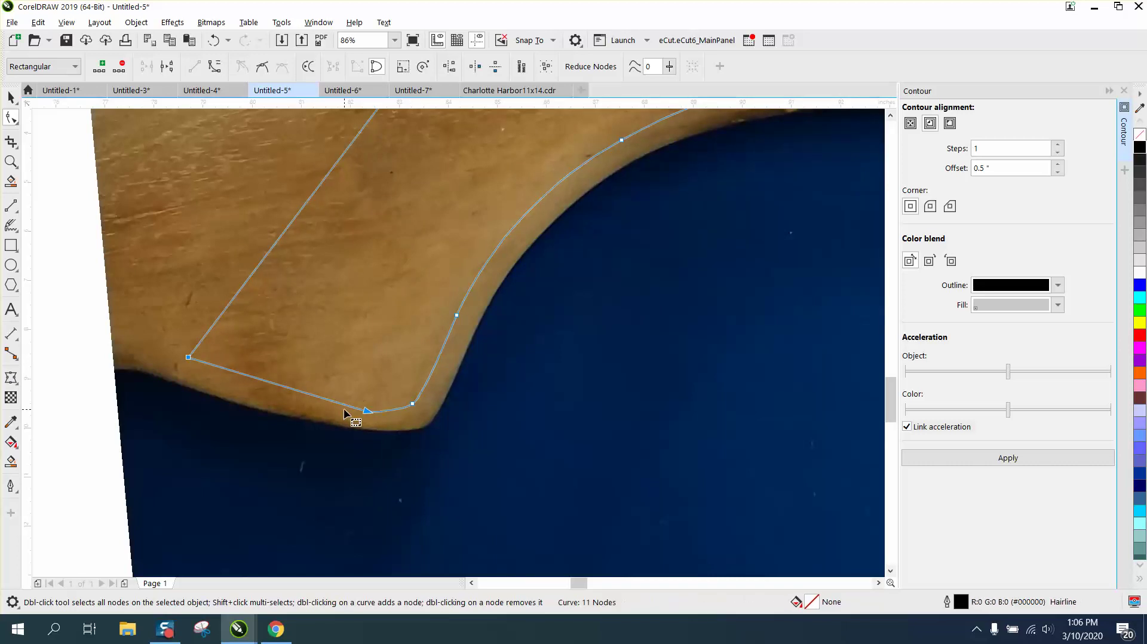
{"action": "key", "text": "Delete"}
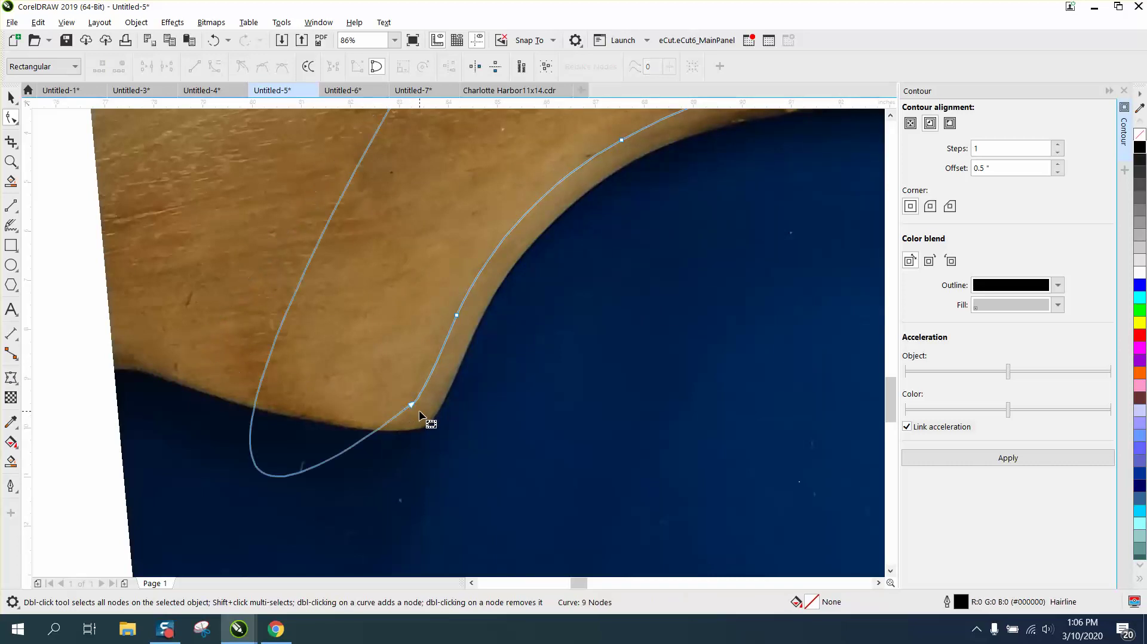
{"action": "left_click", "coordinate": [213, 40]}
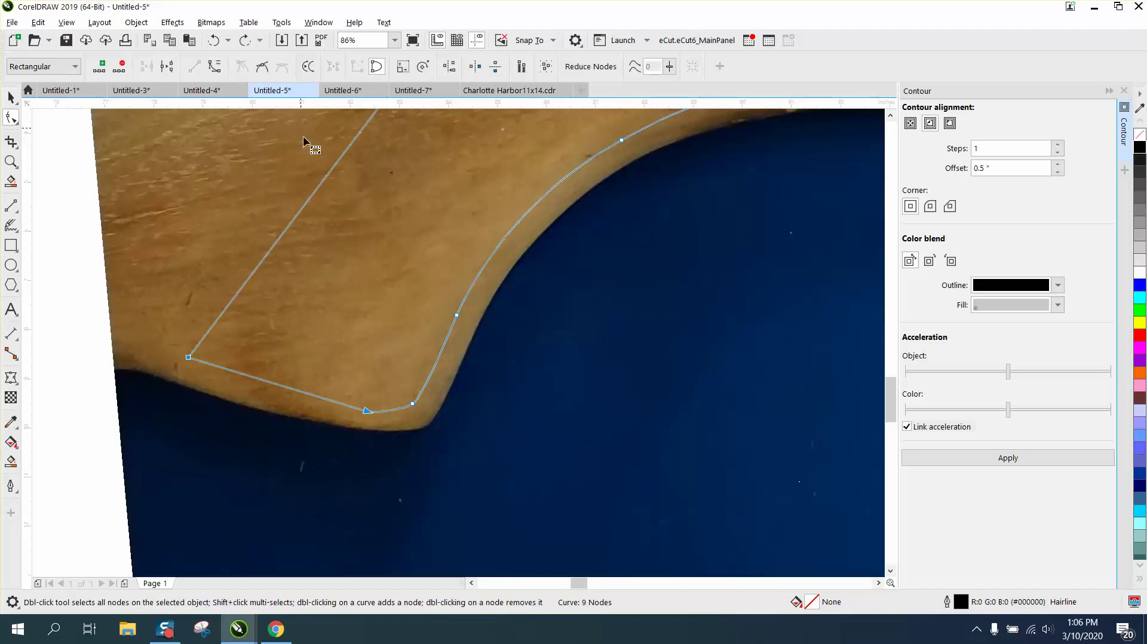
{"action": "left_click", "coordinate": [435, 447]}
{"action": "left_click", "coordinate": [378, 414]}
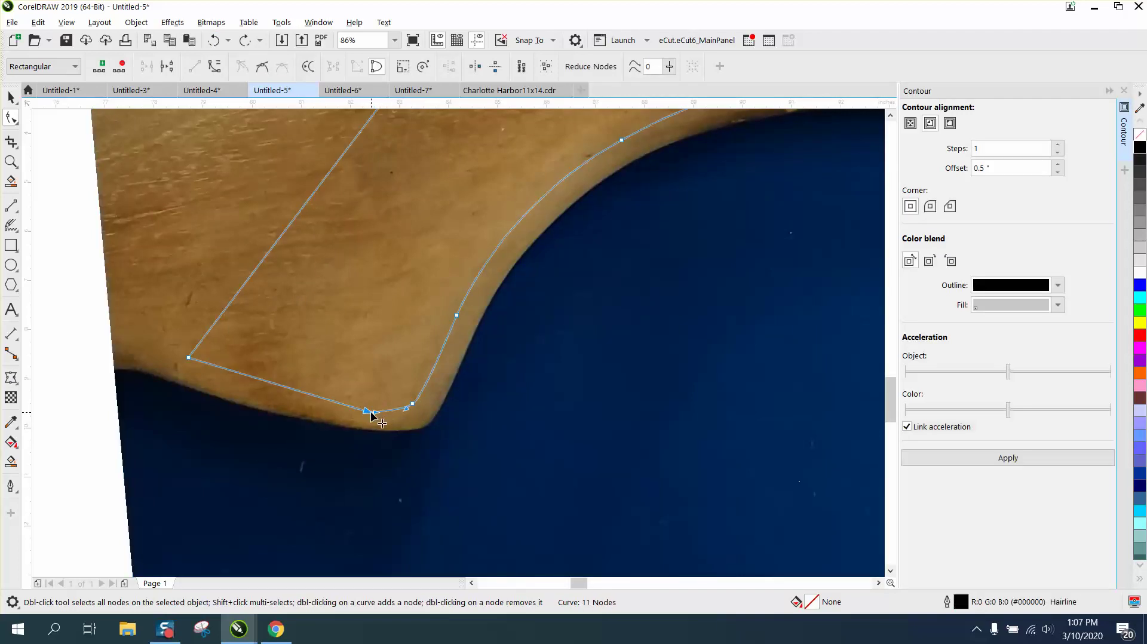
{"action": "double_click", "coordinate": [371, 413]}
Convert the segment leading into the lower corner to a straight line.
{"action": "left_click_drag", "start_coordinate": [169, 373], "coordinate": [427, 442]}
{"action": "right_click", "coordinate": [411, 408]}
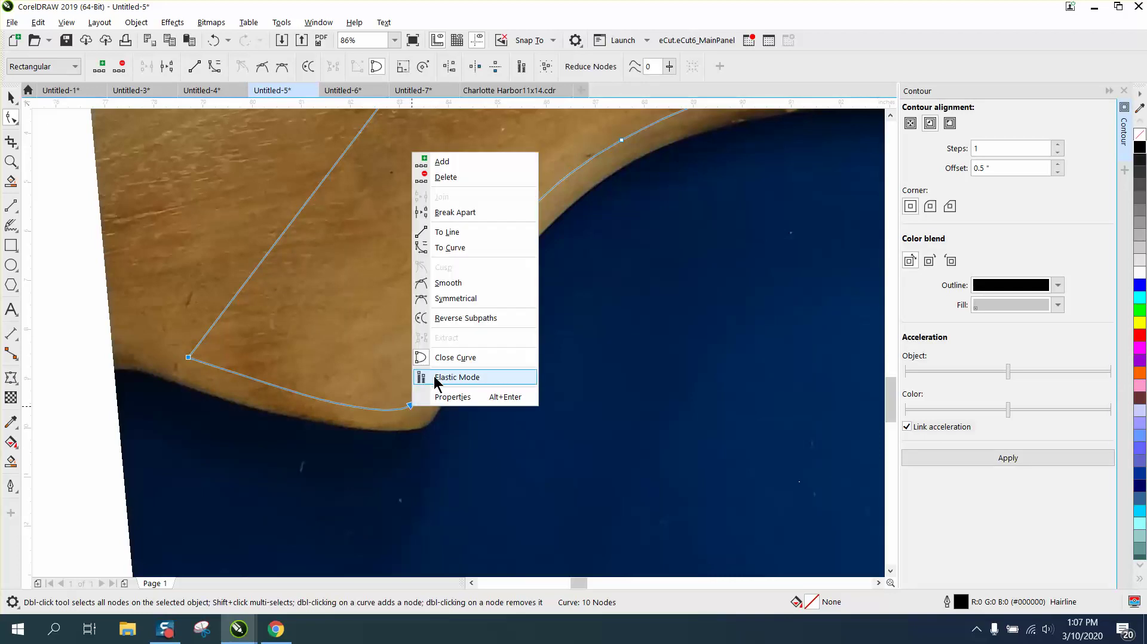
{"action": "left_click", "coordinate": [452, 237]}
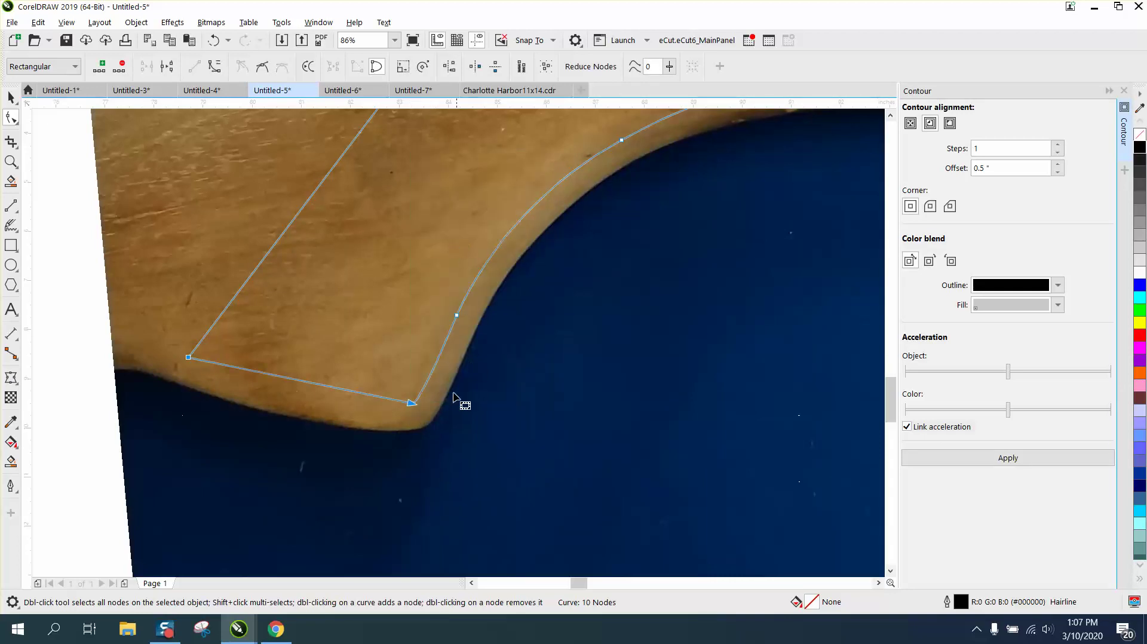
{"action": "scroll", "coordinate": [405, 425], "scroll_direction": "down", "scroll_amount": 2}
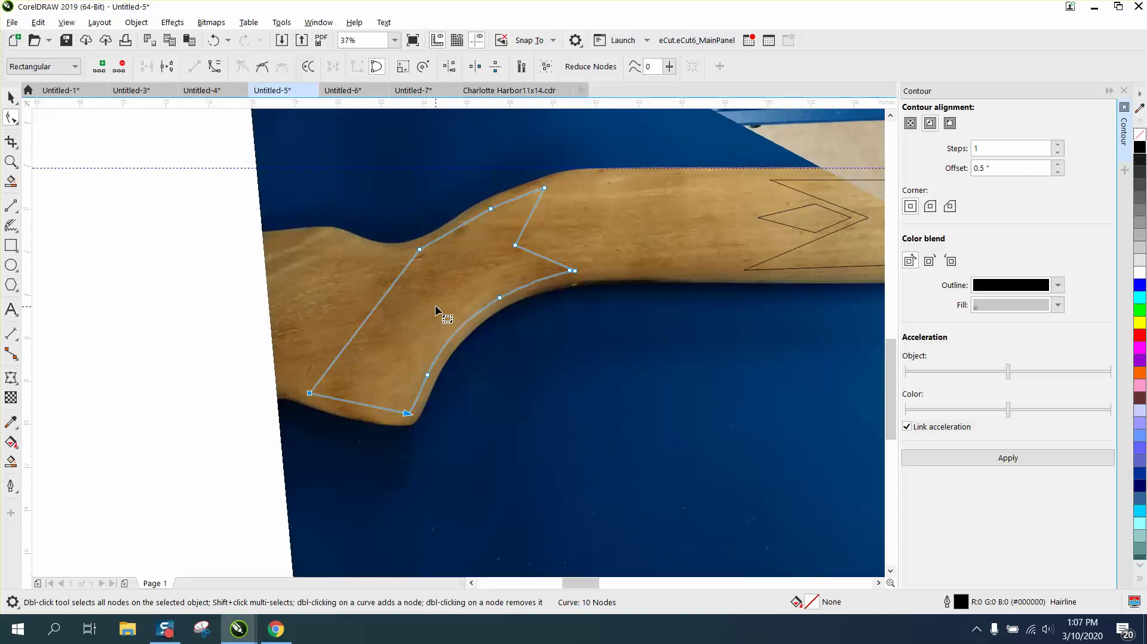
Make the upper-left node smooth and shift it down to refine the edge.
{"action": "left_click", "coordinate": [420, 251]}
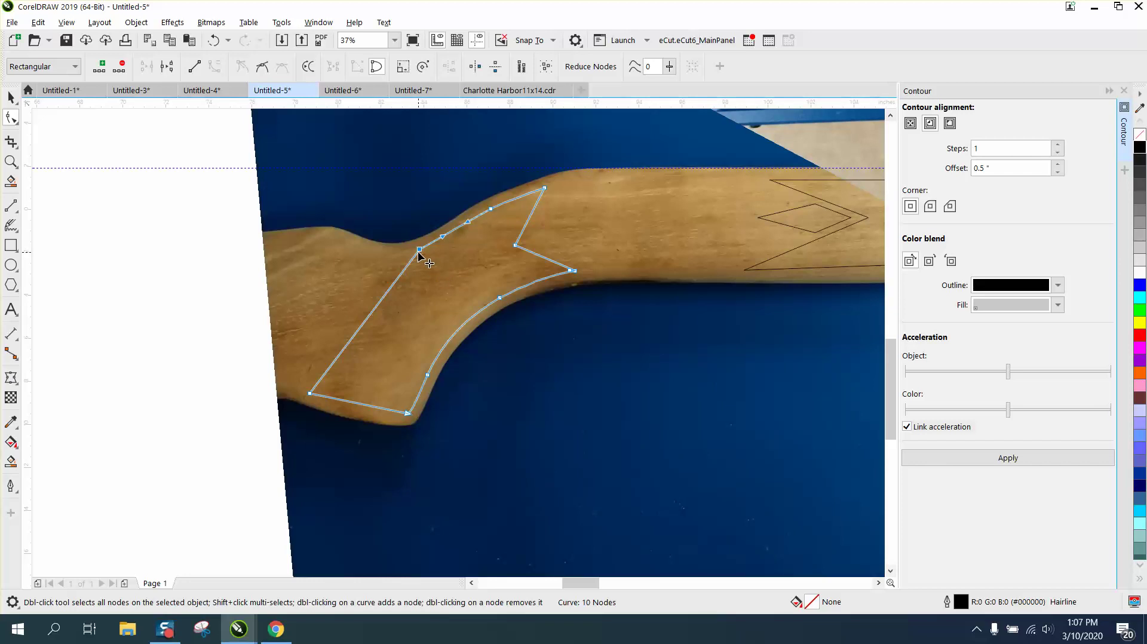
{"action": "left_click", "coordinate": [310, 393]}
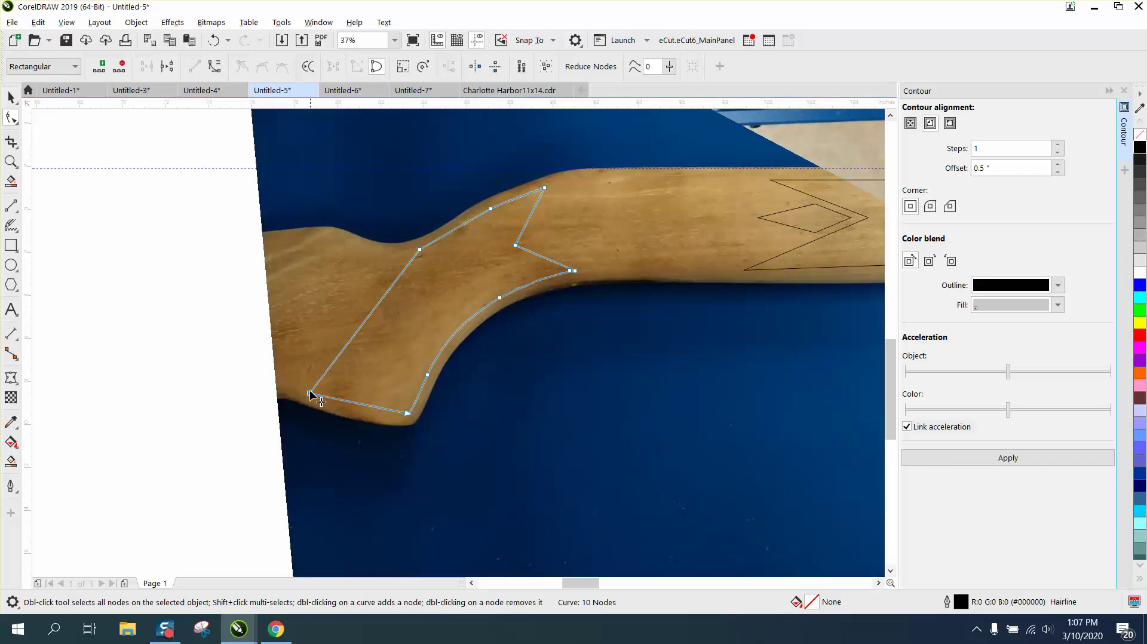
{"action": "right_click", "coordinate": [420, 253]}
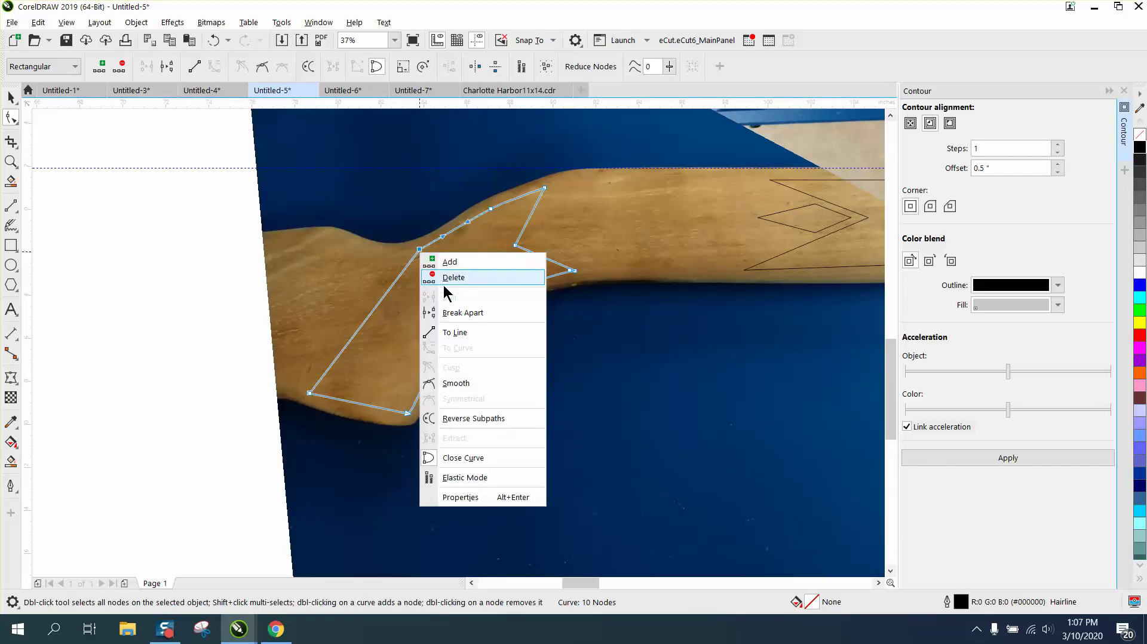
{"action": "left_click", "coordinate": [454, 383]}
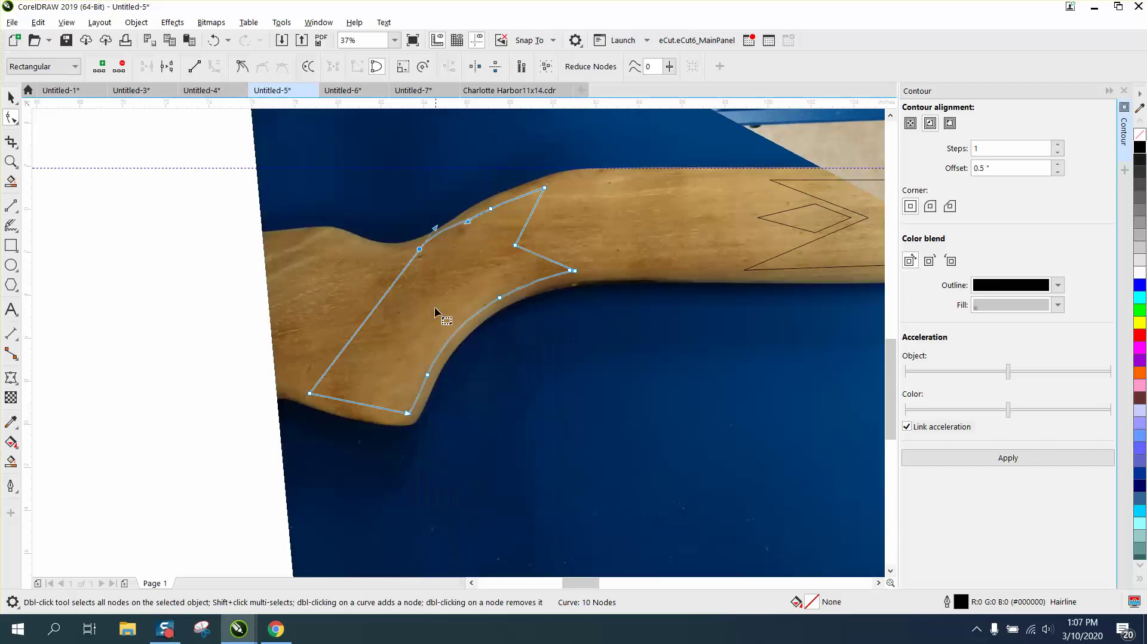
{"action": "left_click_drag", "start_coordinate": [420, 250], "coordinate": [411, 262]}
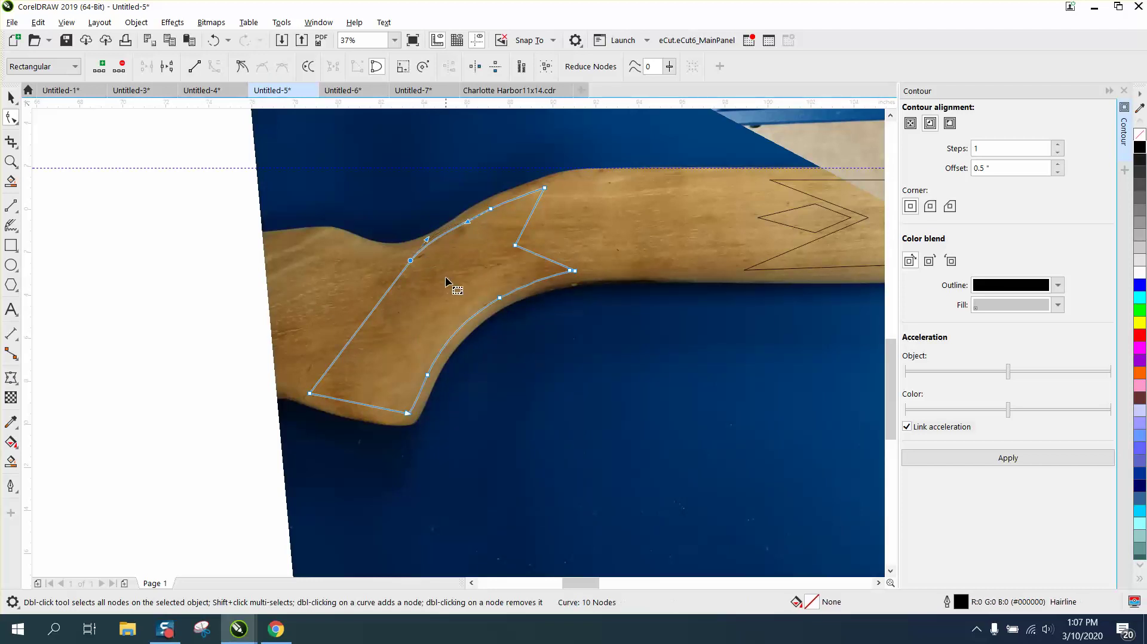
Turn the upper-left adjoining segment into a curve and match it to the grip edge.
{"action": "left_click", "coordinate": [11, 161]}
{"action": "left_click_drag", "start_coordinate": [320, 214], "coordinate": [633, 366]}
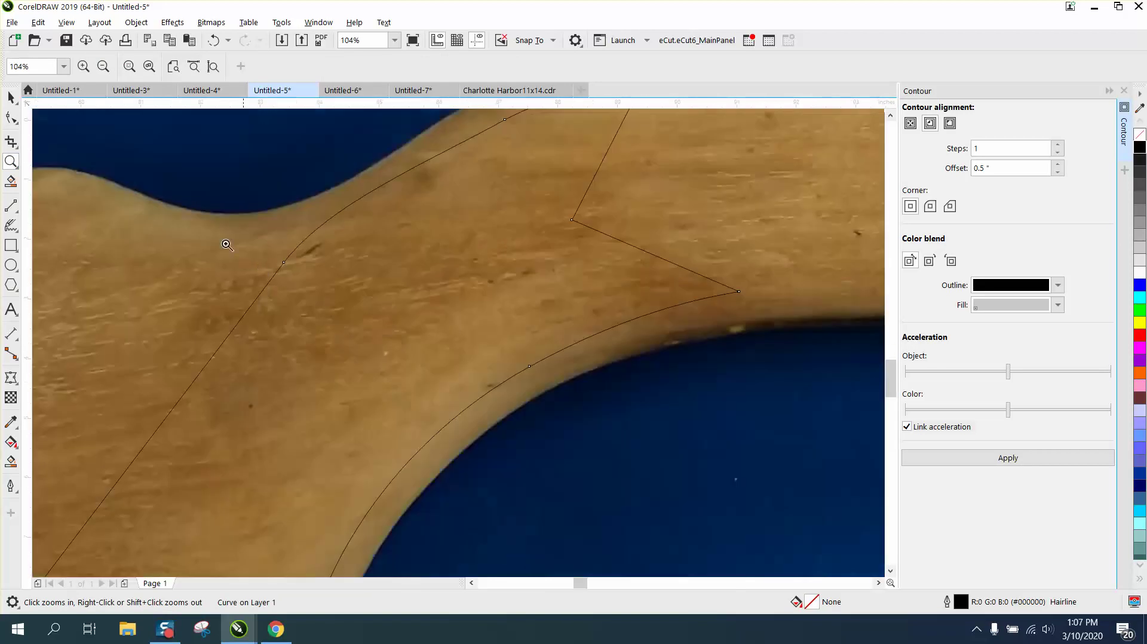
{"action": "left_click", "coordinate": [11, 117]}
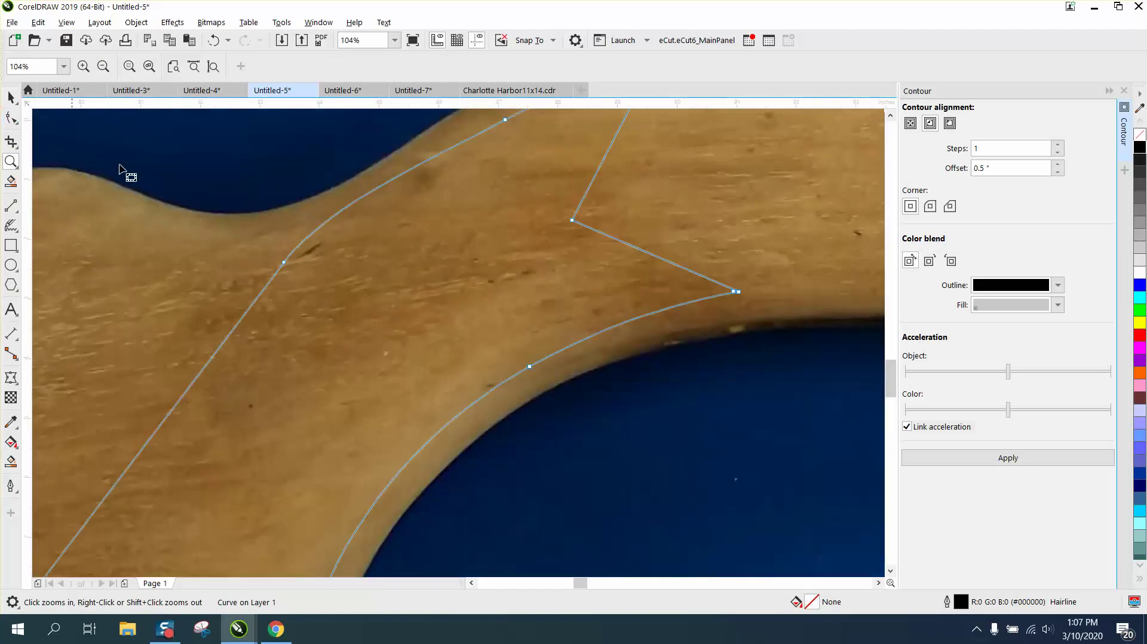
{"action": "right_click", "coordinate": [284, 263]}
{"action": "left_click", "coordinate": [323, 378]}
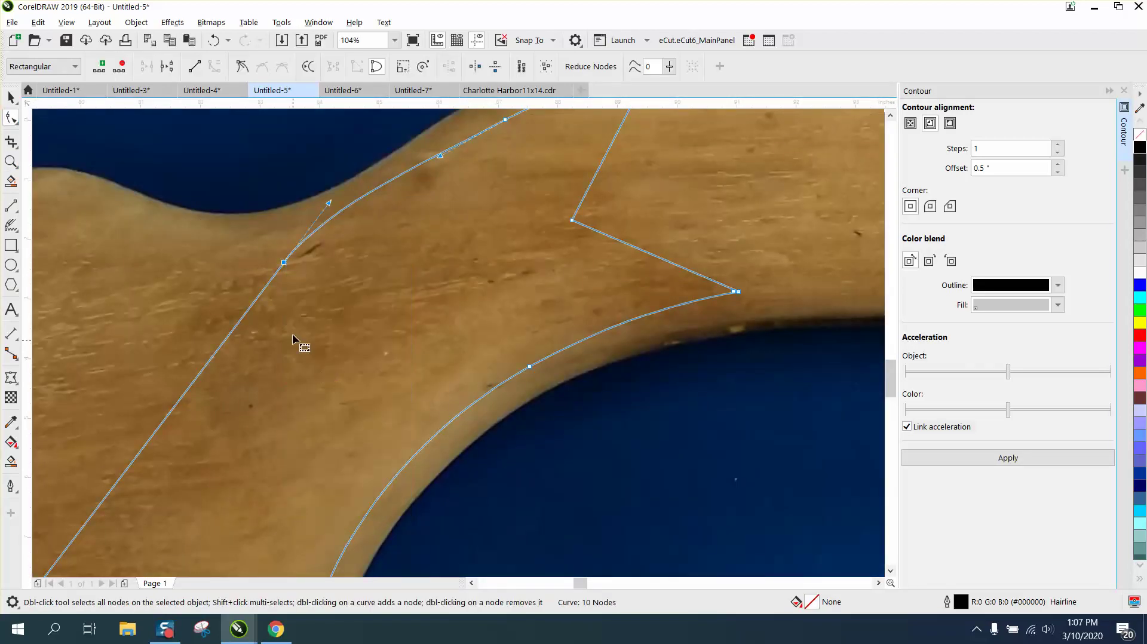
{"action": "left_click", "coordinate": [284, 263]}
{"action": "left_click_drag", "start_coordinate": [328, 204], "coordinate": [337, 206]}
Convert the left edge at the bottom-left corner to a curve and bow it outward.
{"action": "scroll", "coordinate": [370, 223], "scroll_direction": "down", "scroll_amount": 3}
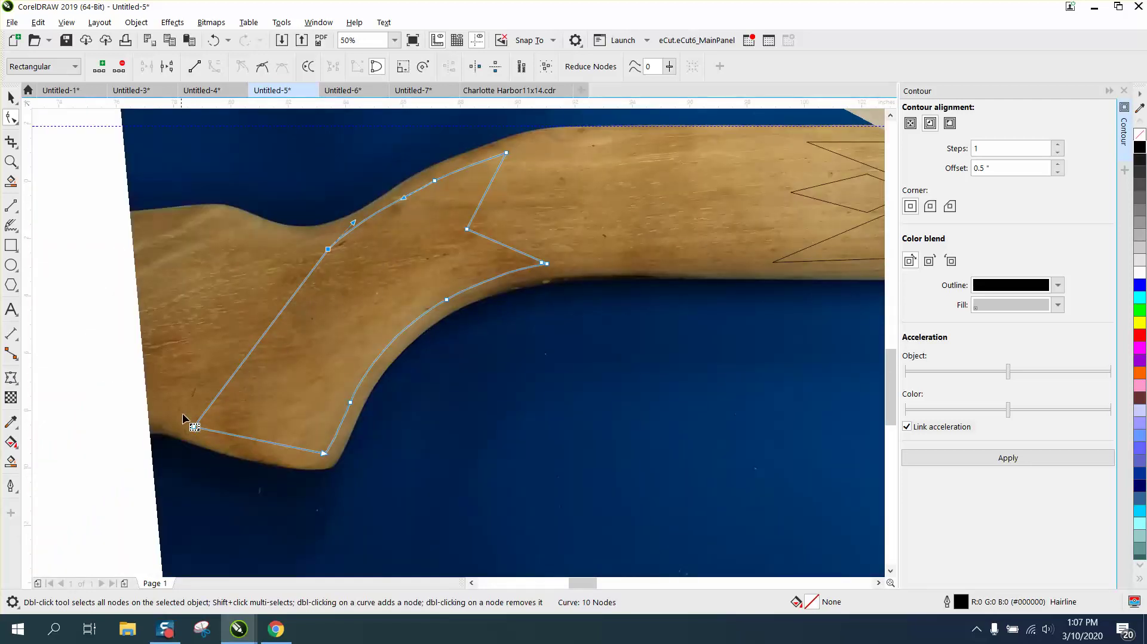
{"action": "left_click_drag", "start_coordinate": [183, 413], "coordinate": [205, 431]}
{"action": "right_click", "coordinate": [206, 431]}
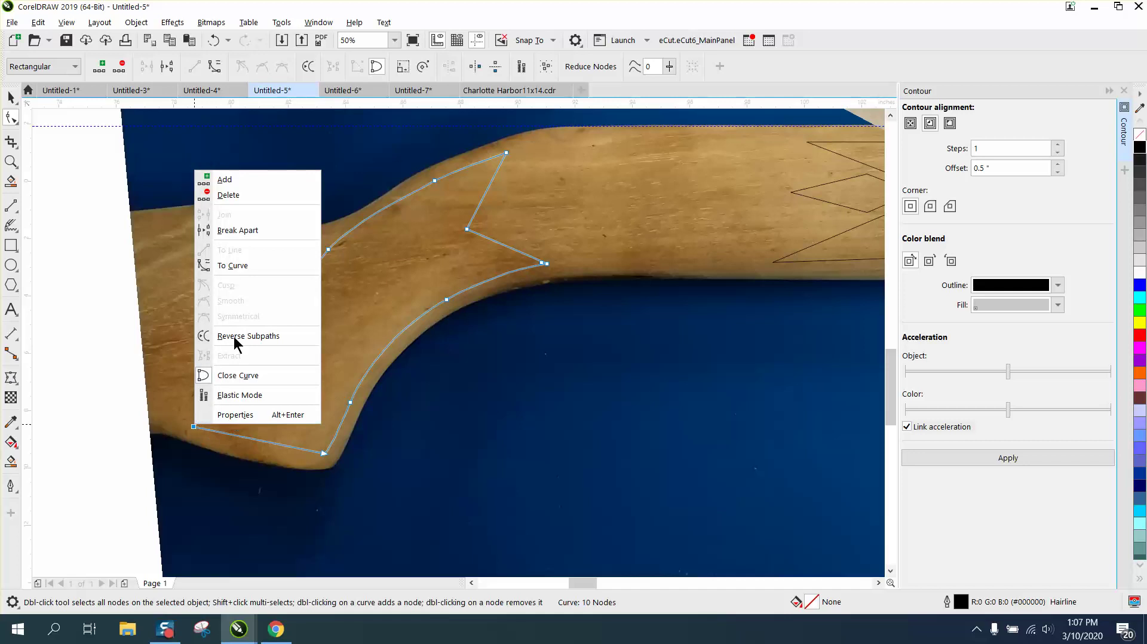
{"action": "left_click", "coordinate": [239, 267]}
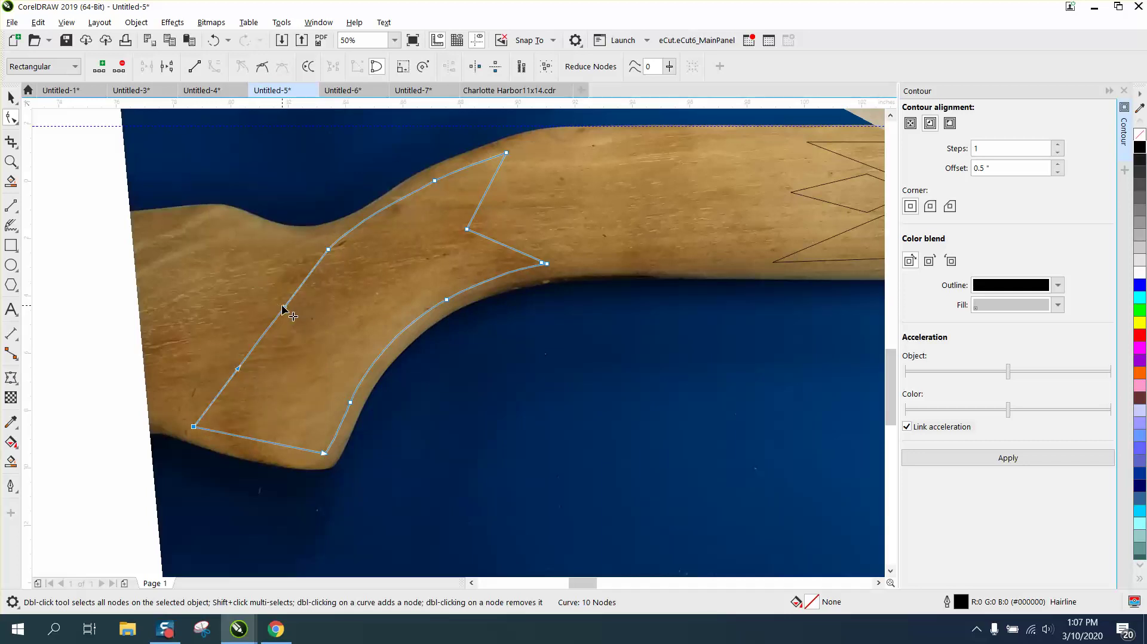
{"action": "left_click_drag", "start_coordinate": [268, 331], "coordinate": [254, 326]}
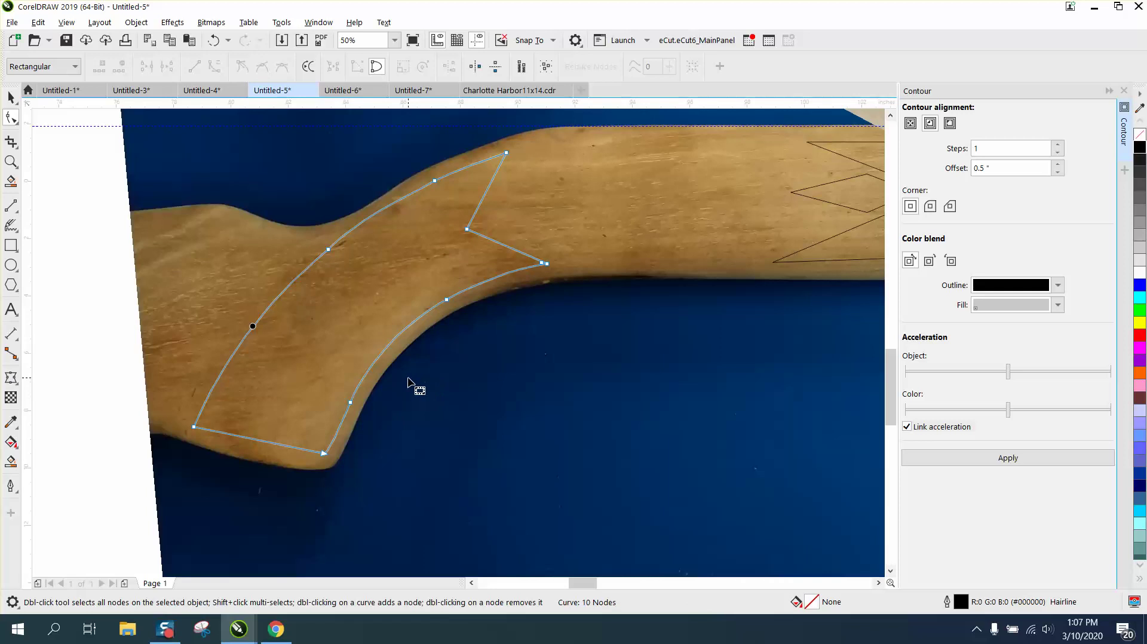
Give the panel outline curve a solid yellow palette fill and zoom in to check it.
{"action": "left_click", "coordinate": [10, 97]}
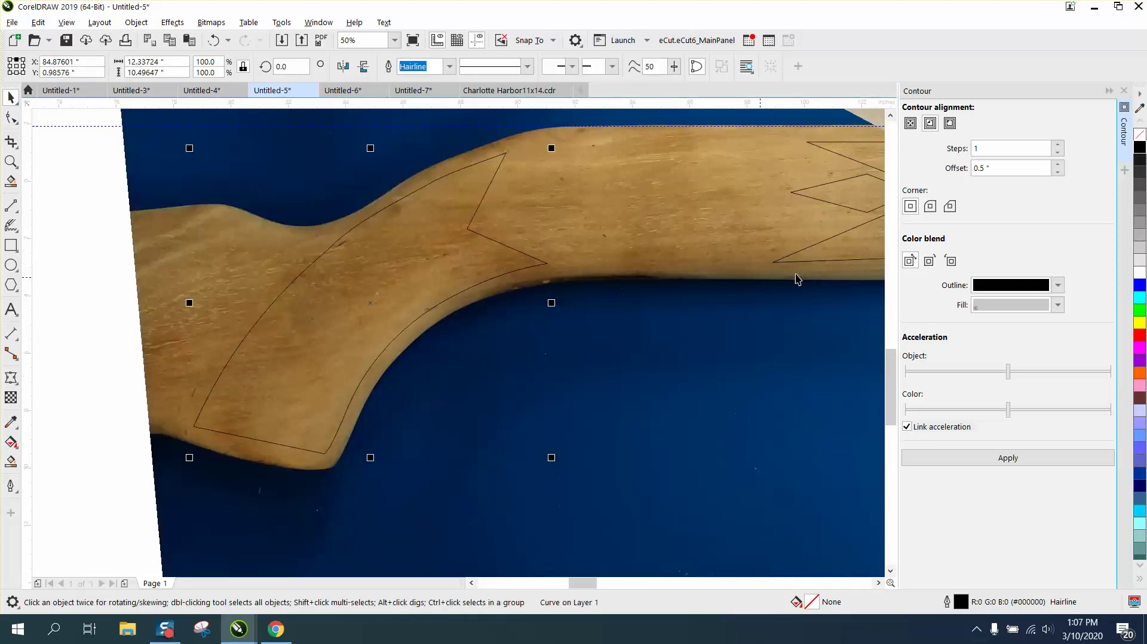
{"action": "left_click", "coordinate": [1140, 323]}
{"action": "scroll", "coordinate": [660, 329], "scroll_direction": "down", "scroll_amount": 2}
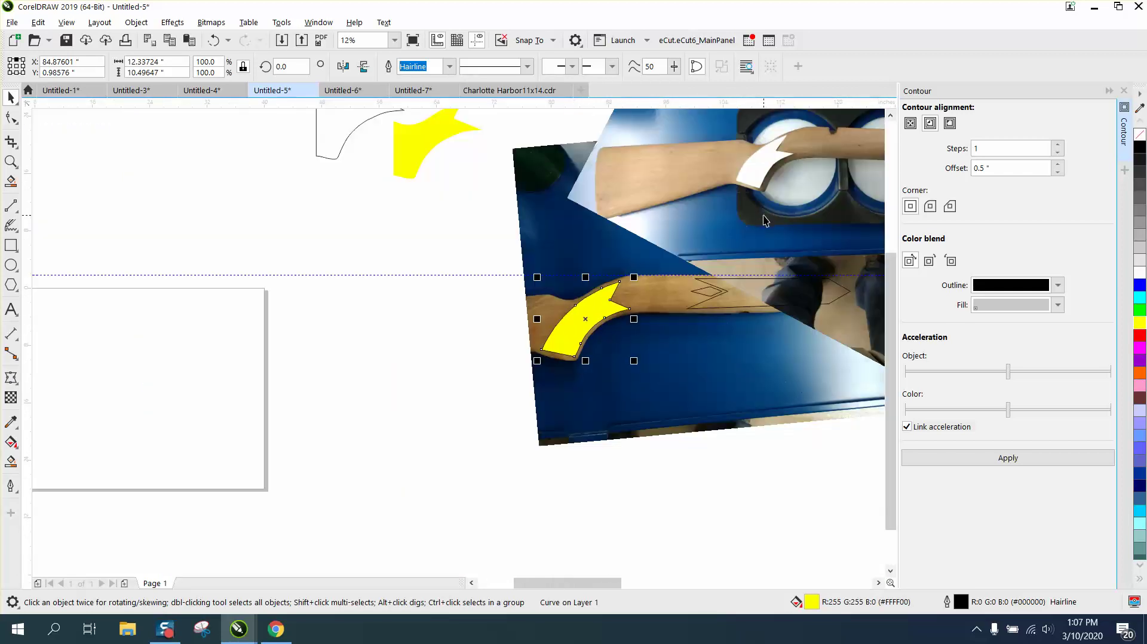
{"action": "left_click", "coordinate": [11, 161]}
{"action": "left_click_drag", "start_coordinate": [528, 254], "coordinate": [673, 379]}
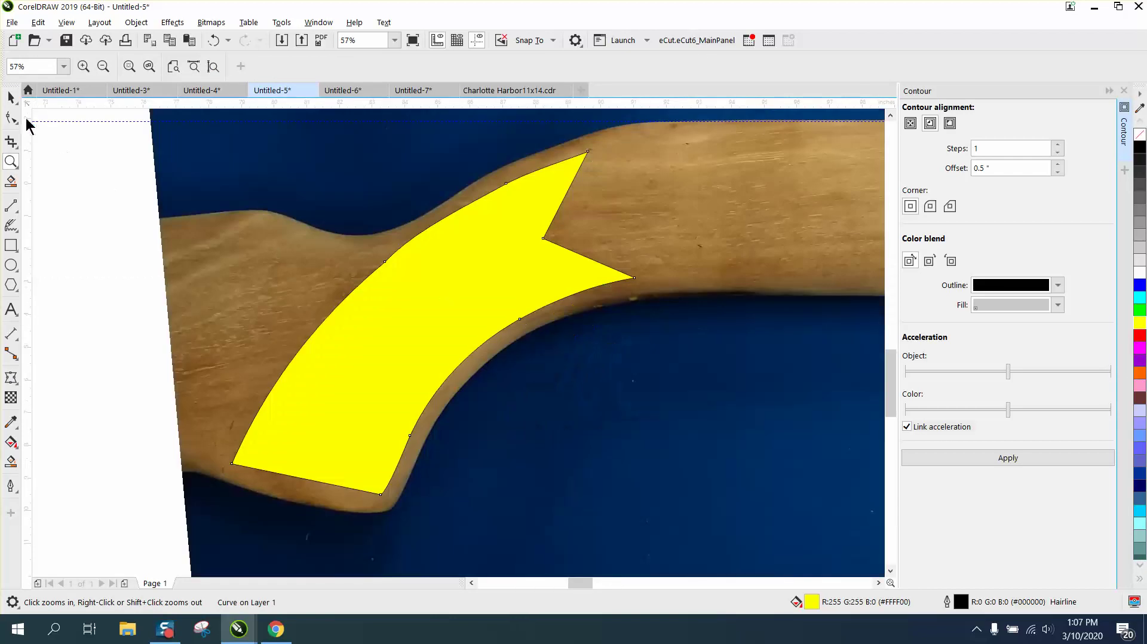
{"action": "left_click", "coordinate": [11, 98]}
{"action": "scroll", "coordinate": [469, 248], "scroll_direction": "down", "scroll_amount": 2}
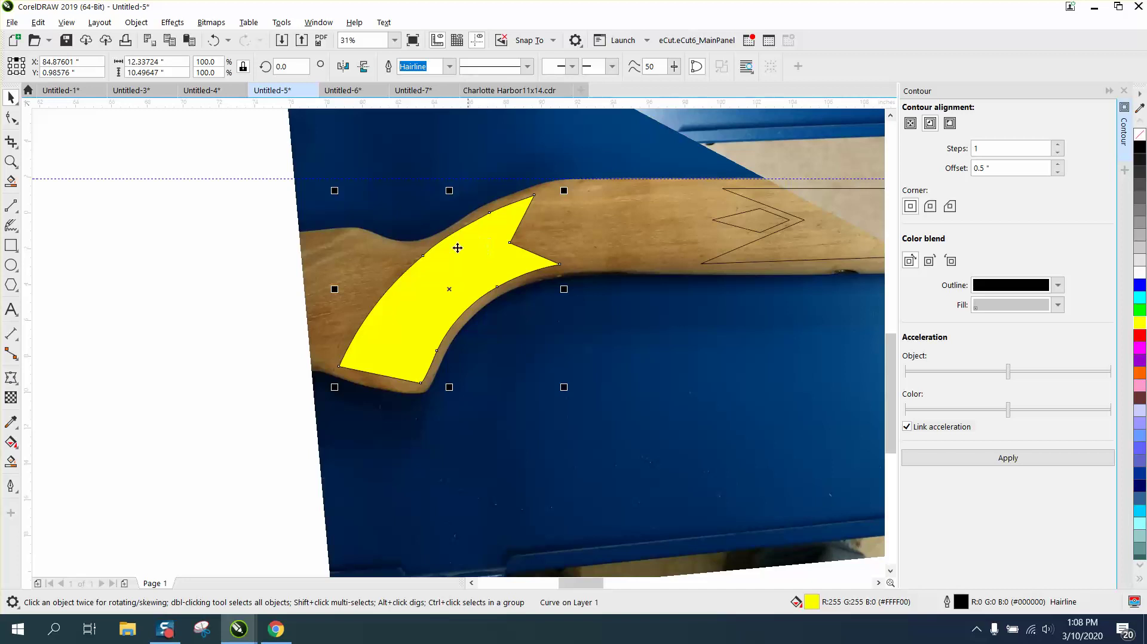
Duplicate the yellow panel, nudge it left, and make it unfilled with a red outline.
{"action": "left_click", "coordinate": [232, 251]}
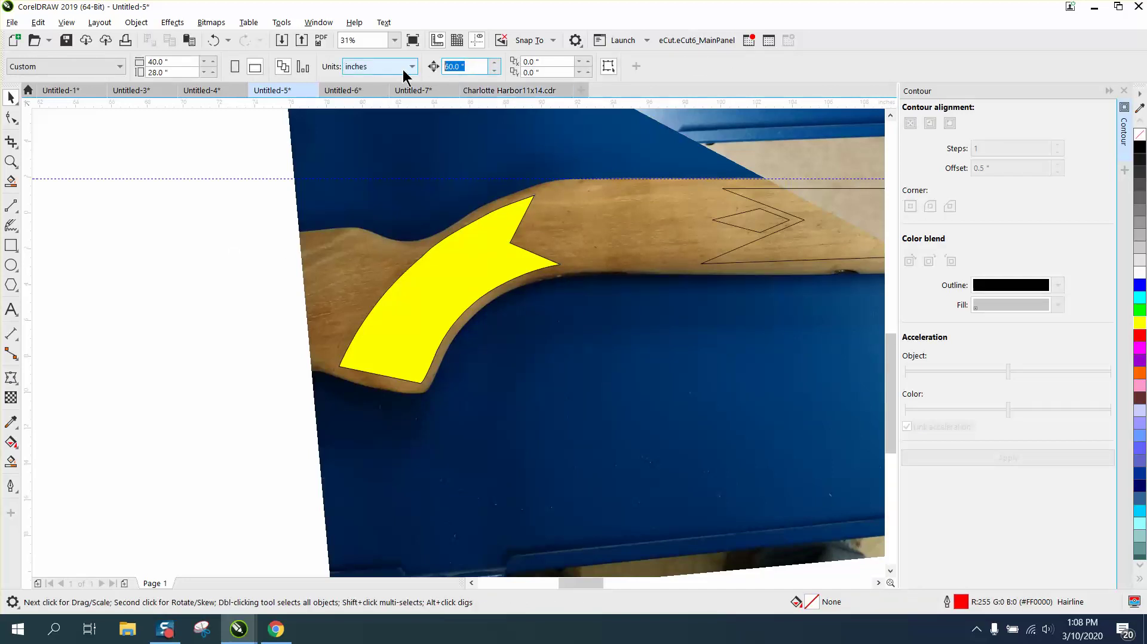
{"action": "left_click", "coordinate": [499, 282]}
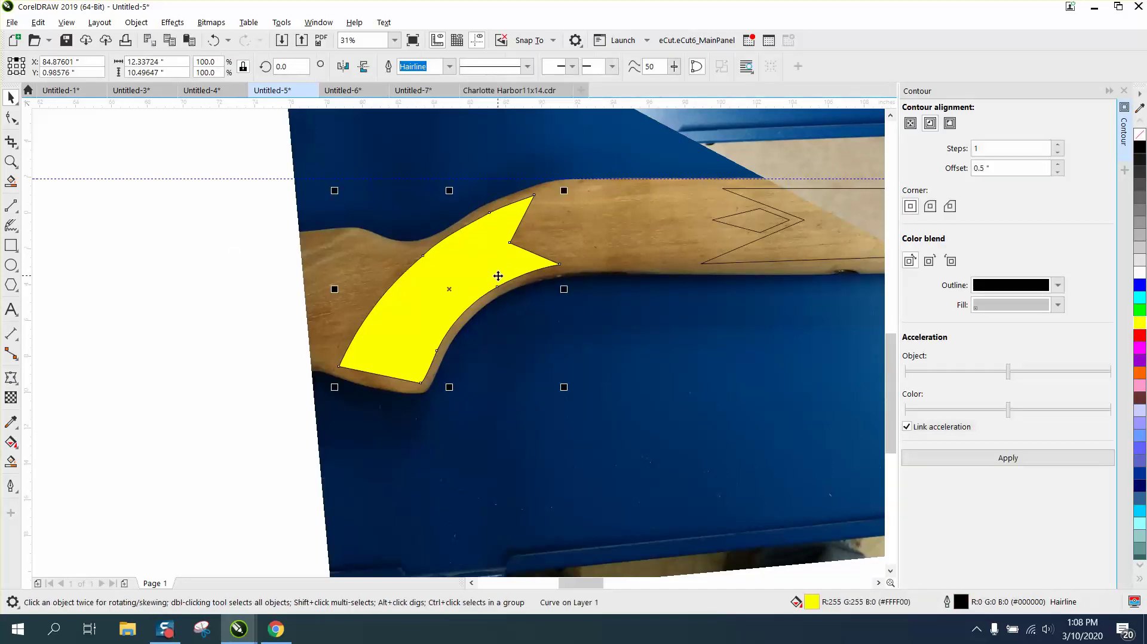
{"action": "key", "text": "ctrl+d"}
{"action": "key", "text": "Left"}
{"action": "key", "text": "Left"}
{"action": "key", "text": "Left"}
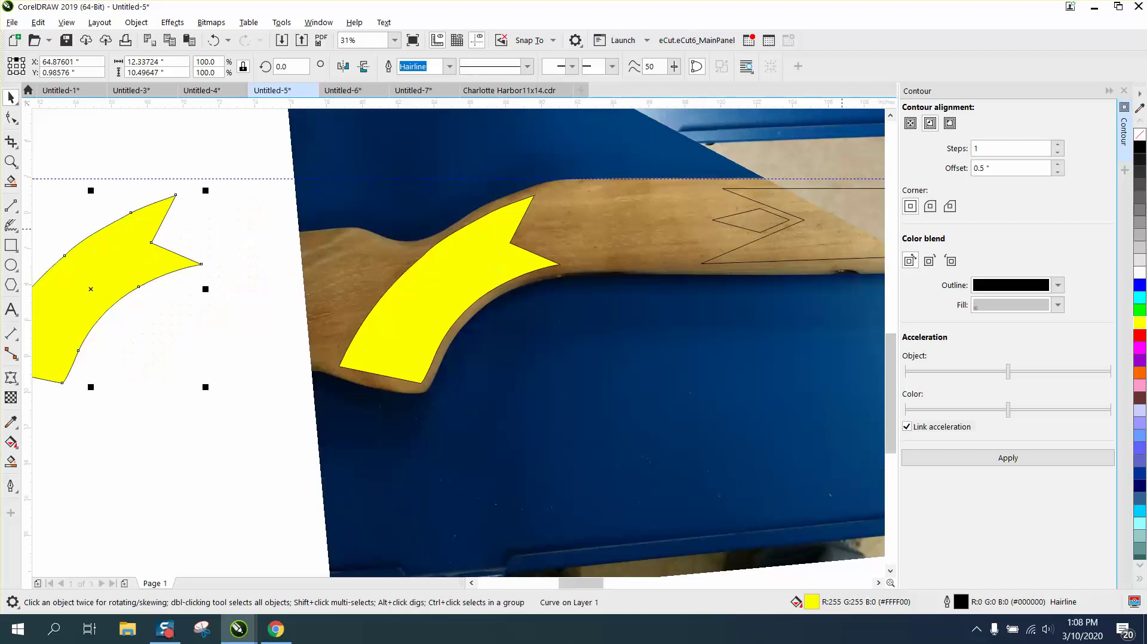
{"action": "left_click", "coordinate": [1139, 134]}
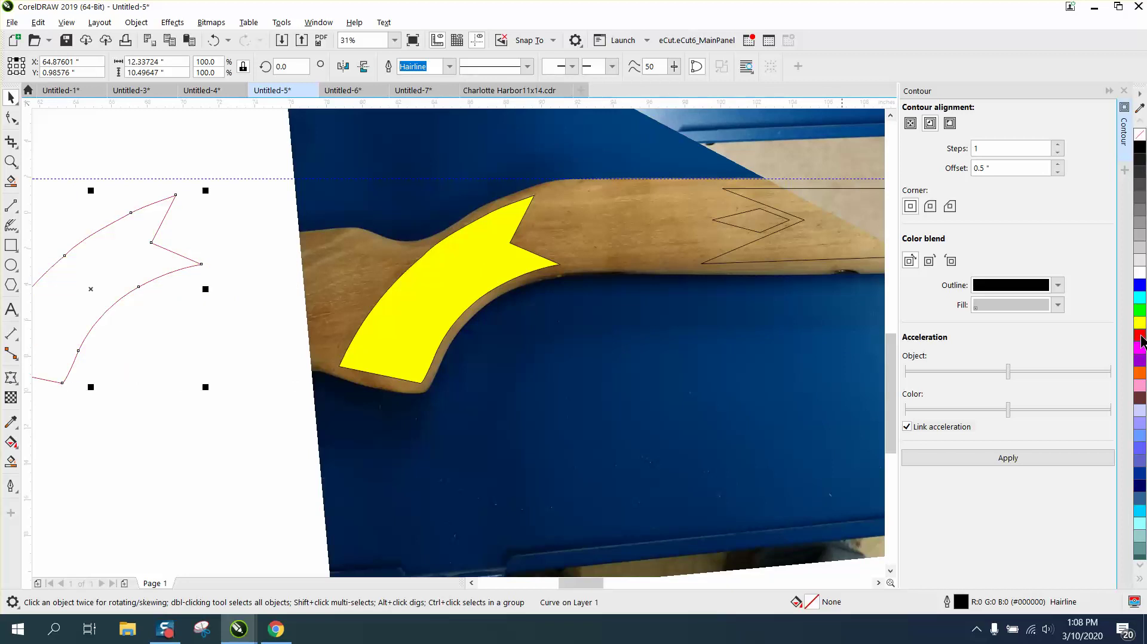
{"action": "right_click", "coordinate": [1141, 338]}
Remove the original panel's yellow fill and nudge it 30 inches left.
{"action": "left_click", "coordinate": [475, 294]}
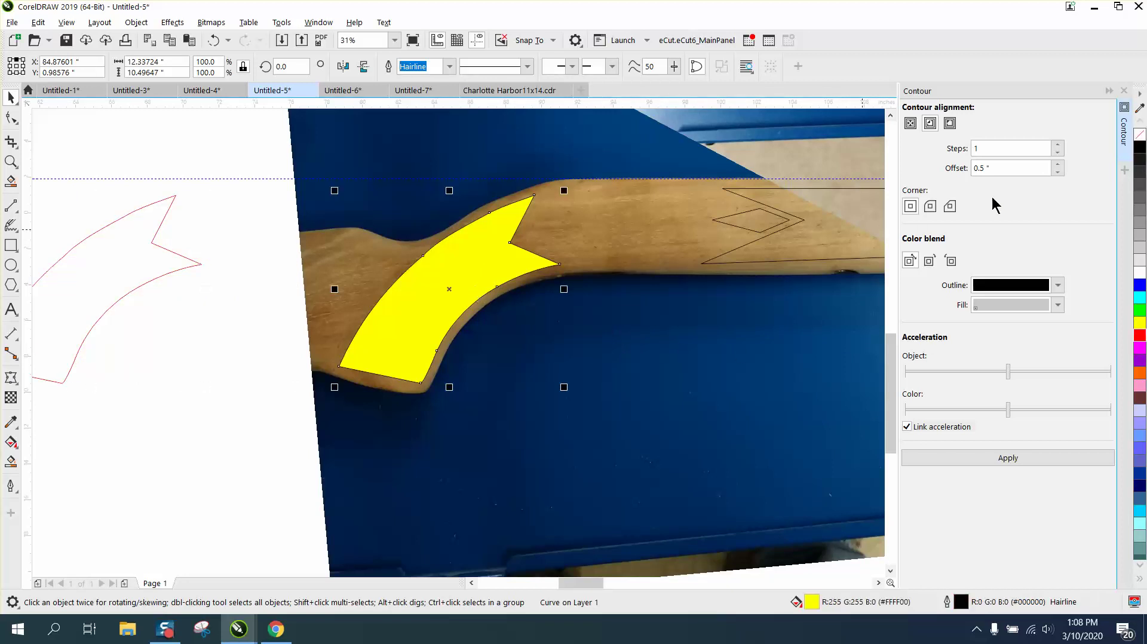
{"action": "left_click", "coordinate": [1140, 135]}
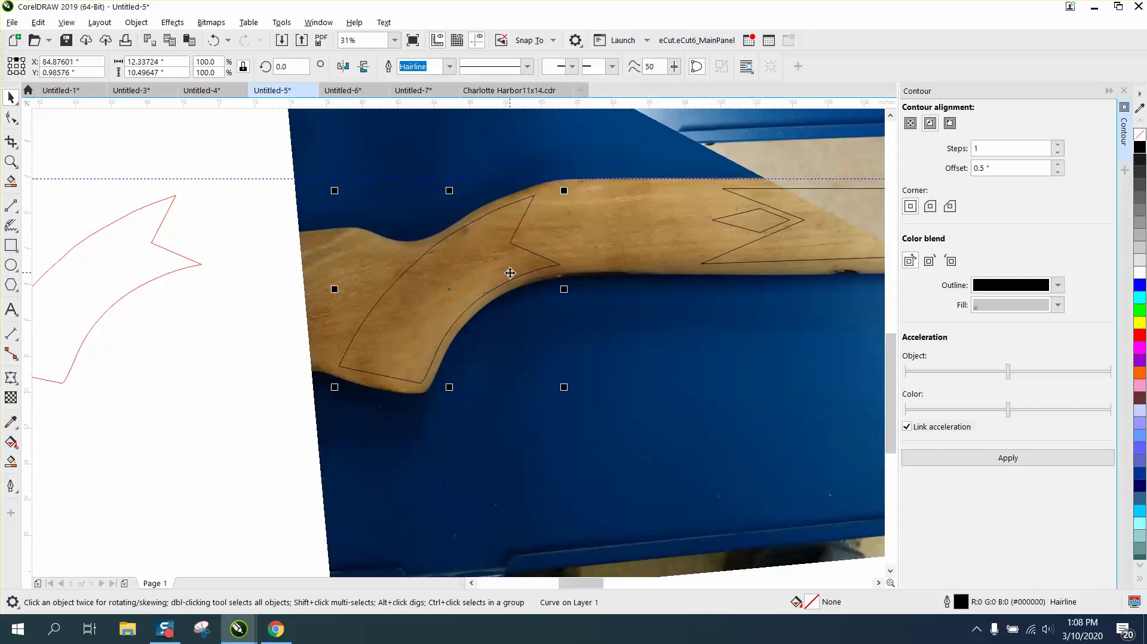
{"action": "left_click", "coordinate": [170, 272]}
{"action": "left_click", "coordinate": [509, 290]}
{"action": "scroll", "coordinate": [567, 315], "scroll_direction": "down", "scroll_amount": 2}
{"action": "key", "text": "Left"}
{"action": "key", "text": "Left"}
{"action": "key", "text": "Left"}
{"action": "key", "text": "Left"}
{"action": "key", "text": "Left"}
{"action": "key", "text": "Left"}
{"action": "key", "text": "Left"}
{"action": "key", "text": "Left"}
{"action": "key", "text": "Left"}
{"action": "key", "text": "Left"}
{"action": "key", "text": "Left"}
{"action": "key", "text": "Left"}
{"action": "key", "text": "Left"}
{"action": "key", "text": "Left"}
{"action": "key", "text": "Left"}
{"action": "key", "text": "Left"}
{"action": "key", "text": "Left"}
{"action": "key", "text": "Left"}
{"action": "key", "text": "Left"}
{"action": "key", "text": "Left"}
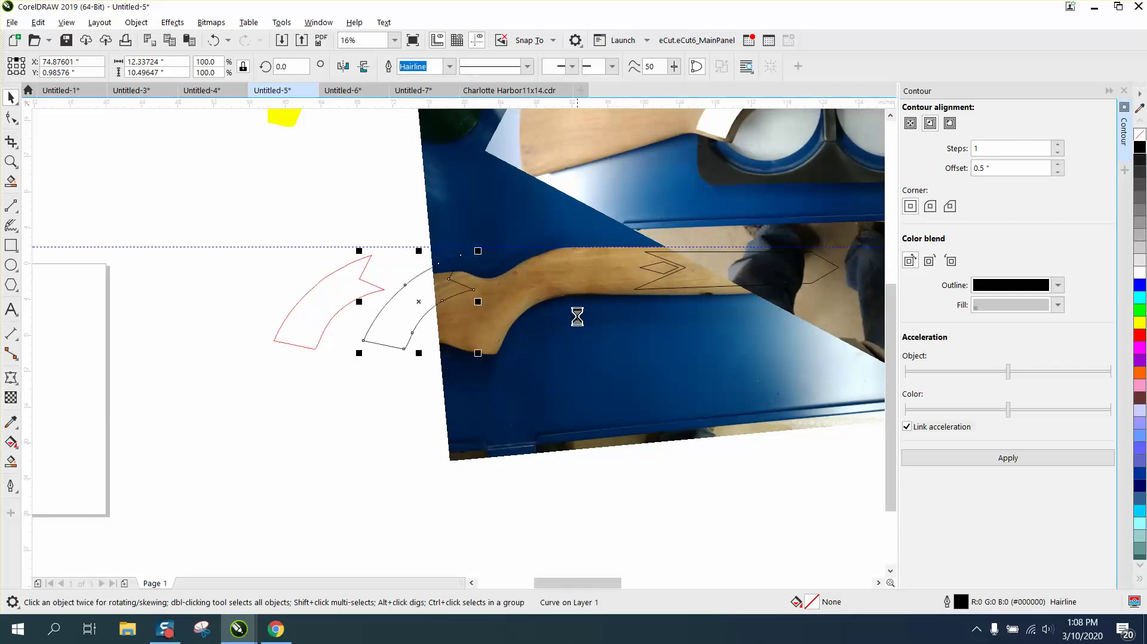
Nudge the red copy 20 inches right onto the grip and zoom in to inspect its fit.
{"action": "left_click", "coordinate": [362, 297]}
{"action": "key", "text": "Right"}
{"action": "key", "text": "Right"}
{"action": "key", "text": "Right"}
{"action": "key", "text": "Right"}
{"action": "key", "text": "Right"}
{"action": "key", "text": "Right"}
{"action": "key", "text": "Right"}
{"action": "key", "text": "Right"}
{"action": "key", "text": "Right"}
{"action": "key", "text": "Right"}
{"action": "key", "text": "Right"}
{"action": "key", "text": "Right"}
{"action": "key", "text": "Right"}
{"action": "key", "text": "Right"}
{"action": "key", "text": "Right"}
{"action": "key", "text": "Right"}
{"action": "key", "text": "Right"}
{"action": "key", "text": "Right"}
{"action": "key", "text": "Right"}
{"action": "key", "text": "Right"}
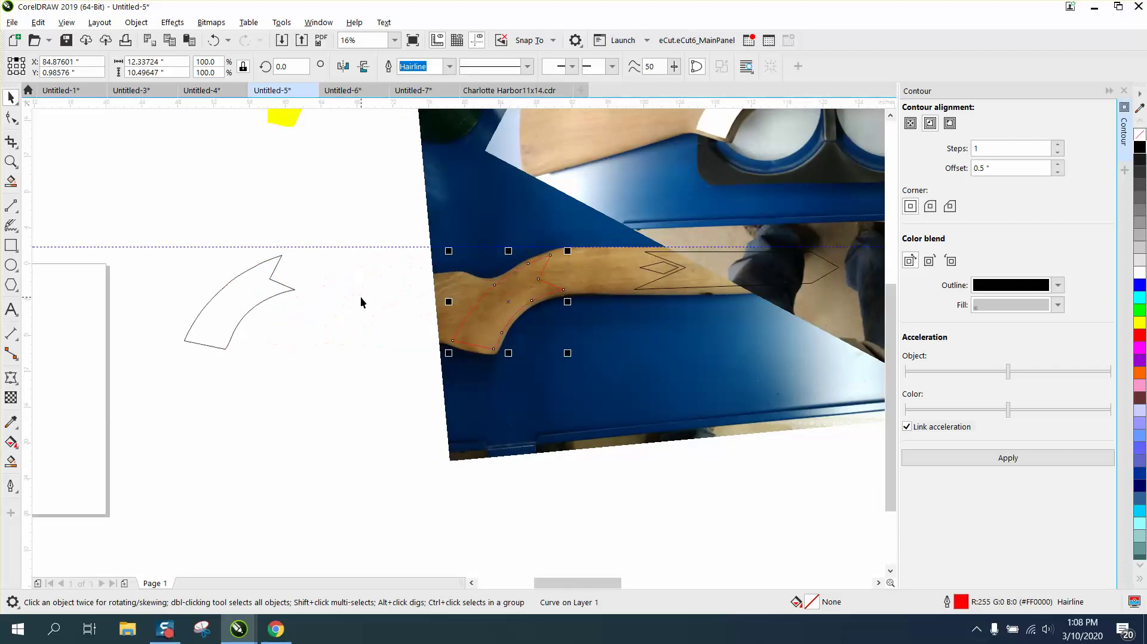
{"action": "left_click", "coordinate": [11, 161]}
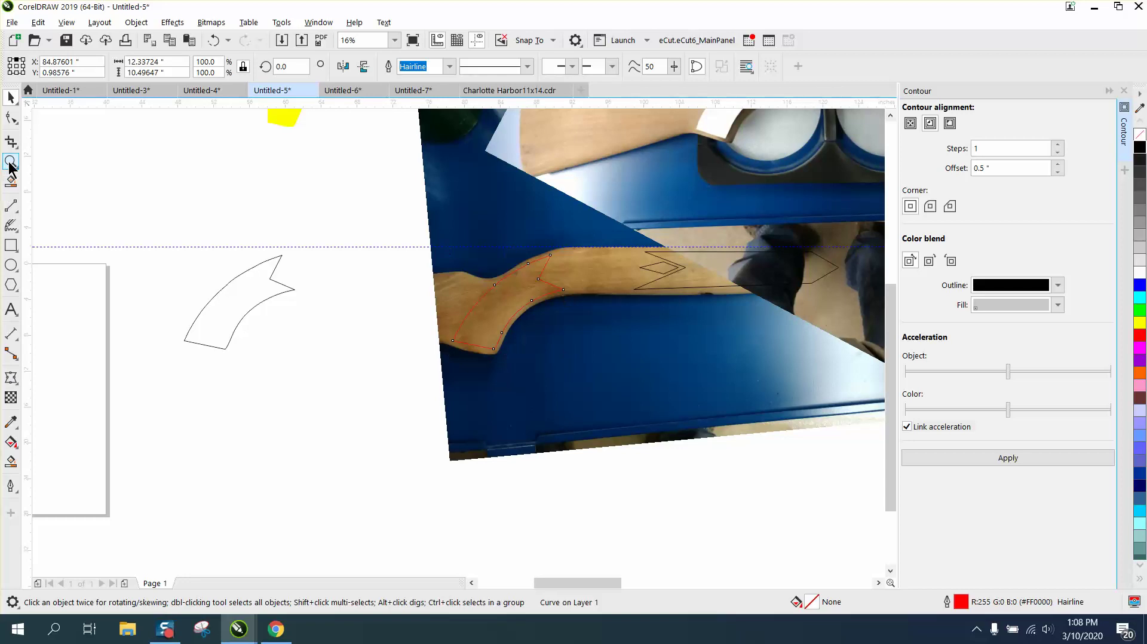
{"action": "left_click_drag", "start_coordinate": [360, 243], "coordinate": [683, 407]}
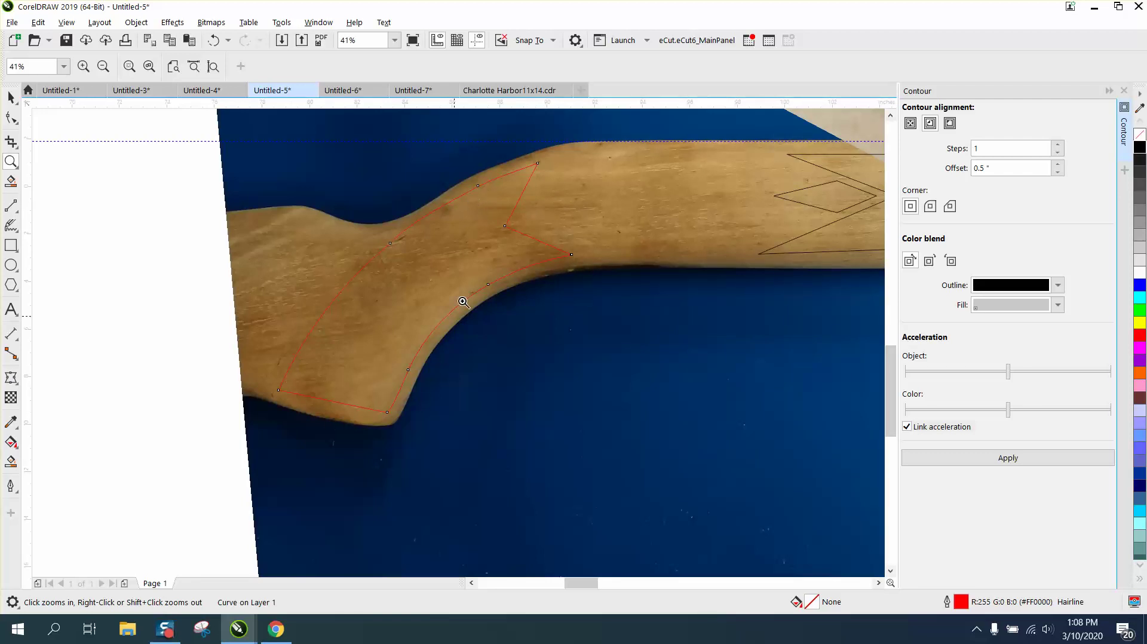
{"action": "left_click", "coordinate": [473, 187]}
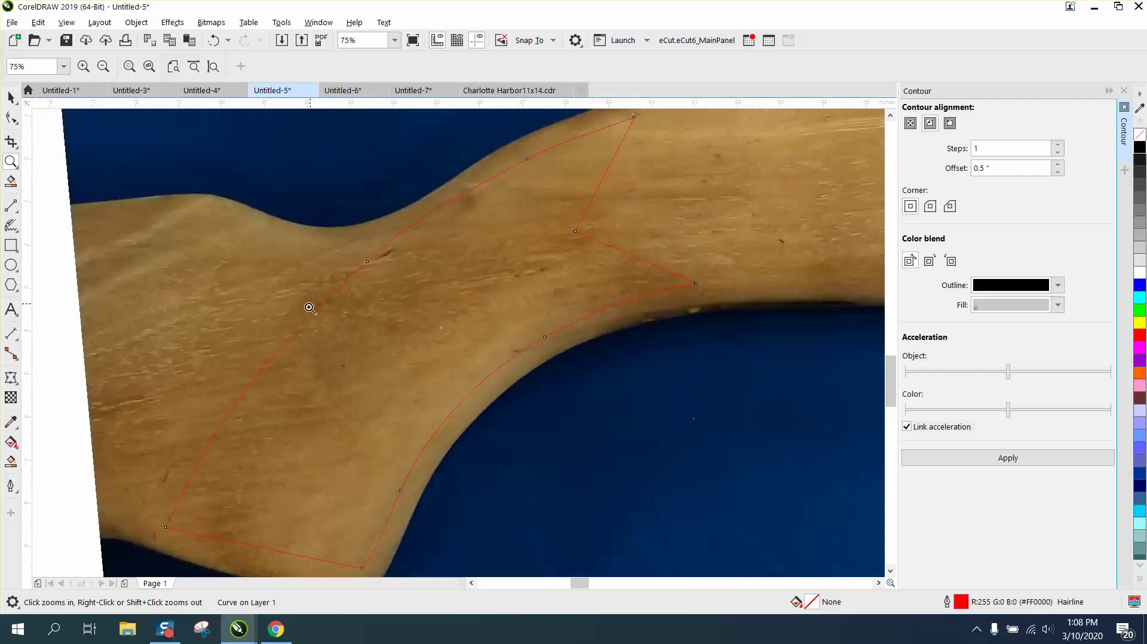
{"action": "right_click", "coordinate": [295, 302]}
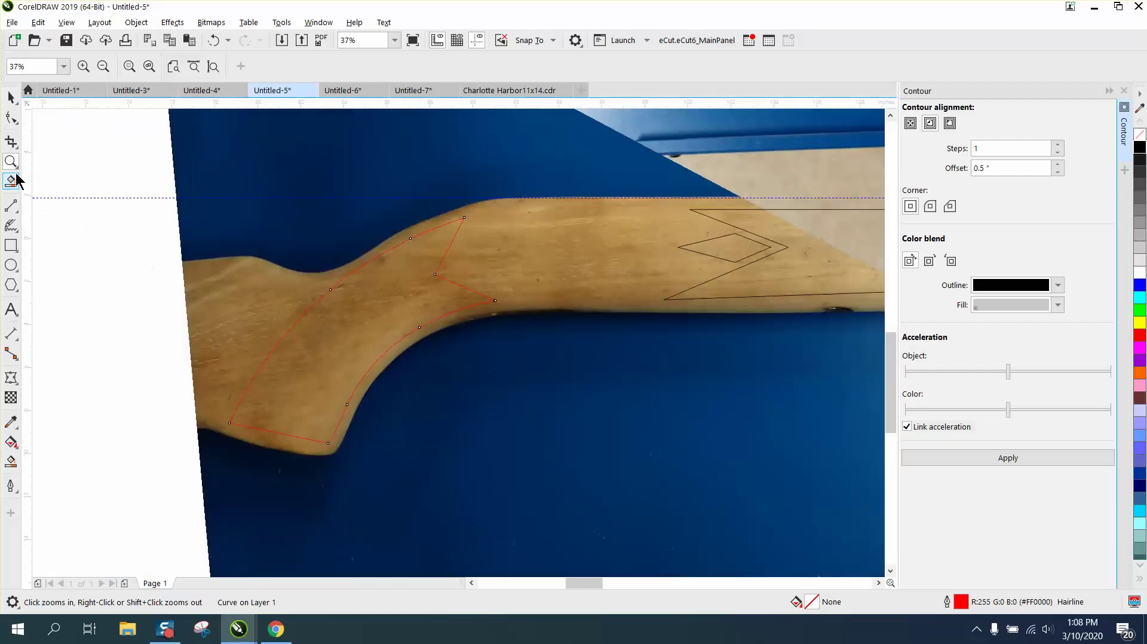
{"action": "left_click", "coordinate": [589, 474]}
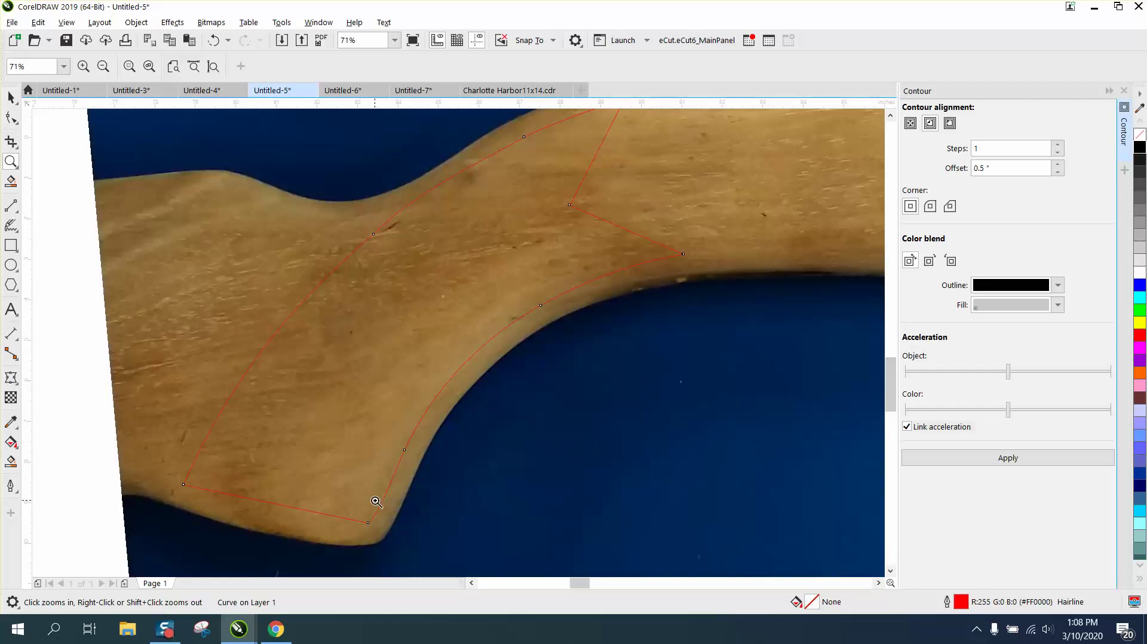
{"action": "right_click", "coordinate": [478, 411]}
{"action": "right_click", "coordinate": [480, 408]}
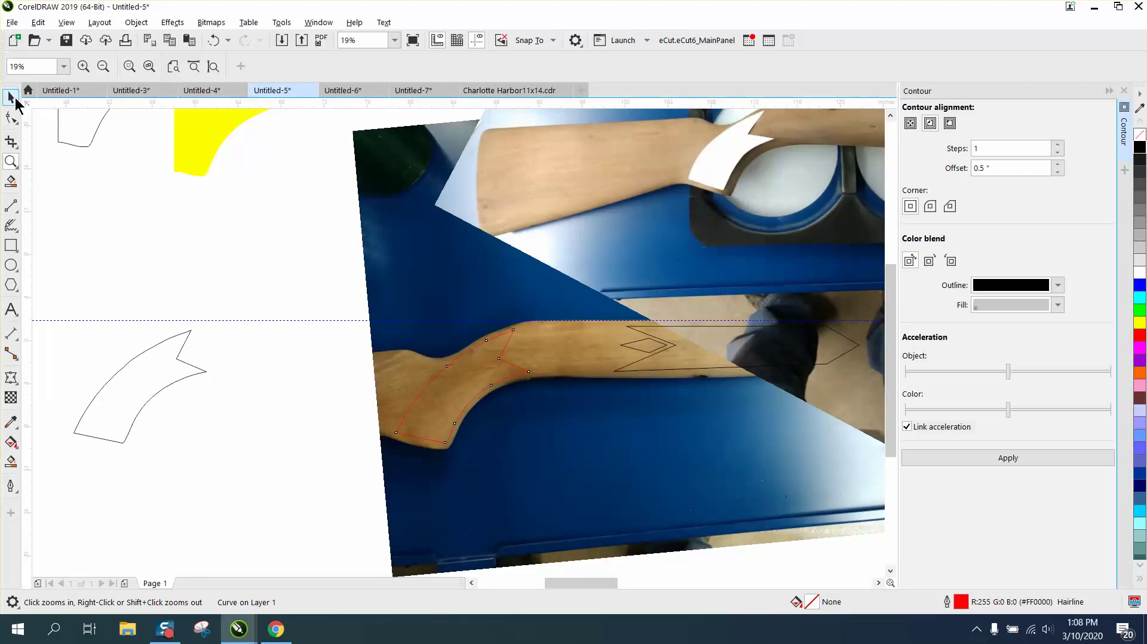
Move the red copy 20 inches left and the black outline 20 inches right, filling it yellow.
{"action": "left_click", "coordinate": [13, 99]}
{"action": "key", "text": "Left"}
{"action": "key", "text": "Left"}
{"action": "key", "text": "Left"}
{"action": "key", "text": "Left"}
{"action": "key", "text": "Left"}
{"action": "key", "text": "Left"}
{"action": "key", "text": "Left"}
{"action": "key", "text": "Left"}
{"action": "key", "text": "Left"}
{"action": "key", "text": "Left"}
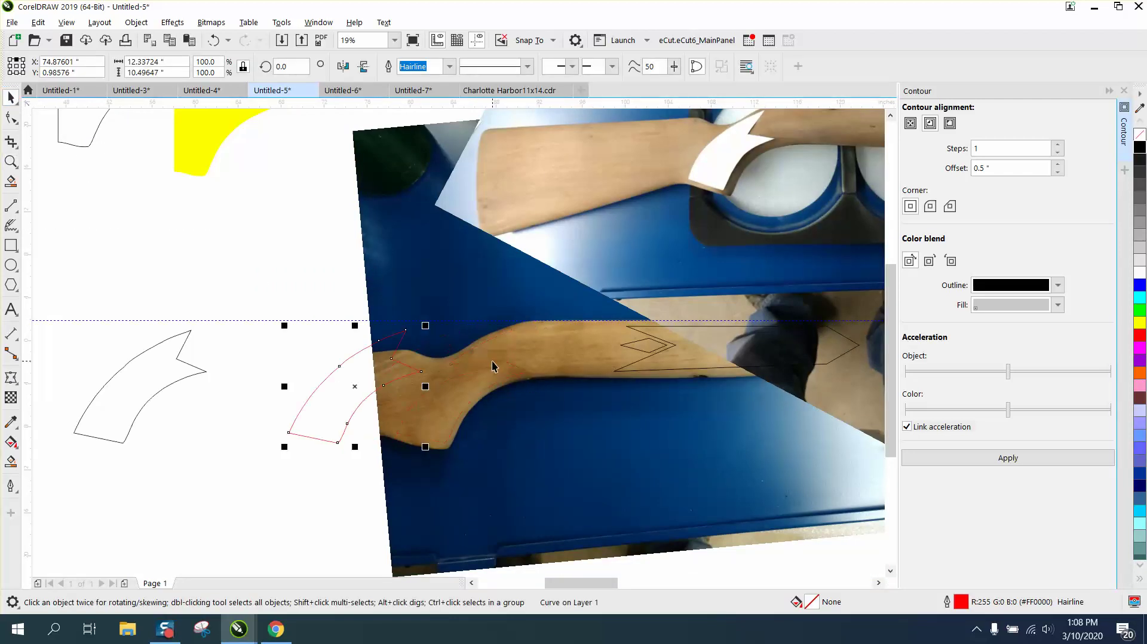
{"action": "left_click", "coordinate": [196, 368]}
{"action": "key", "text": "Right"}
{"action": "key", "text": "Right"}
{"action": "key", "text": "Right"}
{"action": "key", "text": "Right"}
{"action": "key", "text": "Right"}
{"action": "key", "text": "Right"}
{"action": "key", "text": "Right"}
{"action": "key", "text": "Right"}
{"action": "key", "text": "Right"}
{"action": "key", "text": "Right"}
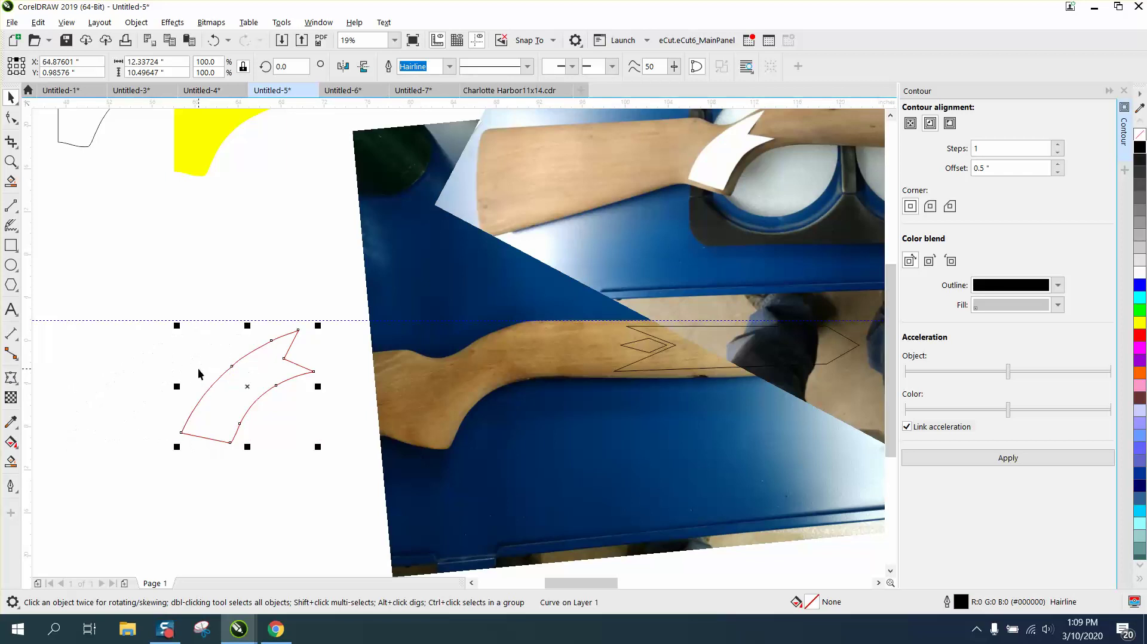
{"action": "key", "text": "Right"}
{"action": "key", "text": "Right"}
{"action": "key", "text": "Right"}
{"action": "key", "text": "Right"}
{"action": "key", "text": "Right"}
{"action": "key", "text": "Right"}
{"action": "key", "text": "Right"}
{"action": "key", "text": "Right"}
{"action": "key", "text": "Right"}
{"action": "key", "text": "Right"}
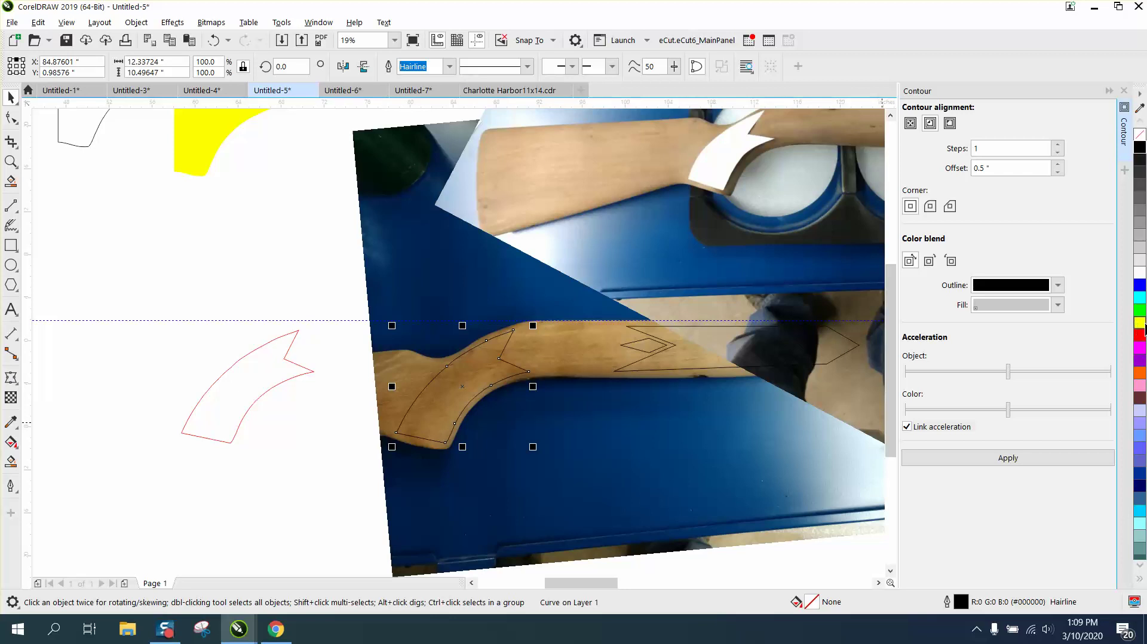
{"action": "left_click", "coordinate": [1140, 323]}
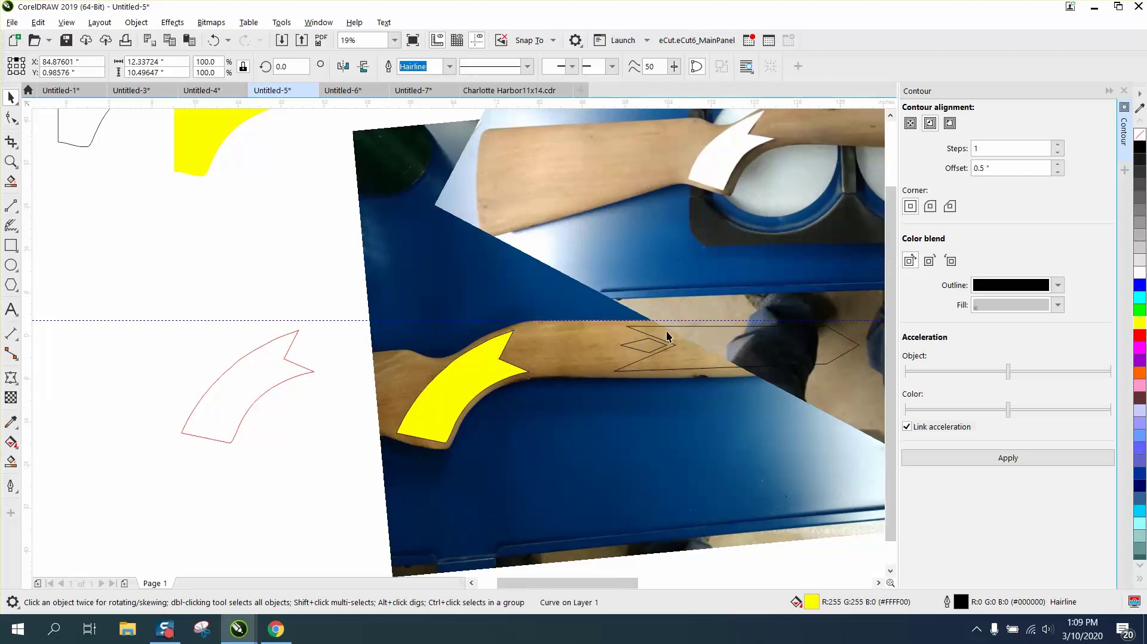
{"action": "scroll", "coordinate": [665, 335], "scroll_direction": "down", "scroll_amount": 2}
{"action": "scroll", "coordinate": [665, 335], "scroll_direction": "down", "scroll_amount": 2}
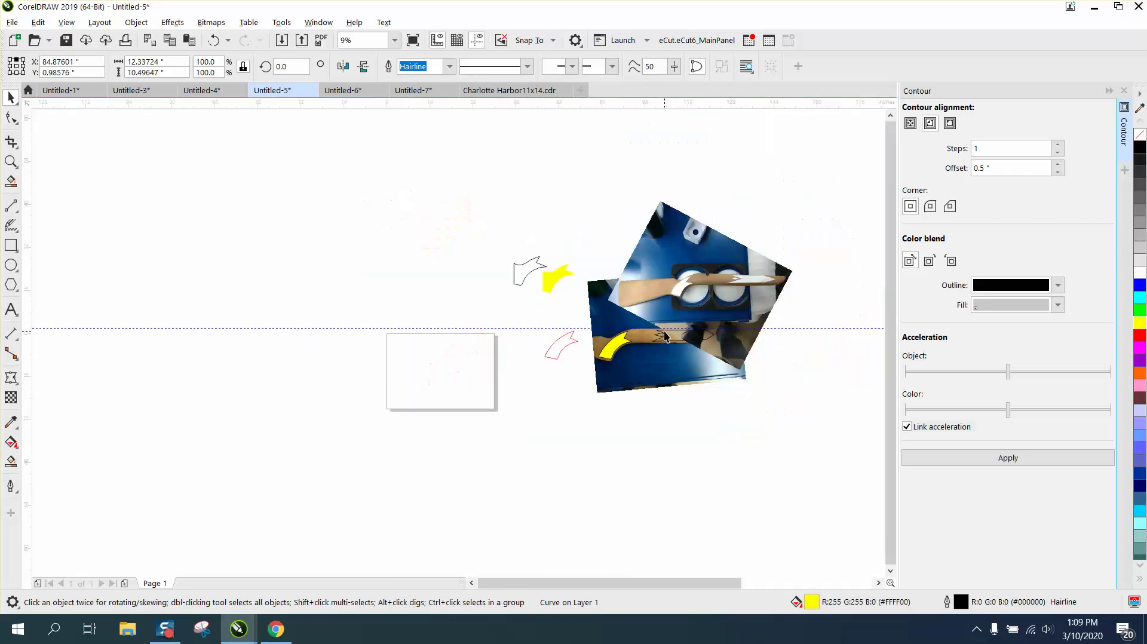